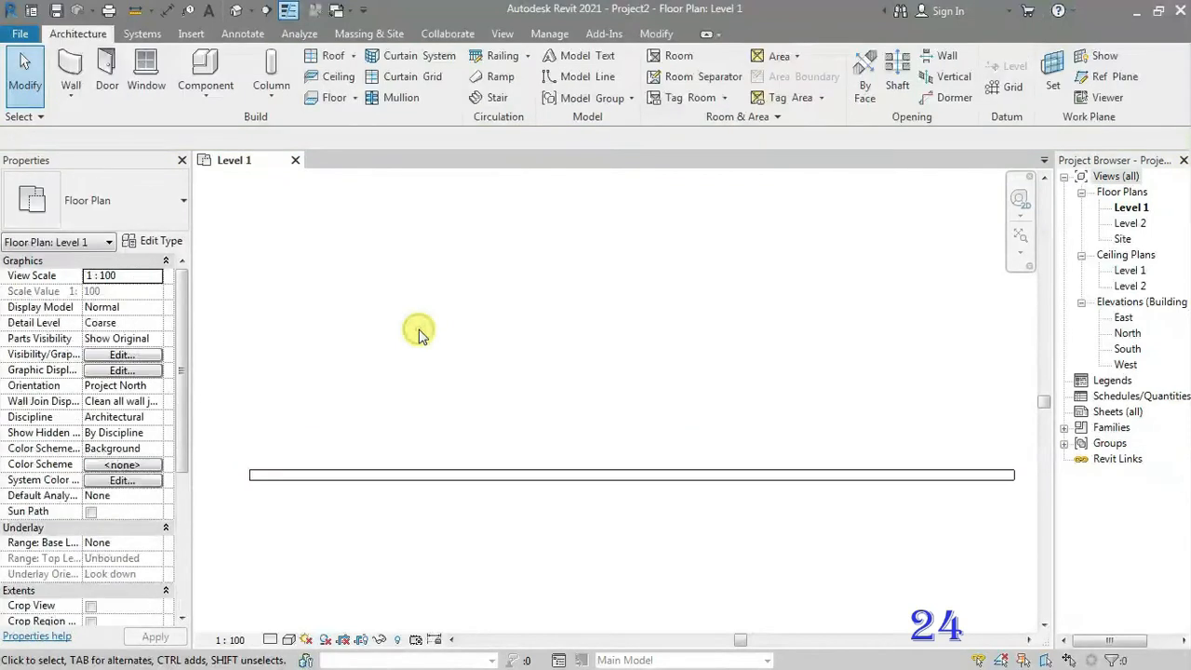
Step: Place a wall tag with an attached leader above the horizontal wall, near its middle
{"action": "key", "text": "t"}
{"action": "key", "text": "g"}
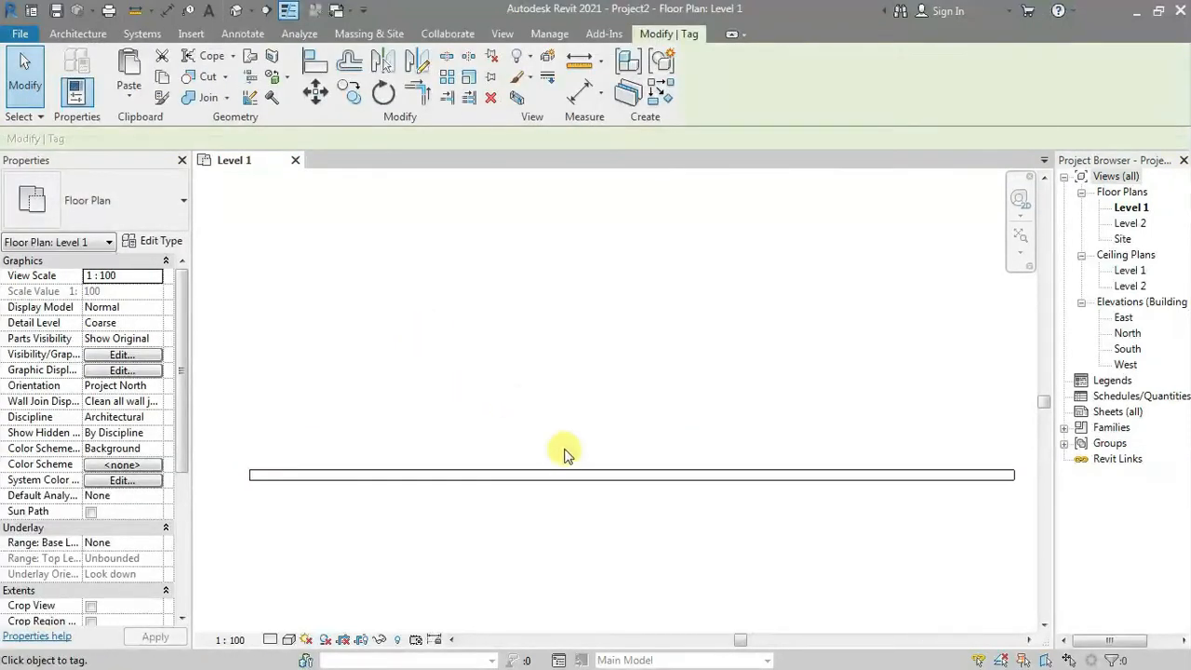
{"action": "left_click", "coordinate": [573, 476]}
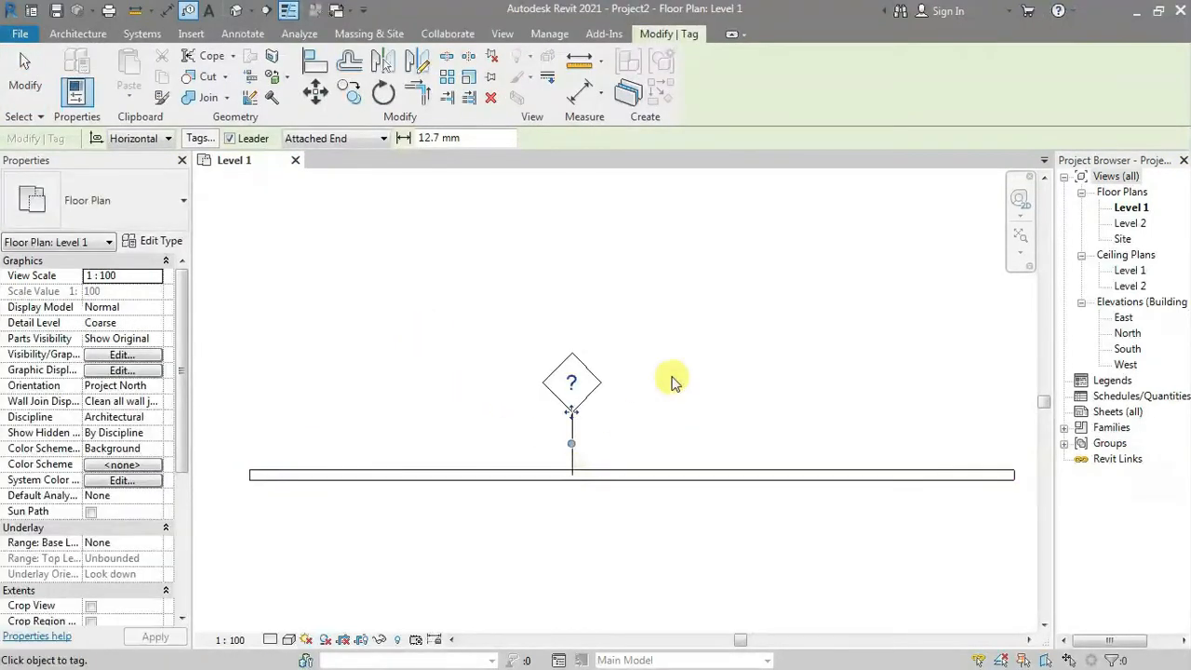
{"action": "key", "text": "Escape"}
{"action": "key", "text": "Escape"}
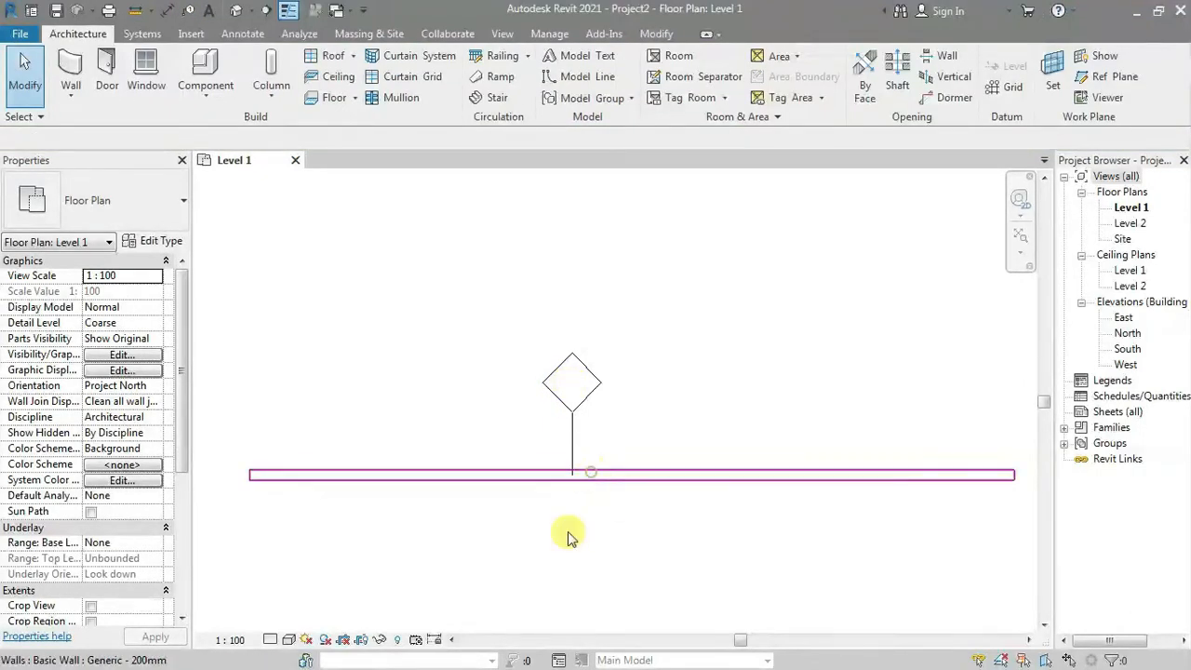
Step: Set the Type Mark of the Generic - 200mm wall type to W1
{"action": "left_click", "coordinate": [166, 243]}
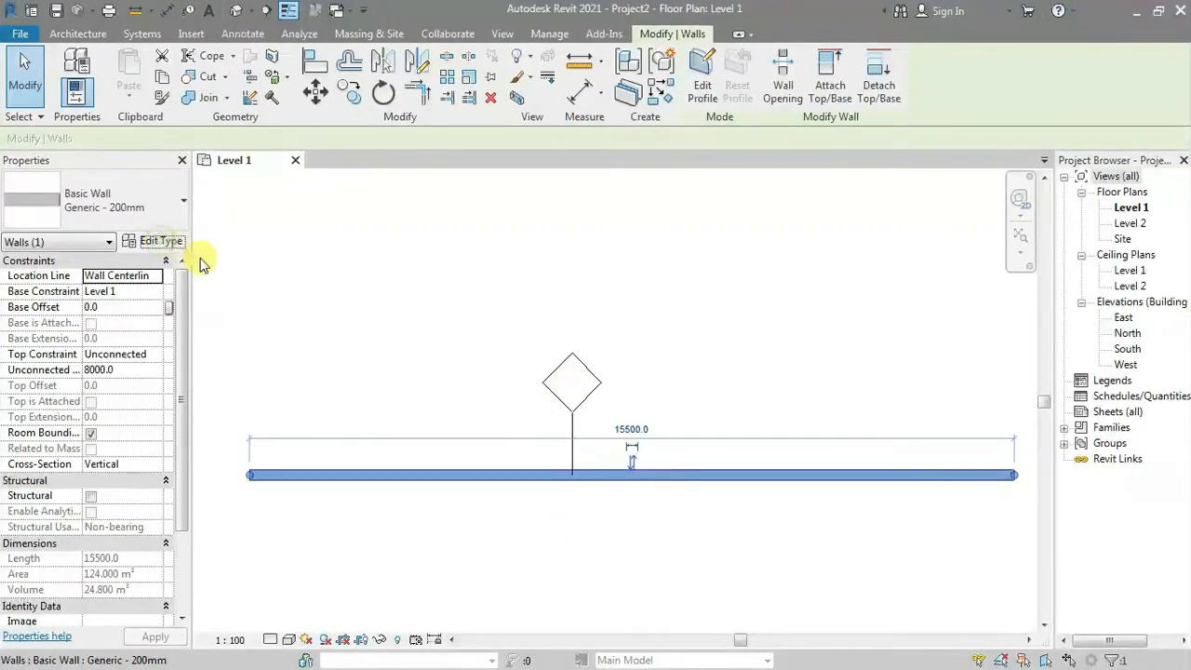
{"action": "scroll", "coordinate": [481, 515], "scroll_direction": "down", "scroll_amount": 5}
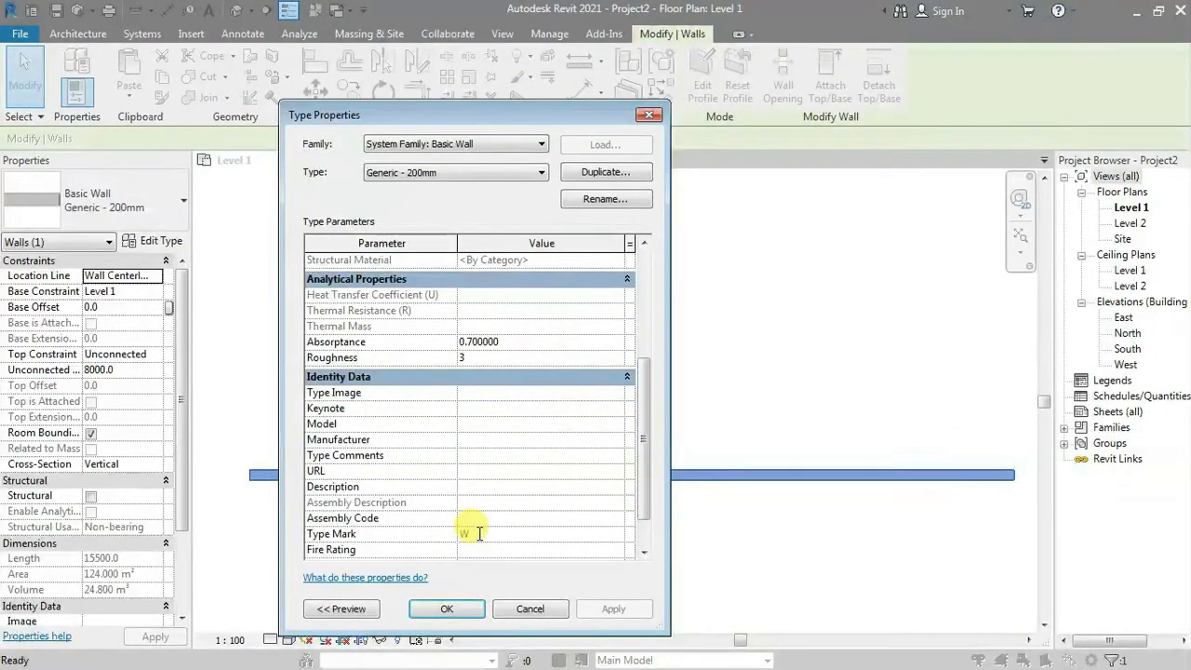
{"action": "left_click", "coordinate": [479, 533]}
{"action": "type", "text": "W"}
{"action": "left_click", "coordinate": [475, 609]}
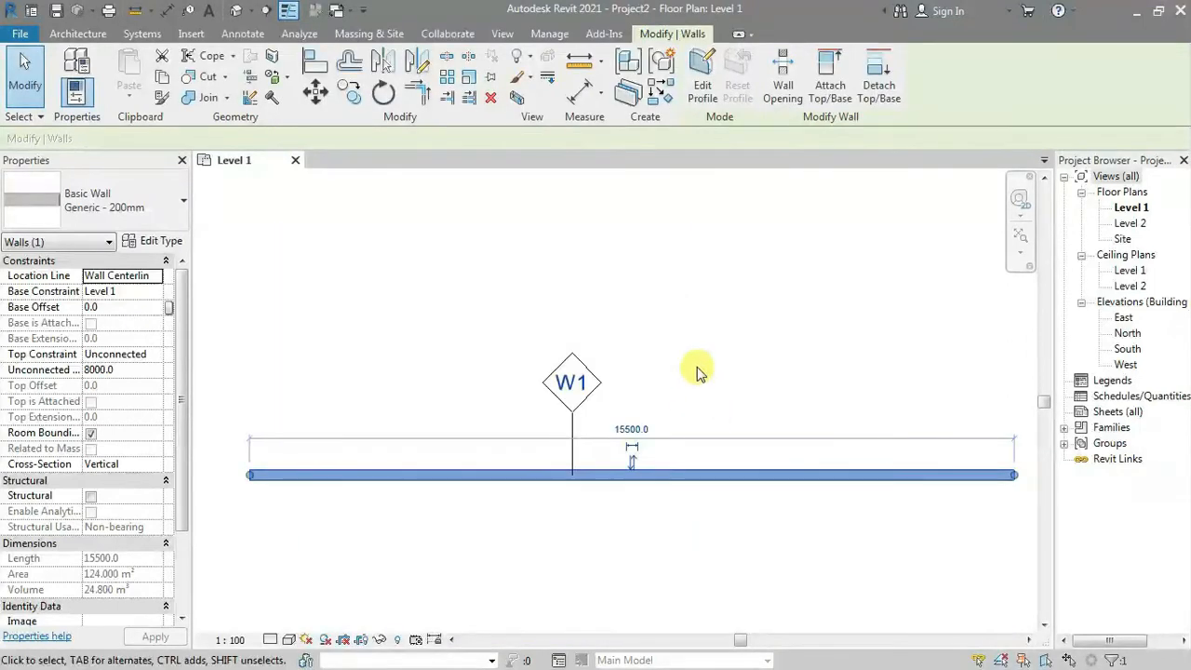
Step: Open the placed wall tag's family, M_Wall Tag, for editing
{"action": "left_click", "coordinate": [692, 395]}
{"action": "left_click", "coordinate": [580, 407]}
{"action": "left_click", "coordinate": [709, 89]}
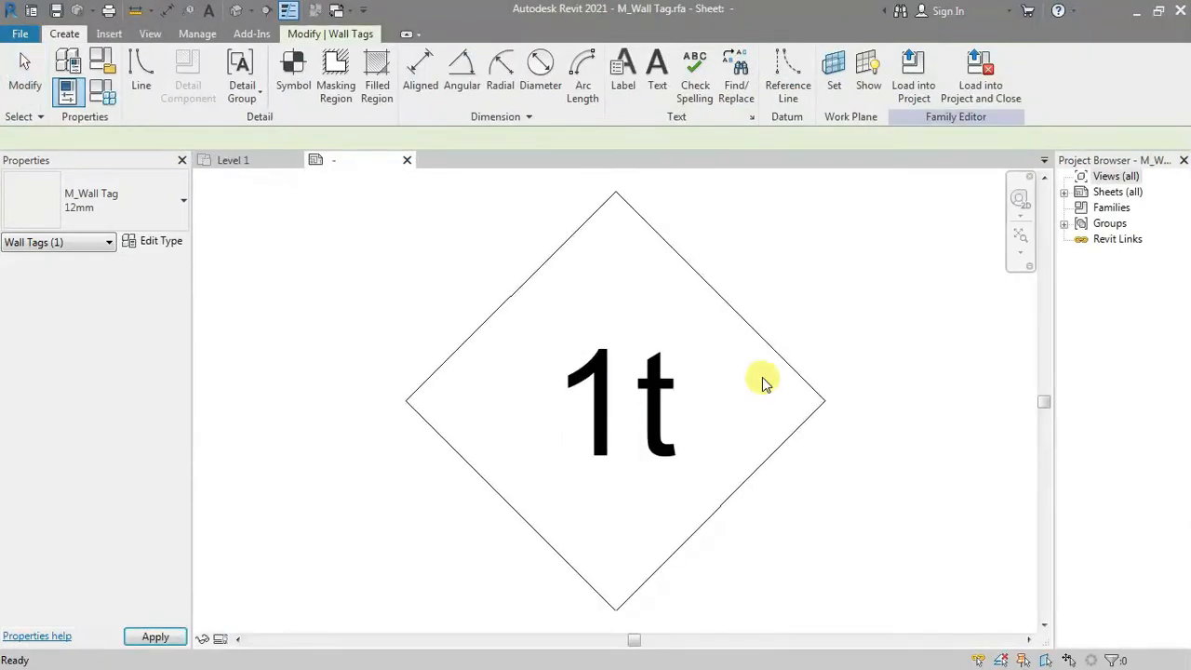
{"action": "middle_click_drag", "start_coordinate": [850, 322], "coordinate": [805, 345]}
{"action": "scroll", "coordinate": [694, 445], "scroll_direction": "down", "scroll_amount": 1}
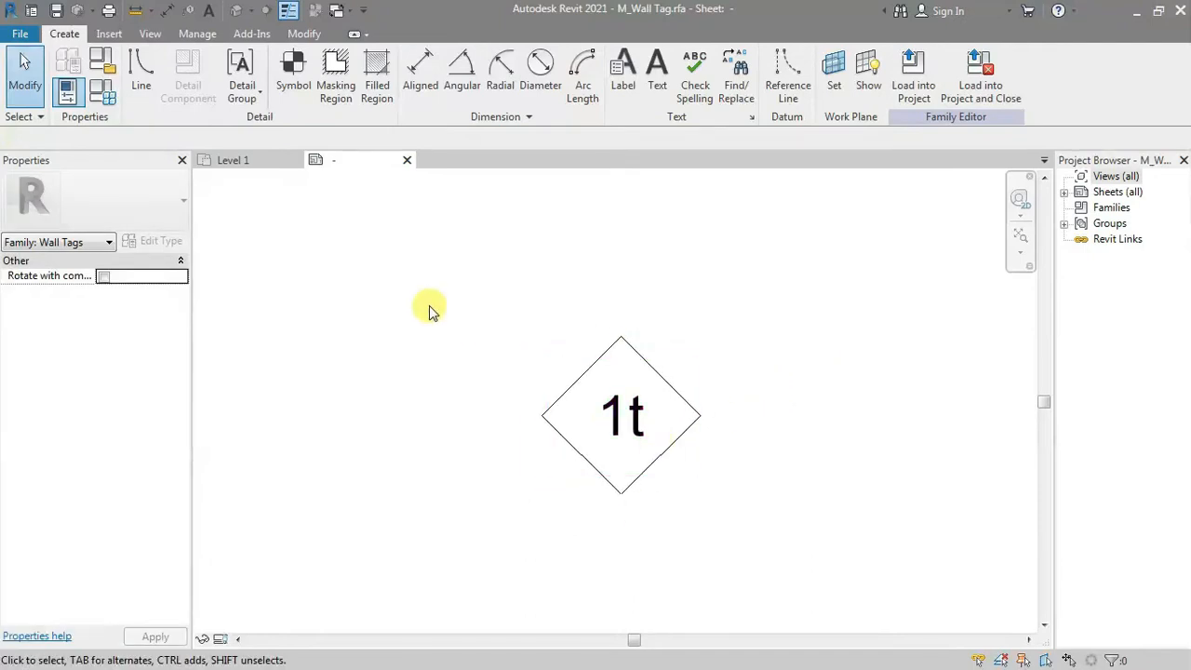
Step: Make the Reference Planes and Dimensions annotation categories visible in the tag family's view
{"action": "key", "text": "v"}
{"action": "key", "text": "v"}
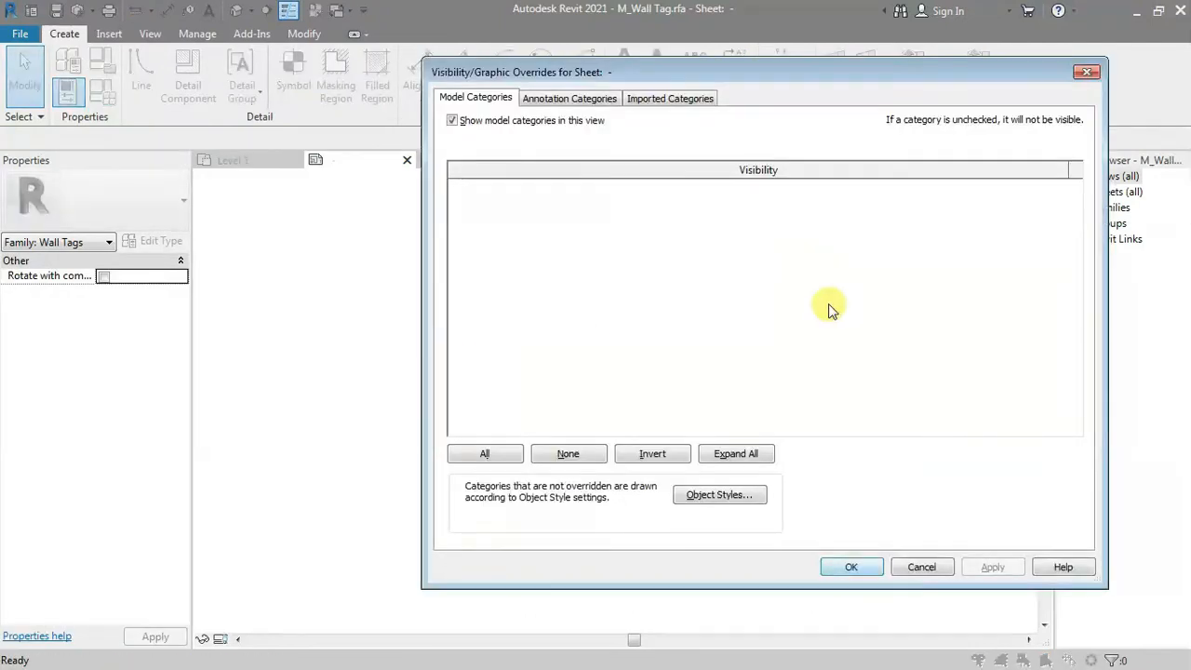
{"action": "left_click", "coordinate": [581, 102]}
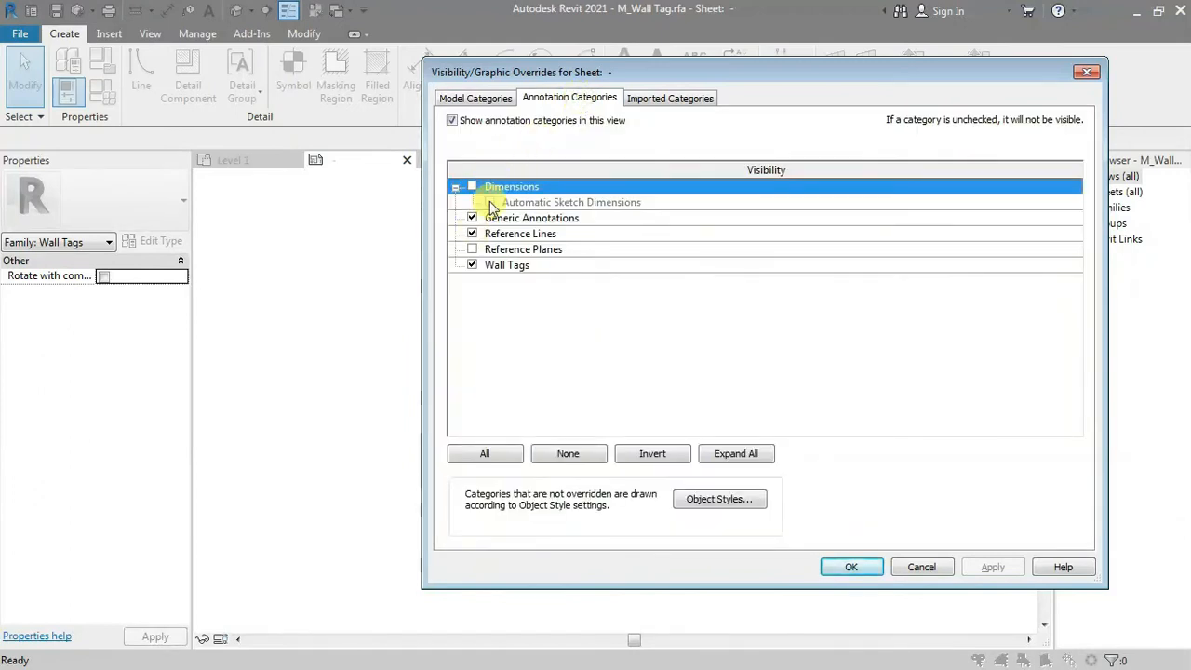
{"action": "left_click", "coordinate": [472, 250]}
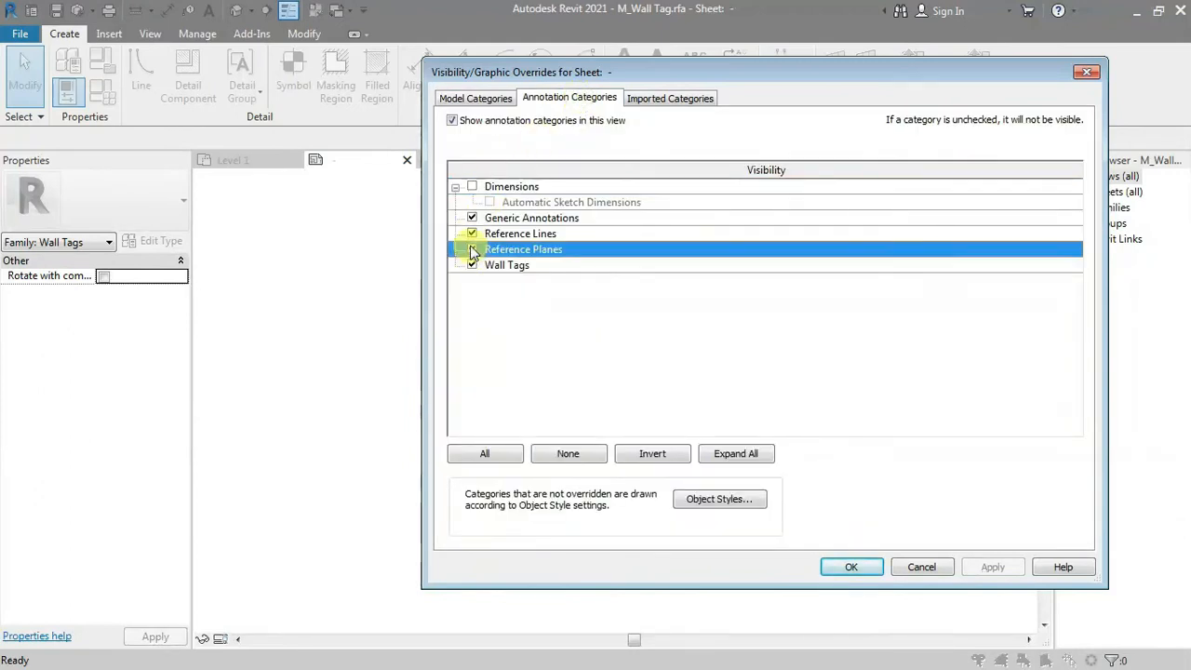
{"action": "left_click", "coordinate": [471, 187]}
{"action": "left_click", "coordinate": [850, 565]}
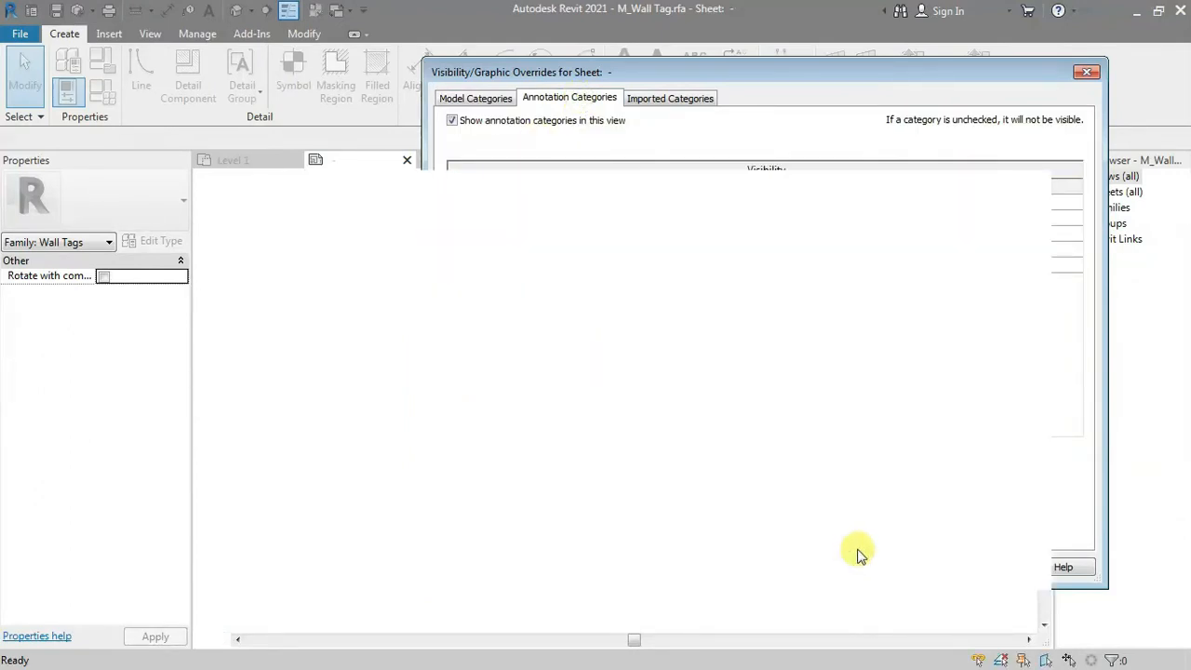
Step: Examine the reference planes and the width and equality dimensions around the tag's diamond
{"action": "scroll", "coordinate": [695, 448], "scroll_direction": "down", "scroll_amount": 3}
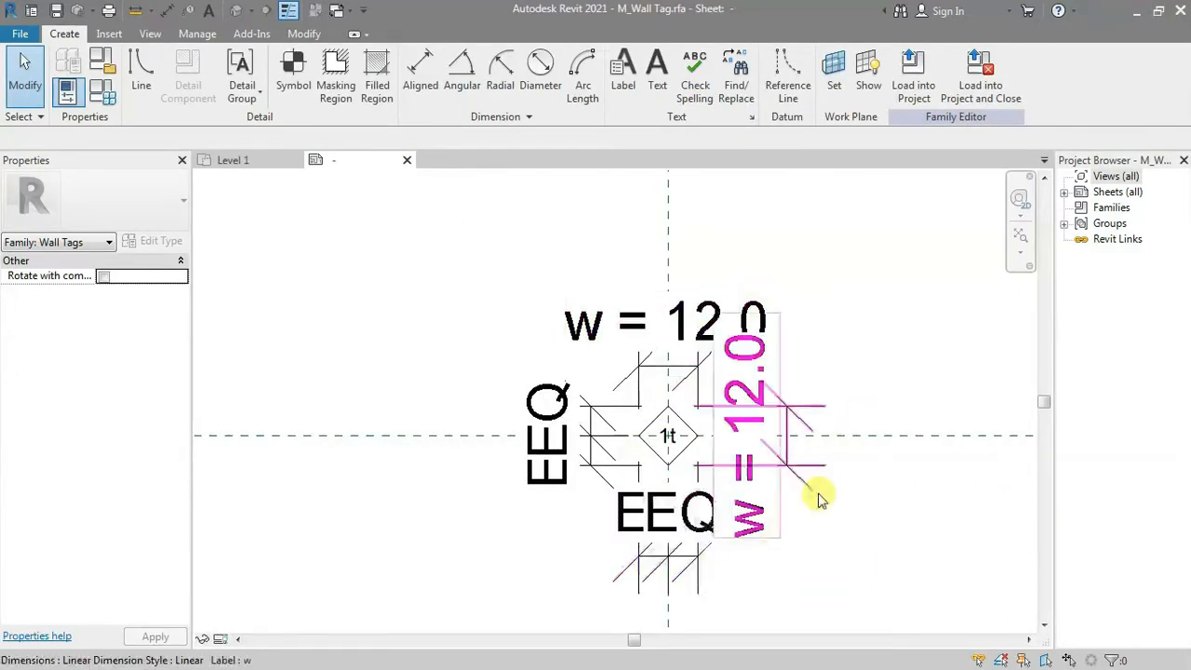
{"action": "scroll", "coordinate": [731, 467], "scroll_direction": "up", "scroll_amount": 2}
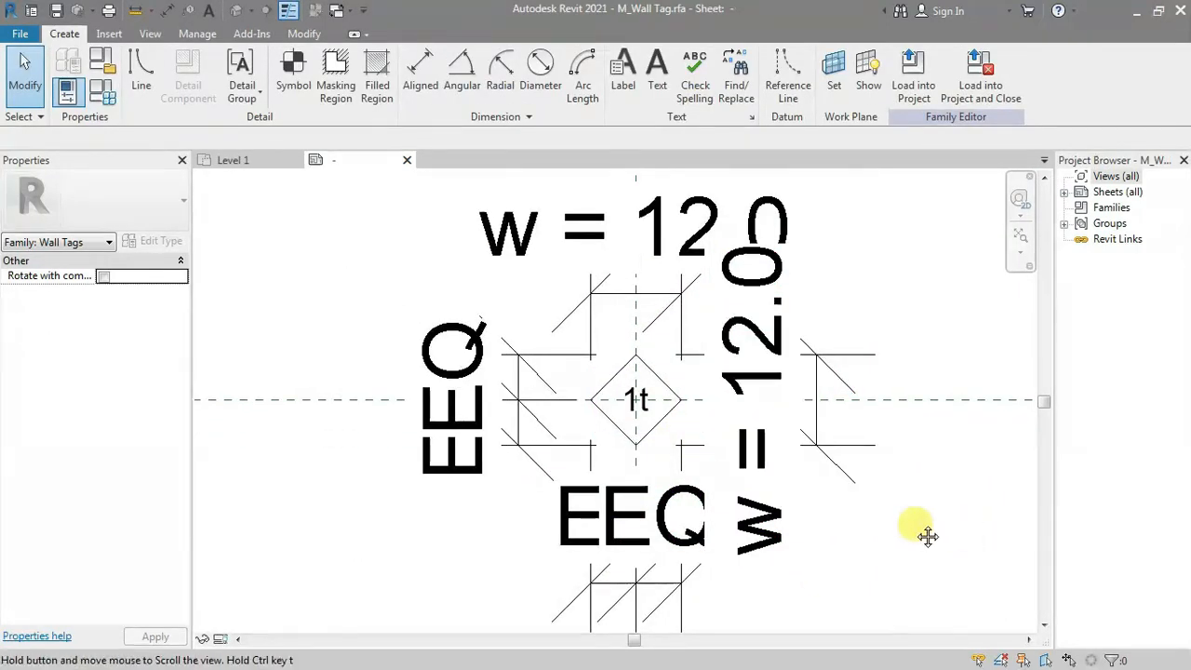
{"action": "scroll", "coordinate": [926, 536], "scroll_direction": "up", "scroll_amount": 1}
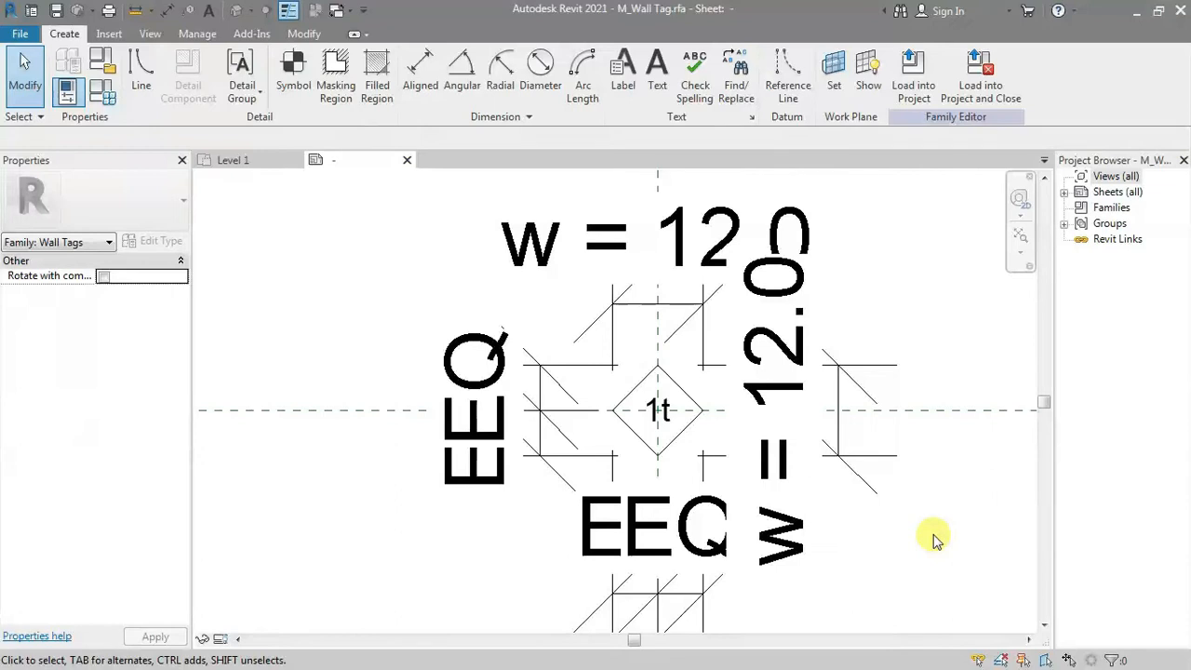
{"action": "scroll", "coordinate": [519, 452], "scroll_direction": "up", "scroll_amount": 2}
{"action": "scroll", "coordinate": [545, 419], "scroll_direction": "up", "scroll_amount": 1}
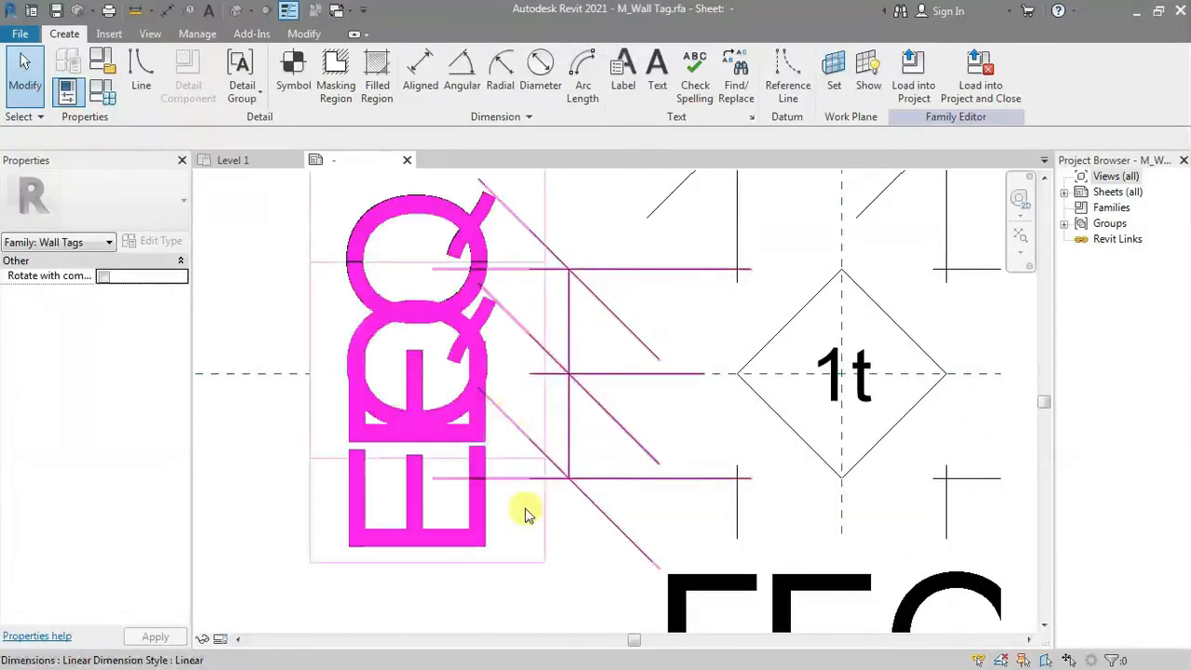
{"action": "scroll", "coordinate": [569, 442], "scroll_direction": "up", "scroll_amount": 1}
{"action": "scroll", "coordinate": [569, 442], "scroll_direction": "down", "scroll_amount": 2}
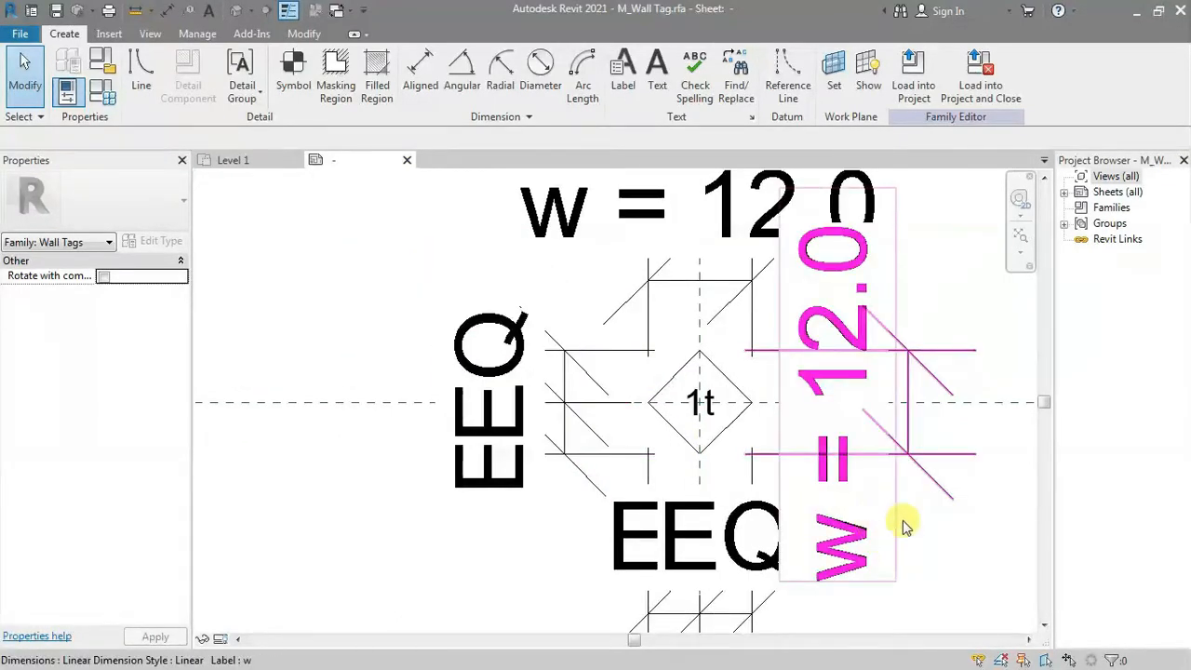
Step: Hide the Dimensions annotation category in the tag family's view, keeping Reference Planes visible
{"action": "key", "text": "v"}
{"action": "key", "text": "g"}
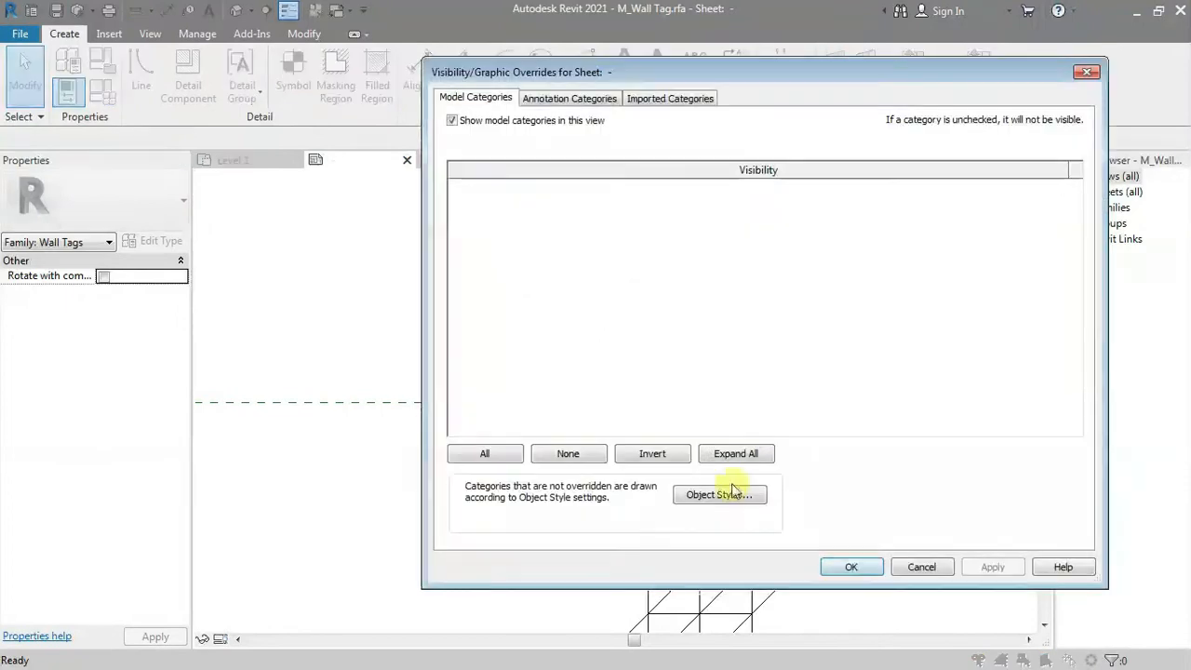
{"action": "left_click", "coordinate": [595, 99]}
{"action": "left_click", "coordinate": [472, 187]}
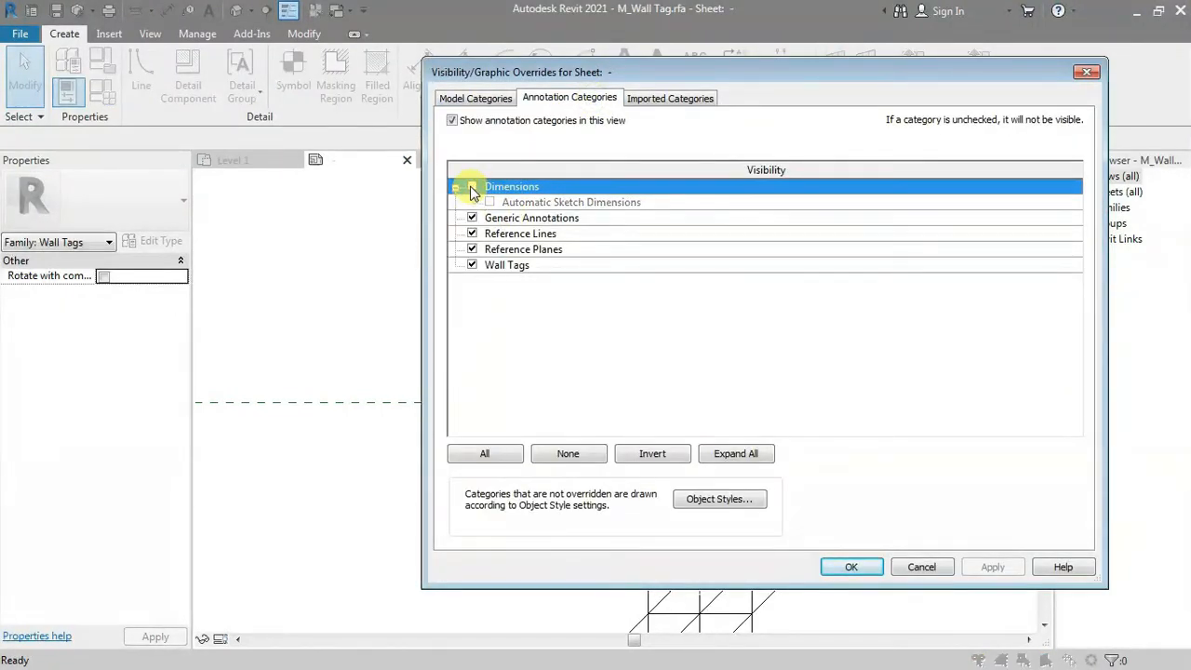
{"action": "left_click", "coordinate": [845, 565]}
Step: Copy the diamond's central 1t label straight up by about 1.3 mm
{"action": "scroll", "coordinate": [793, 454], "scroll_direction": "up", "scroll_amount": 2}
{"action": "middle_click_drag", "start_coordinate": [772, 514], "coordinate": [748, 590]}
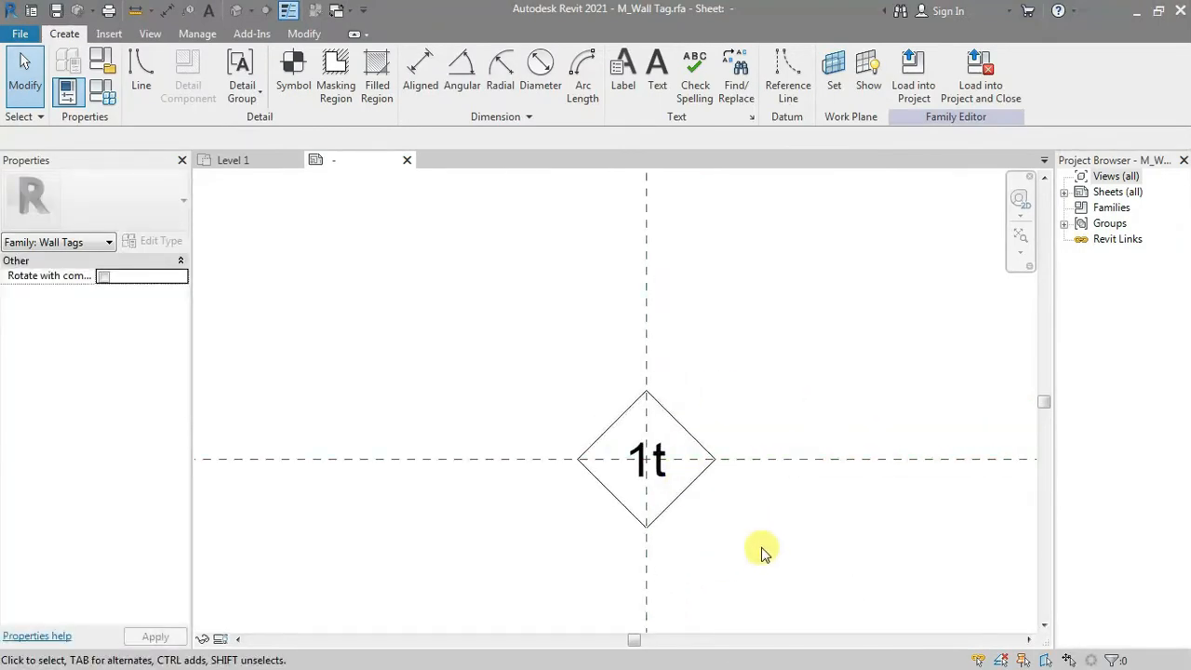
{"action": "scroll", "coordinate": [657, 480], "scroll_direction": "up", "scroll_amount": 1}
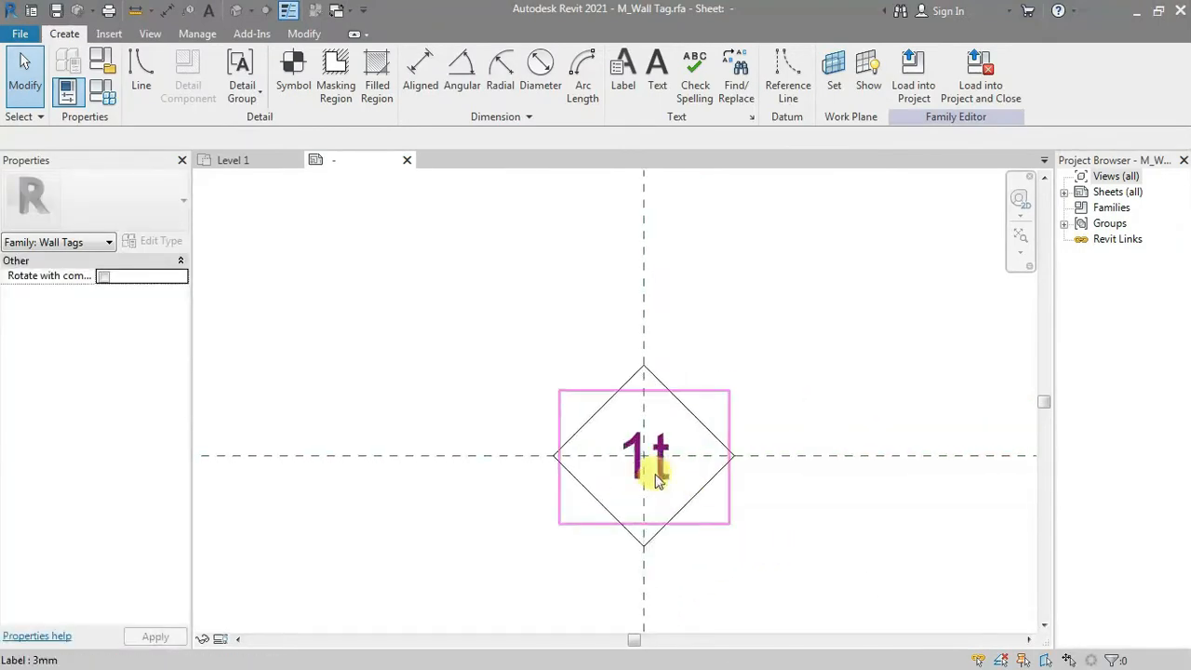
{"action": "left_click", "coordinate": [721, 476]}
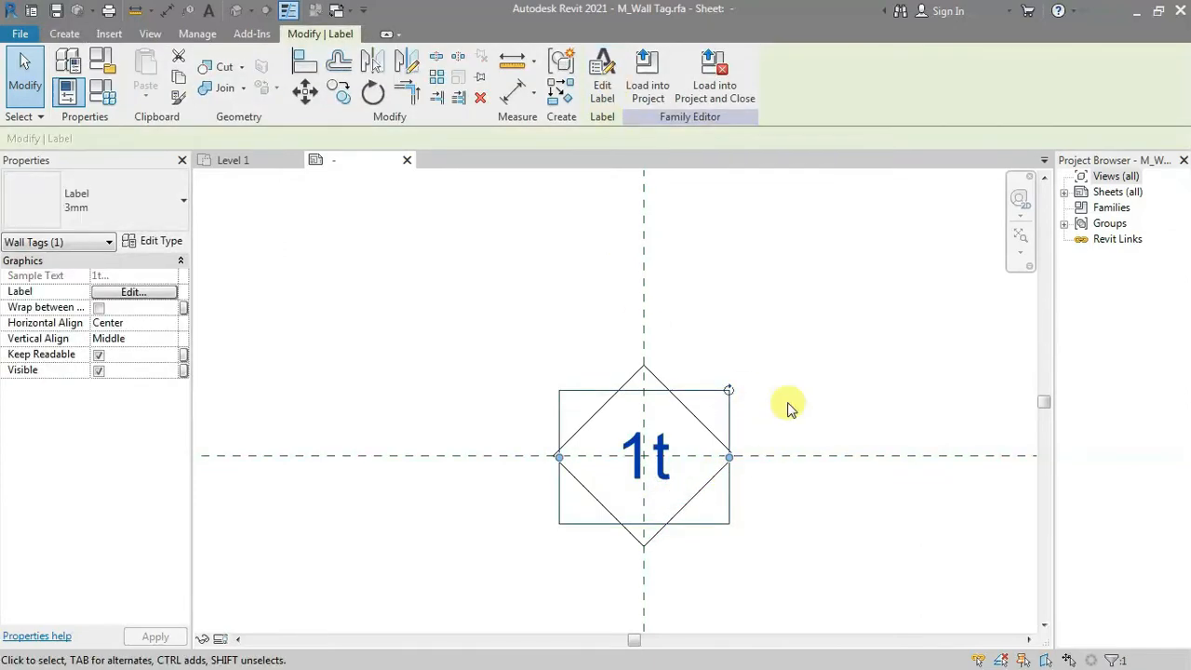
{"action": "left_click", "coordinate": [343, 93]}
{"action": "scroll", "coordinate": [771, 465], "scroll_direction": "up", "scroll_amount": 3}
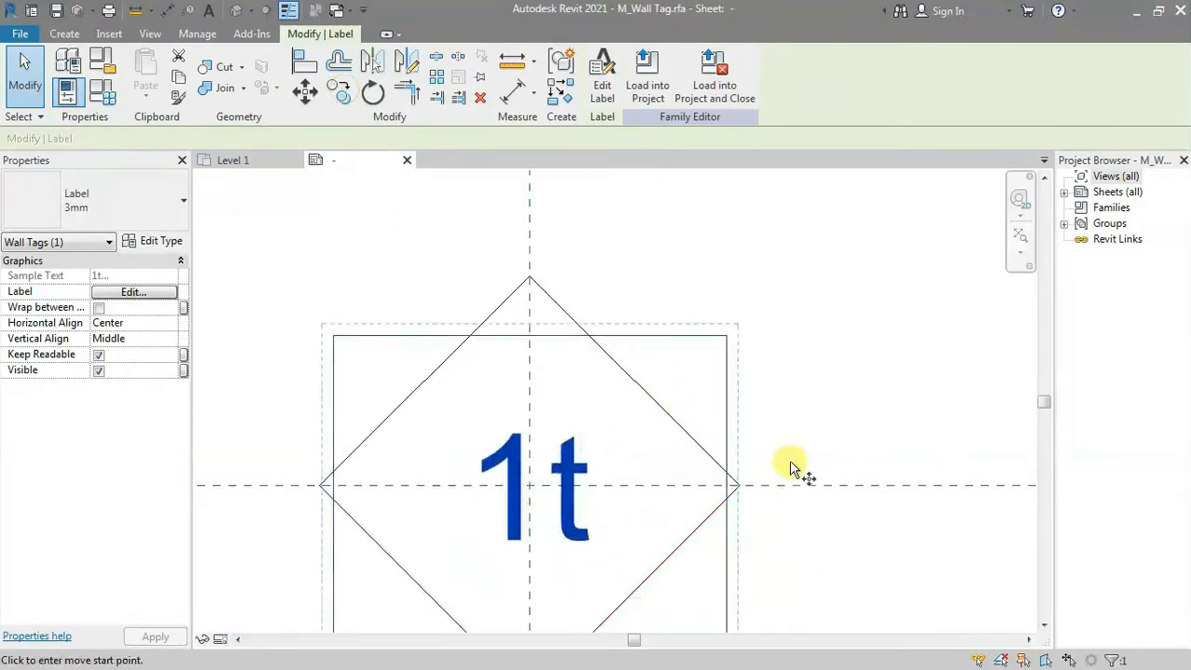
{"action": "left_click", "coordinate": [790, 463]}
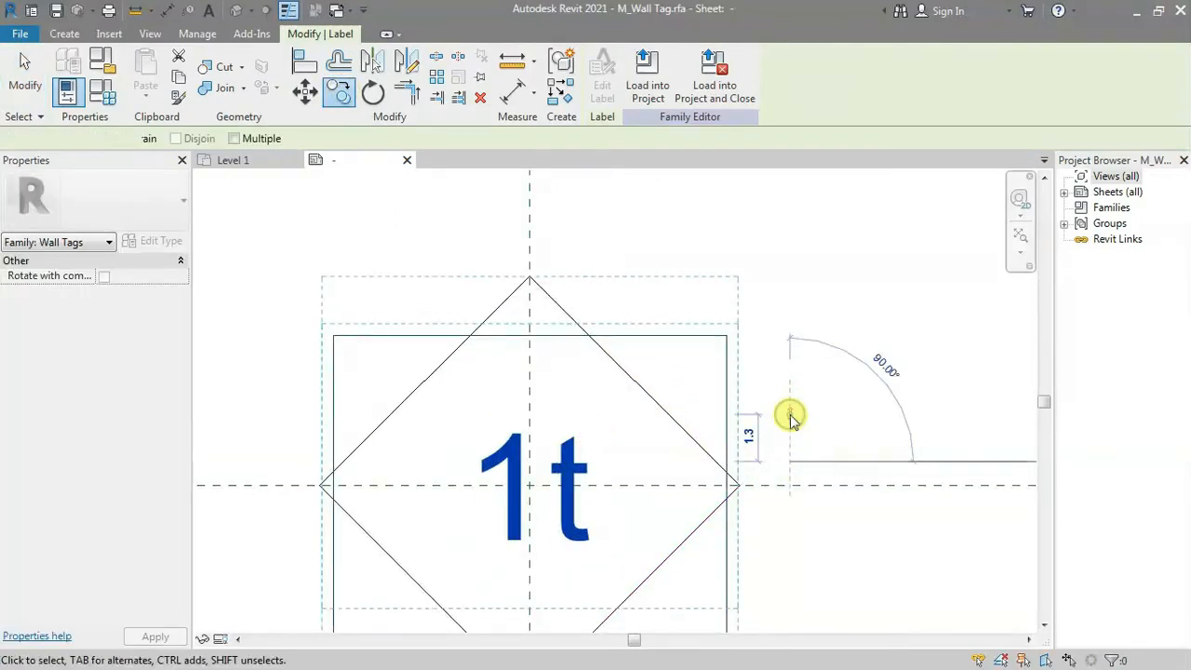
{"action": "left_click", "coordinate": [790, 419]}
{"action": "scroll", "coordinate": [713, 433], "scroll_direction": "down", "scroll_amount": 2}
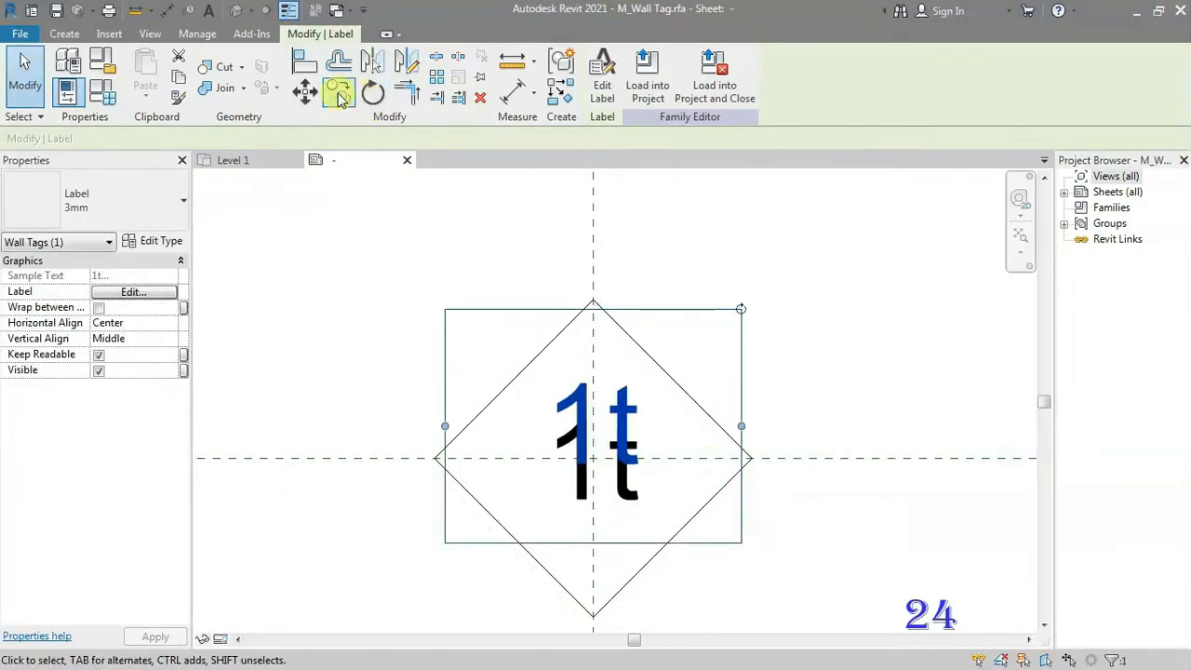
Step: Copy the raised label straight down to place a third label in the lower part of the diamond
{"action": "left_click", "coordinate": [340, 93]}
{"action": "left_click", "coordinate": [844, 354]}
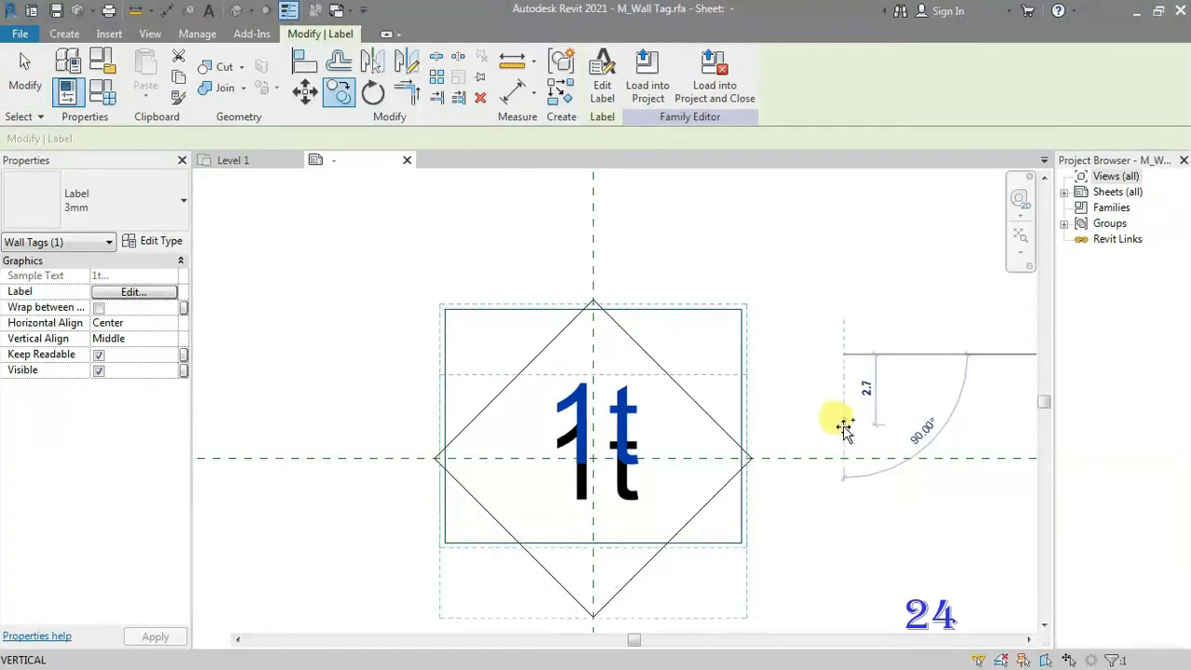
{"action": "left_click", "coordinate": [845, 436]}
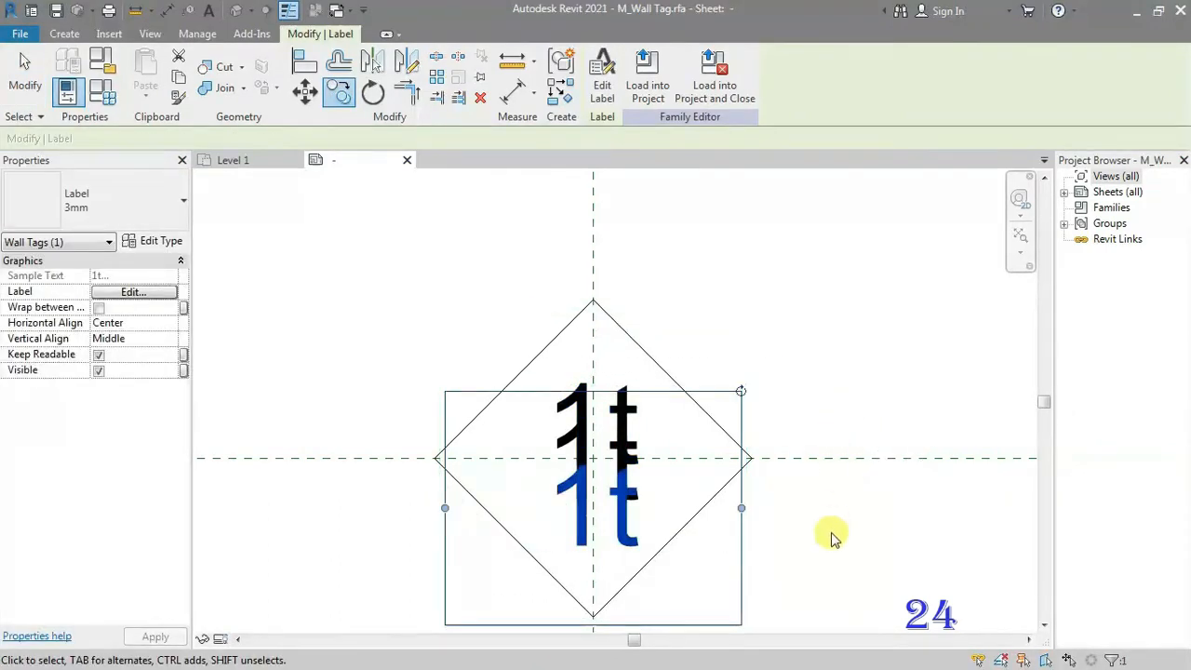
{"action": "key", "text": "Escape"}
Step: Nudge the upper label slightly up and the lower label slightly down to spread the three labels apart
{"action": "left_click", "coordinate": [629, 412]}
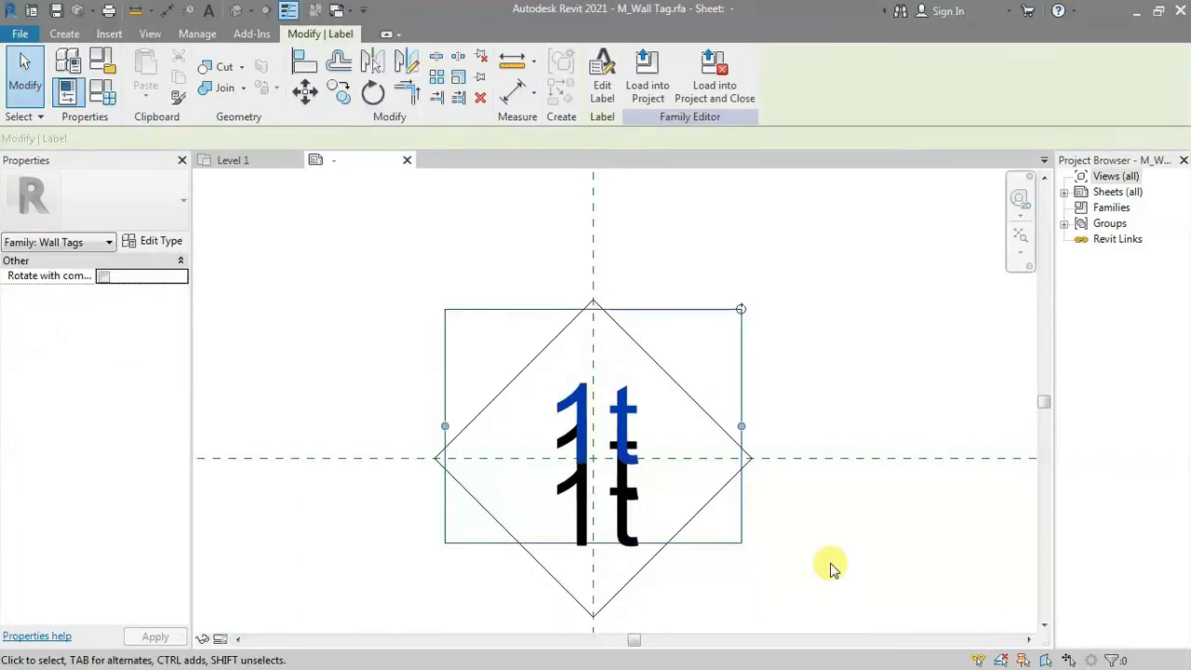
{"action": "key", "text": "Up"}
{"action": "key", "text": "Up"}
{"action": "key", "text": "Up"}
{"action": "key", "text": "Up"}
{"action": "key", "text": "Up"}
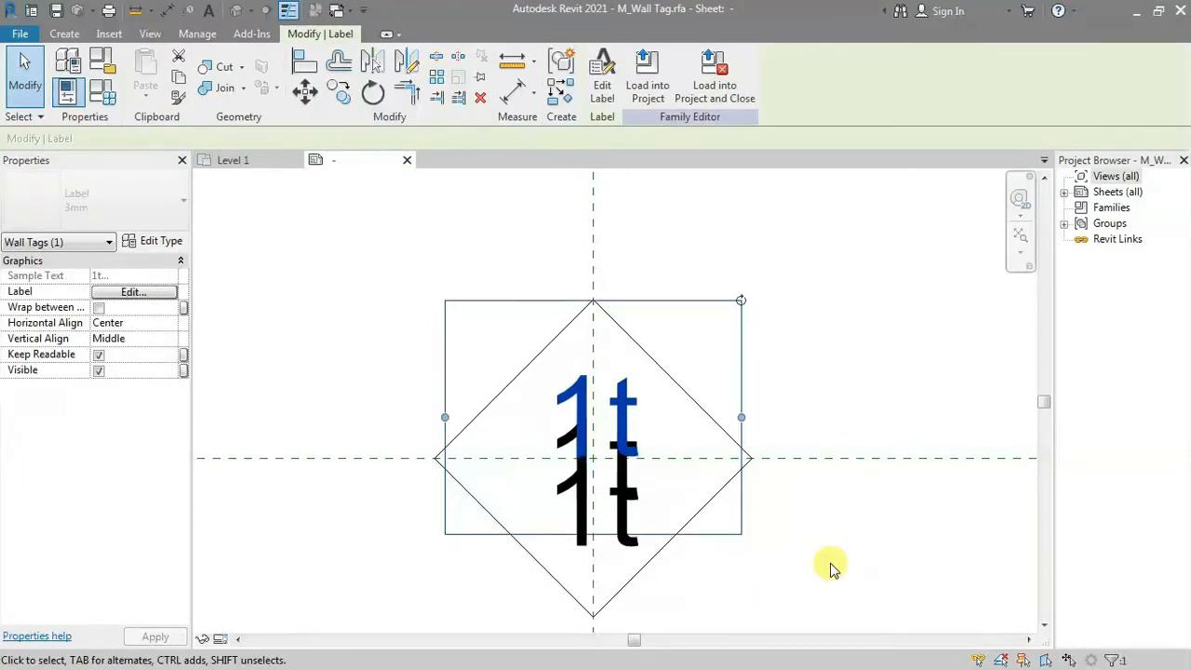
{"action": "left_click", "coordinate": [633, 552]}
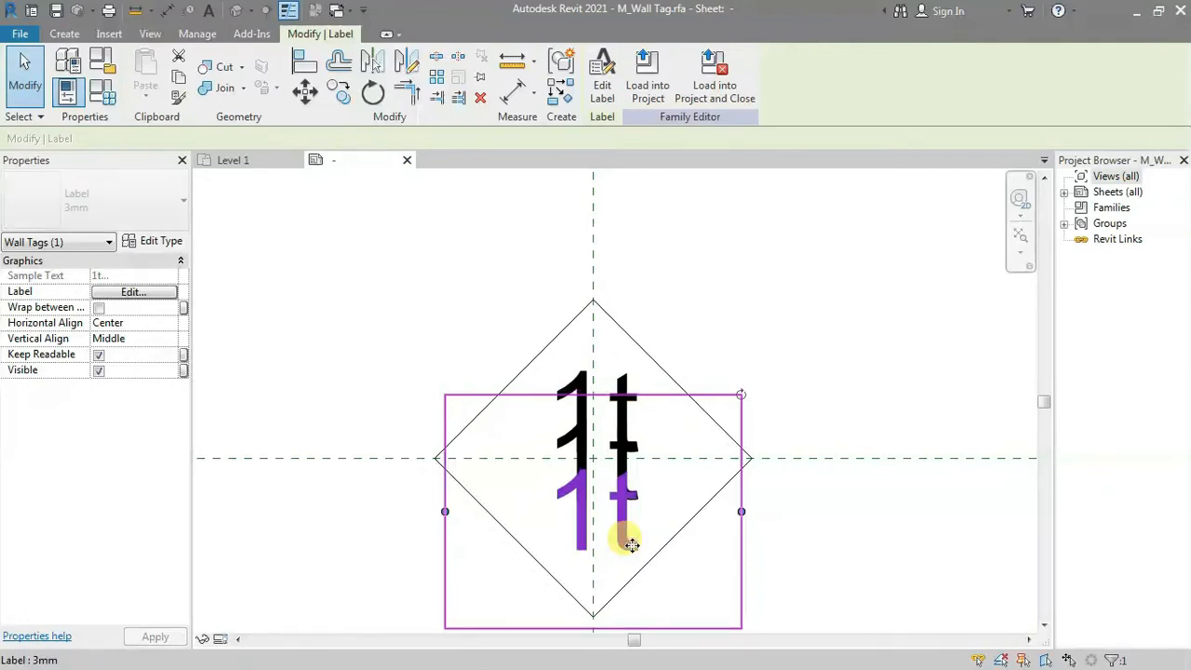
{"action": "left_click", "coordinate": [864, 527]}
Step: Inspect the middle label's parameters in the Edit Label settings and close them without making changes
{"action": "scroll", "coordinate": [874, 523], "scroll_direction": "down", "scroll_amount": 1}
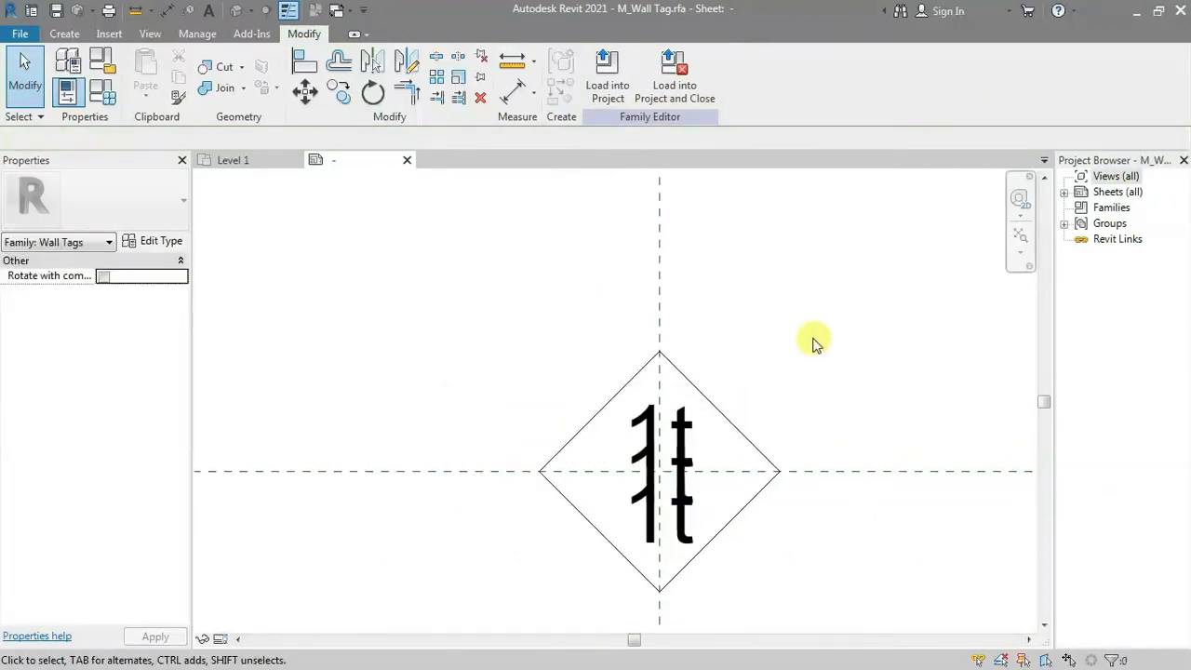
{"action": "scroll", "coordinate": [711, 437], "scroll_direction": "up", "scroll_amount": 1}
{"action": "scroll", "coordinate": [742, 530], "scroll_direction": "up", "scroll_amount": 1}
{"action": "middle_click_drag", "start_coordinate": [779, 528], "coordinate": [859, 532]}
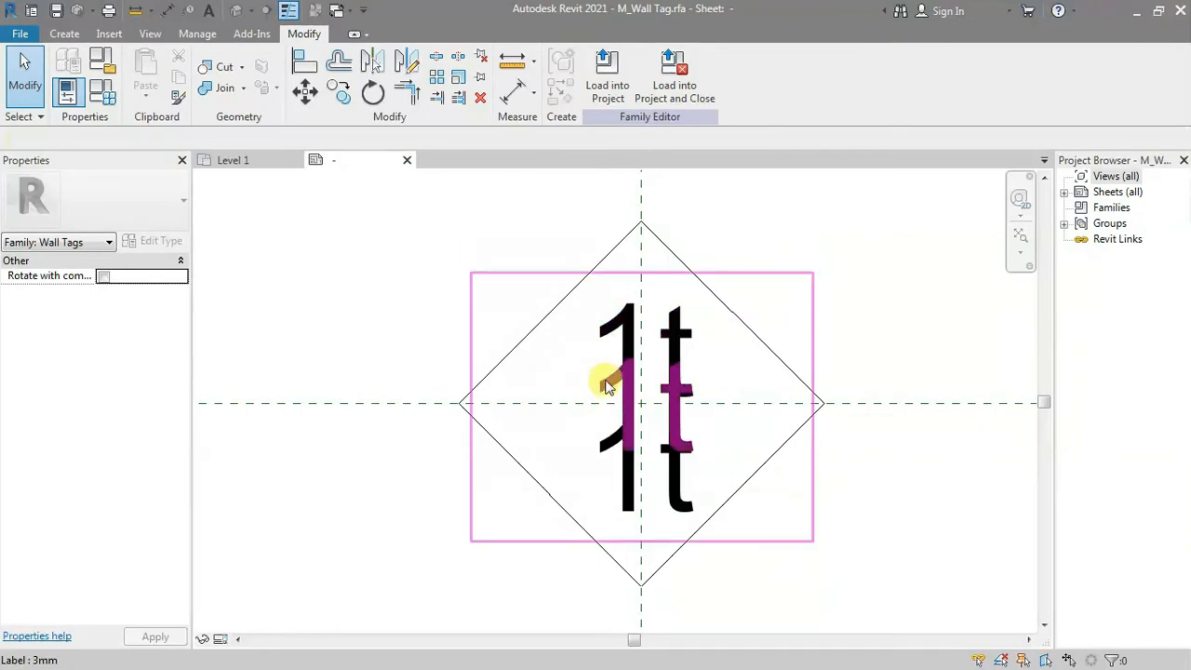
{"action": "left_click", "coordinate": [596, 387]}
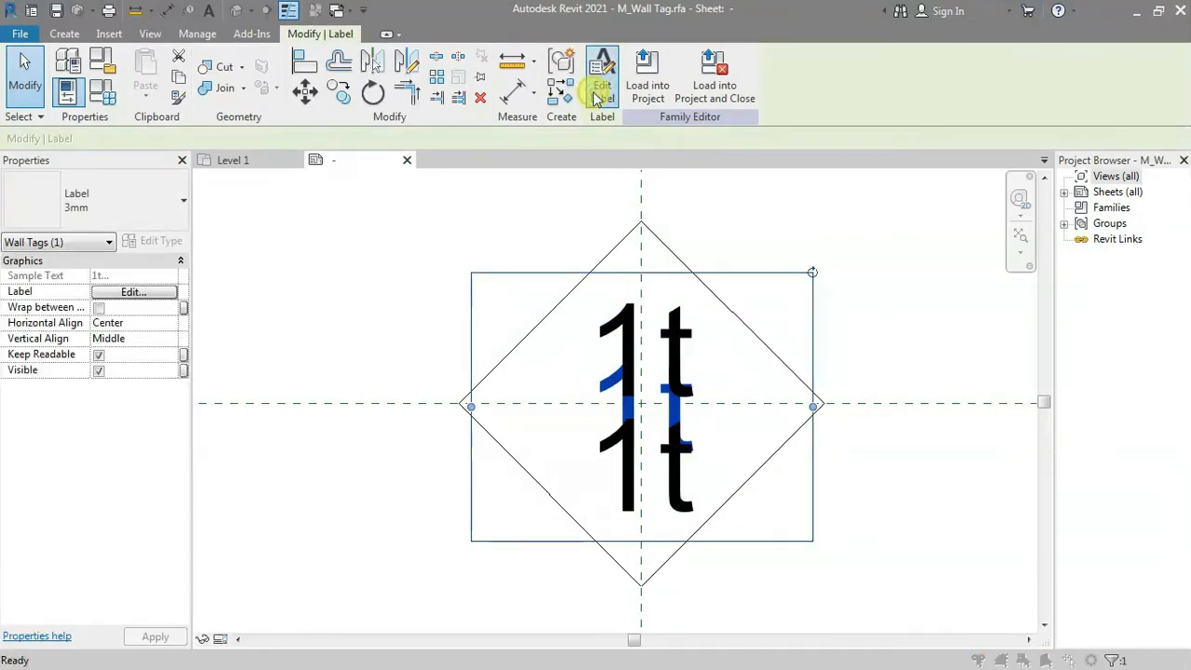
{"action": "left_click", "coordinate": [601, 89]}
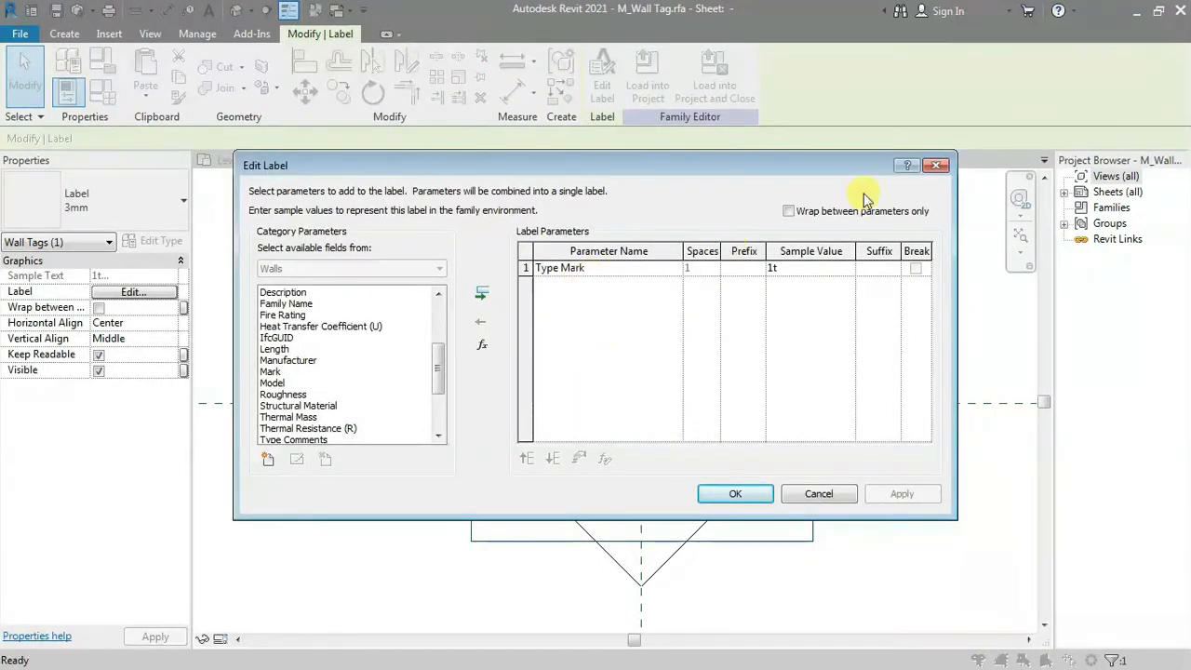
{"action": "left_click", "coordinate": [937, 166]}
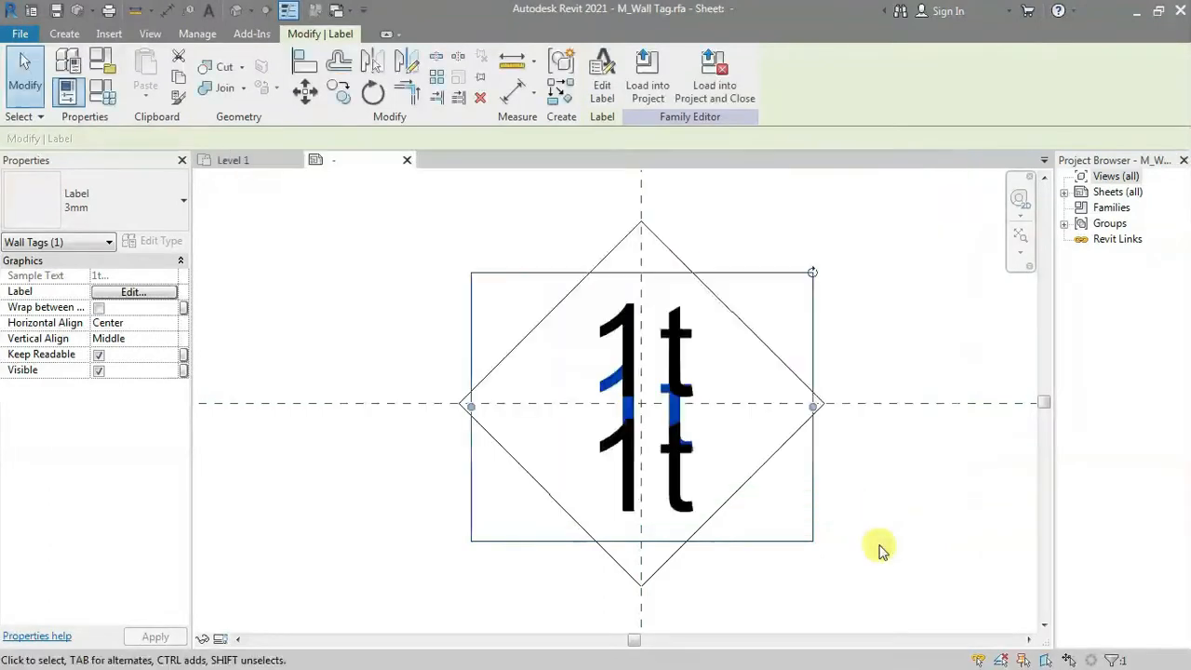
Step: Compare the tag's 12mm and 8mm family types and rename the 8mm type to With Fire Rating
{"action": "left_click", "coordinate": [97, 99]}
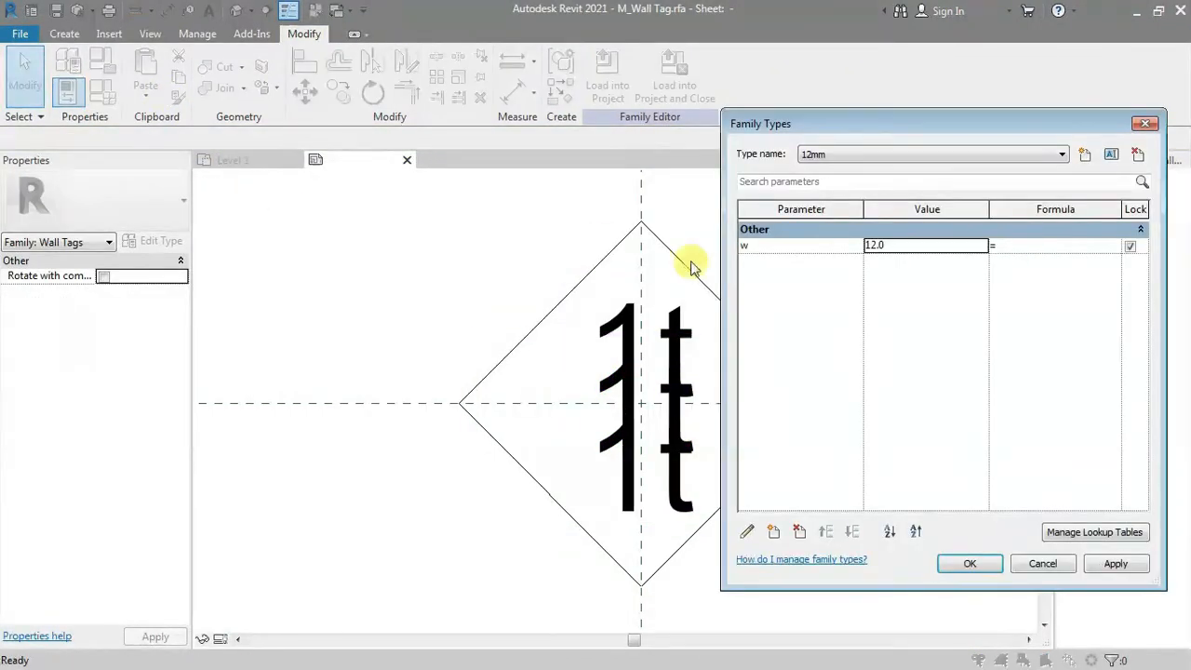
{"action": "left_click", "coordinate": [847, 154]}
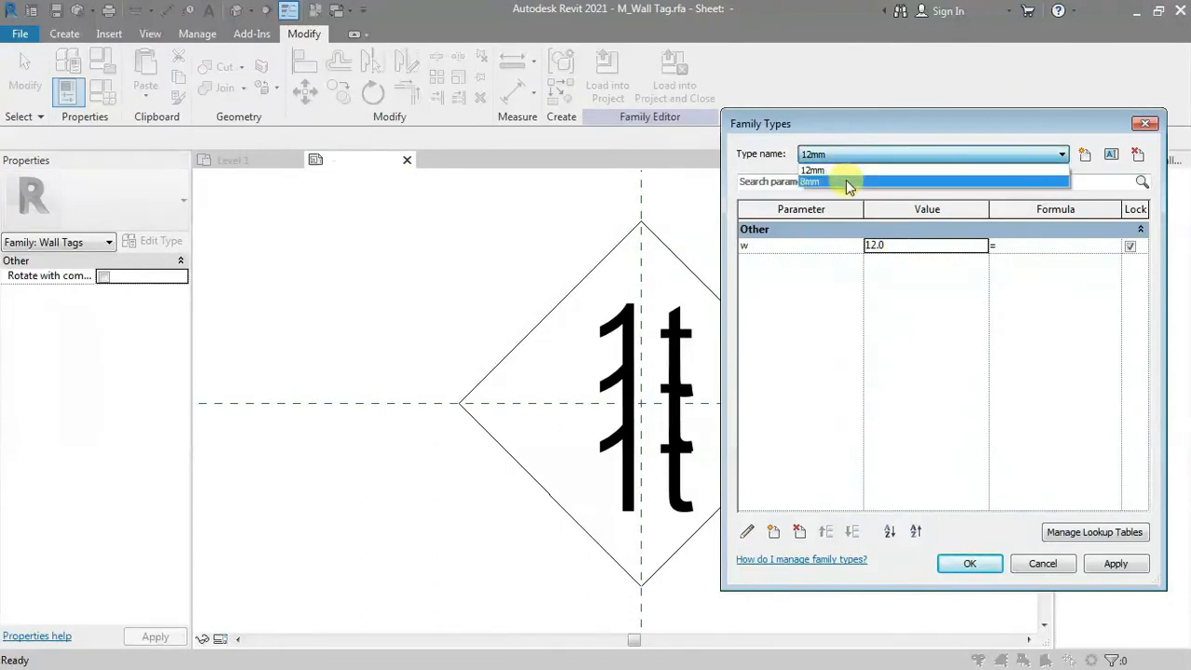
{"action": "left_click", "coordinate": [879, 153]}
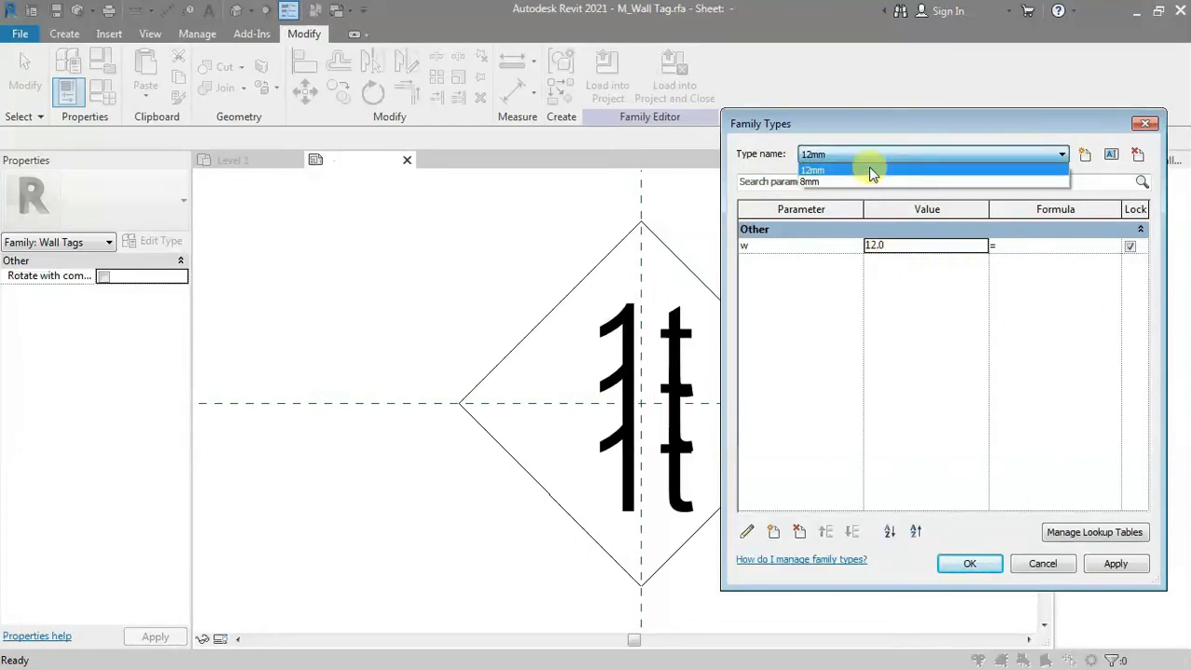
{"action": "left_click", "coordinate": [869, 167]}
{"action": "left_click", "coordinate": [923, 158]}
{"action": "left_click", "coordinate": [891, 182]}
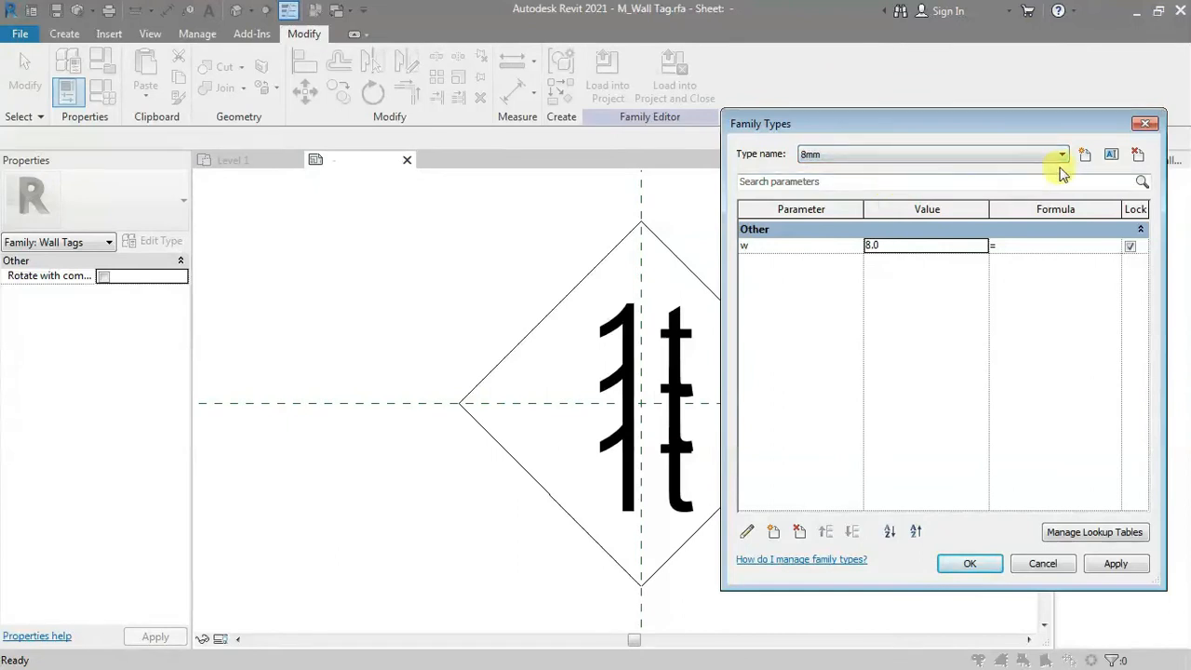
{"action": "left_click", "coordinate": [1110, 154]}
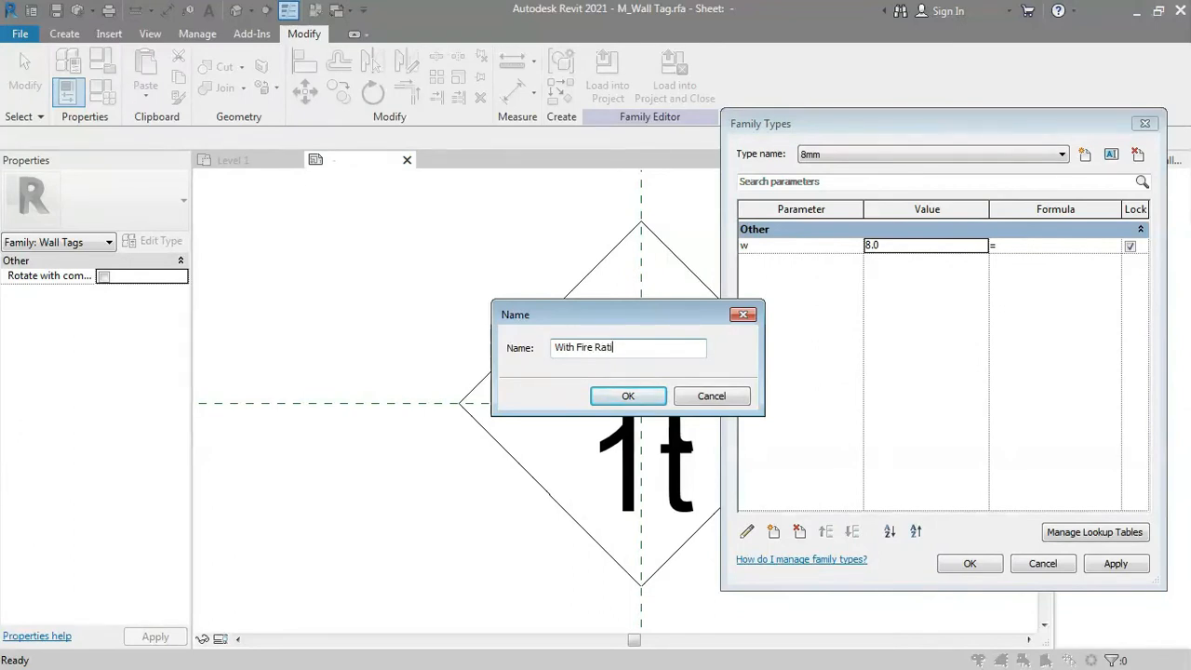
{"action": "left_click", "coordinate": [626, 399]}
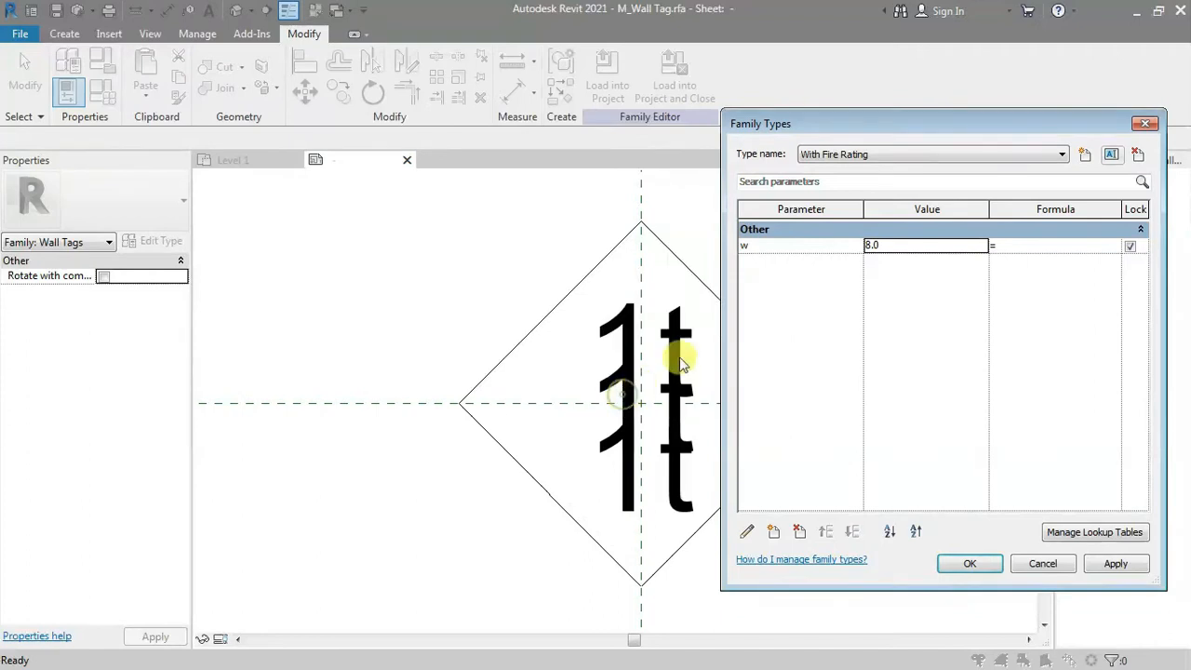
Step: Create a new family type named No Fire Rating based on the With Fire Rating type
{"action": "left_click", "coordinate": [1061, 154]}
{"action": "left_click", "coordinate": [996, 159]}
{"action": "left_click", "coordinate": [1084, 155]}
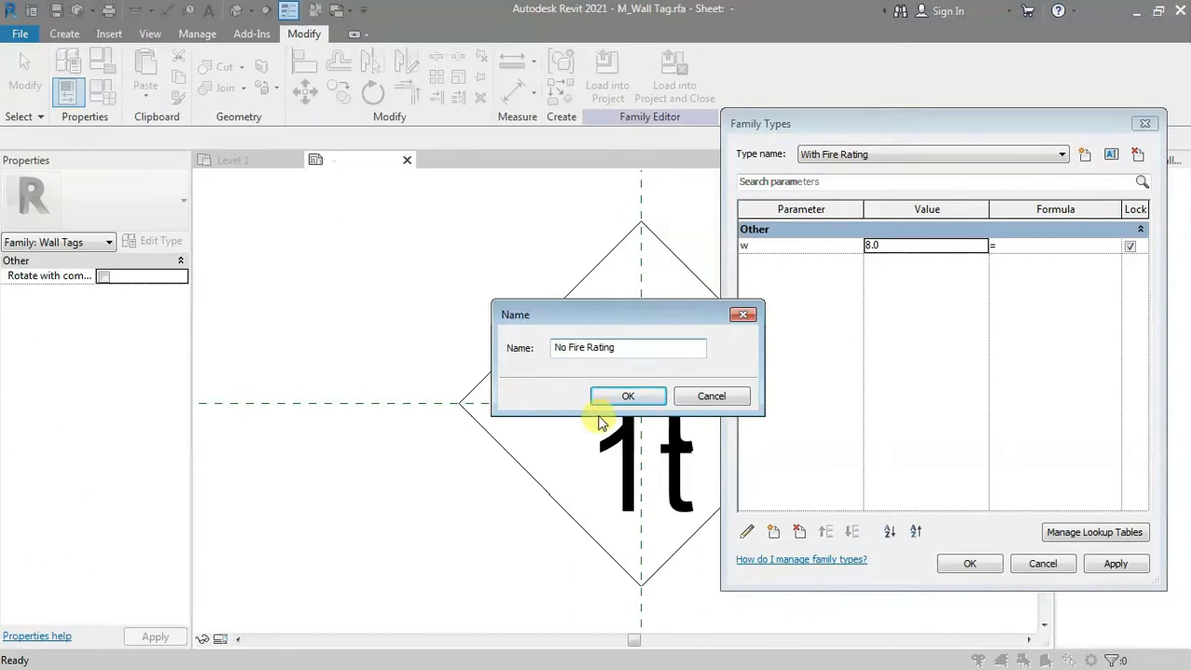
{"action": "left_click", "coordinate": [622, 399]}
Step: Choose No Fire Rating as the current family type and apply it to the tag
{"action": "left_click", "coordinate": [870, 154]}
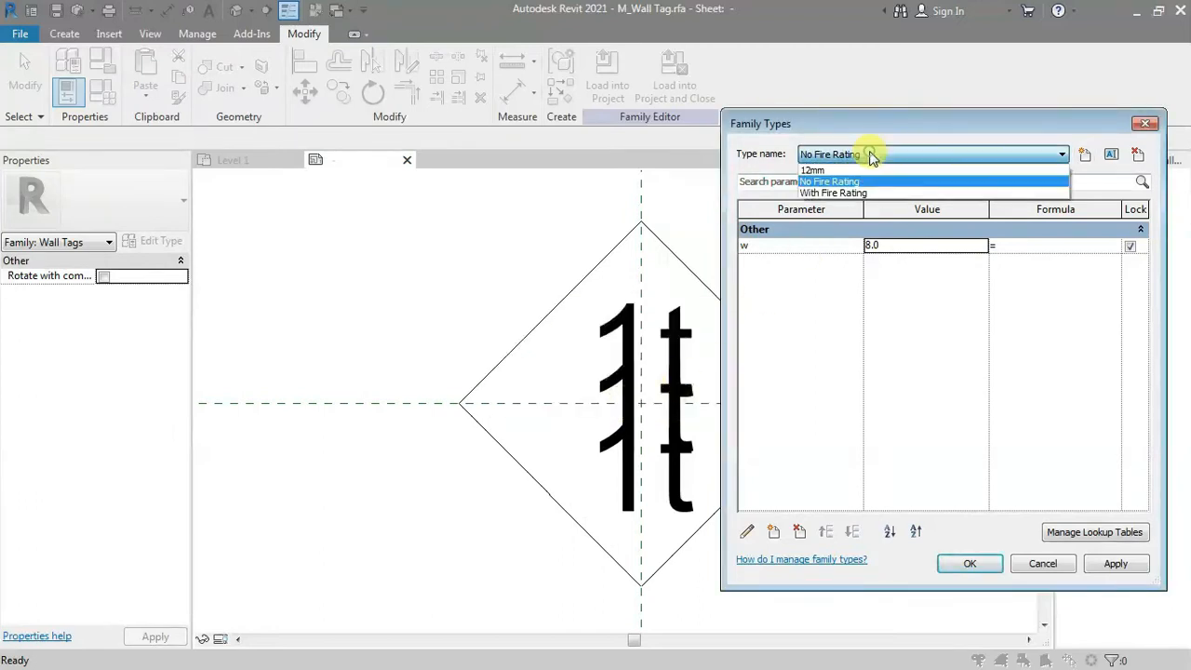
{"action": "left_click", "coordinate": [867, 155]}
{"action": "left_click", "coordinate": [856, 157]}
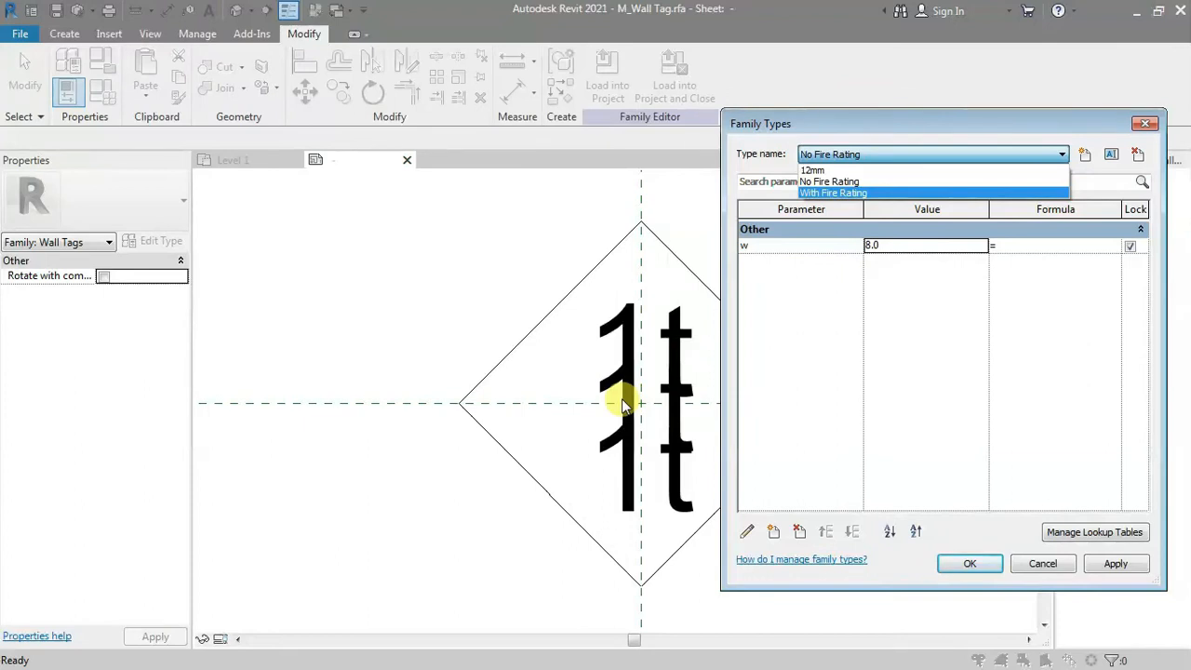
{"action": "left_click", "coordinate": [840, 182]}
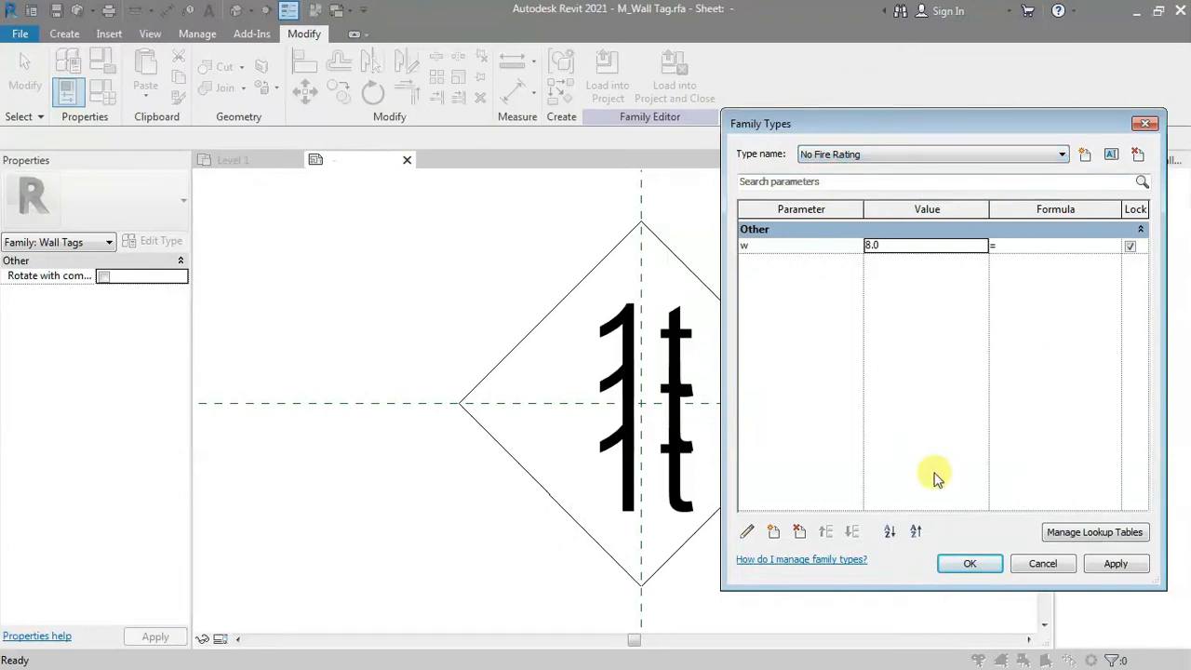
{"action": "left_click", "coordinate": [971, 566]}
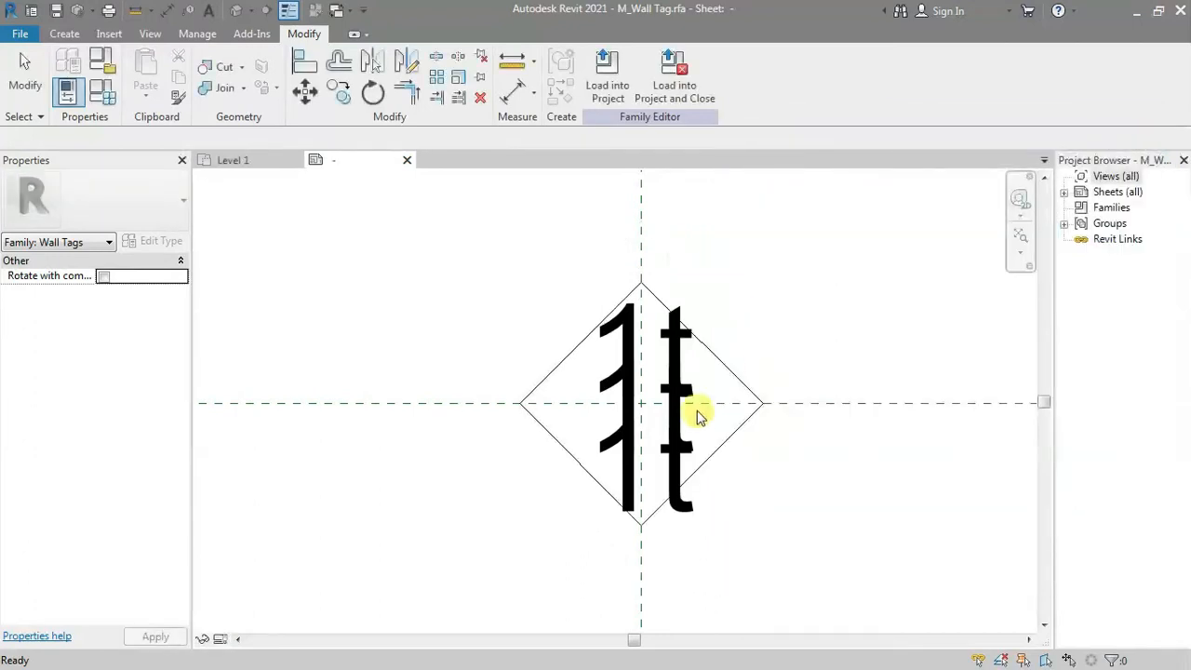
{"action": "left_click", "coordinate": [684, 414]}
{"action": "left_click", "coordinate": [709, 396]}
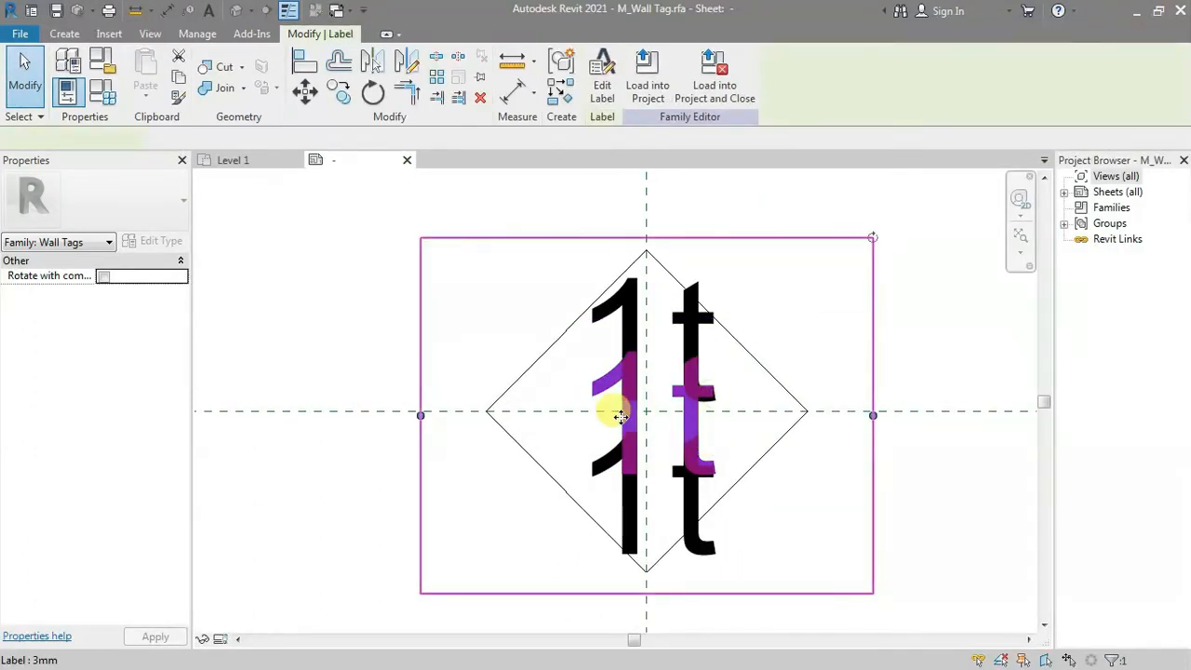
{"action": "left_click_drag", "start_coordinate": [616, 408], "coordinate": [625, 313]}
{"action": "left_click_drag", "start_coordinate": [717, 399], "coordinate": [699, 512]}
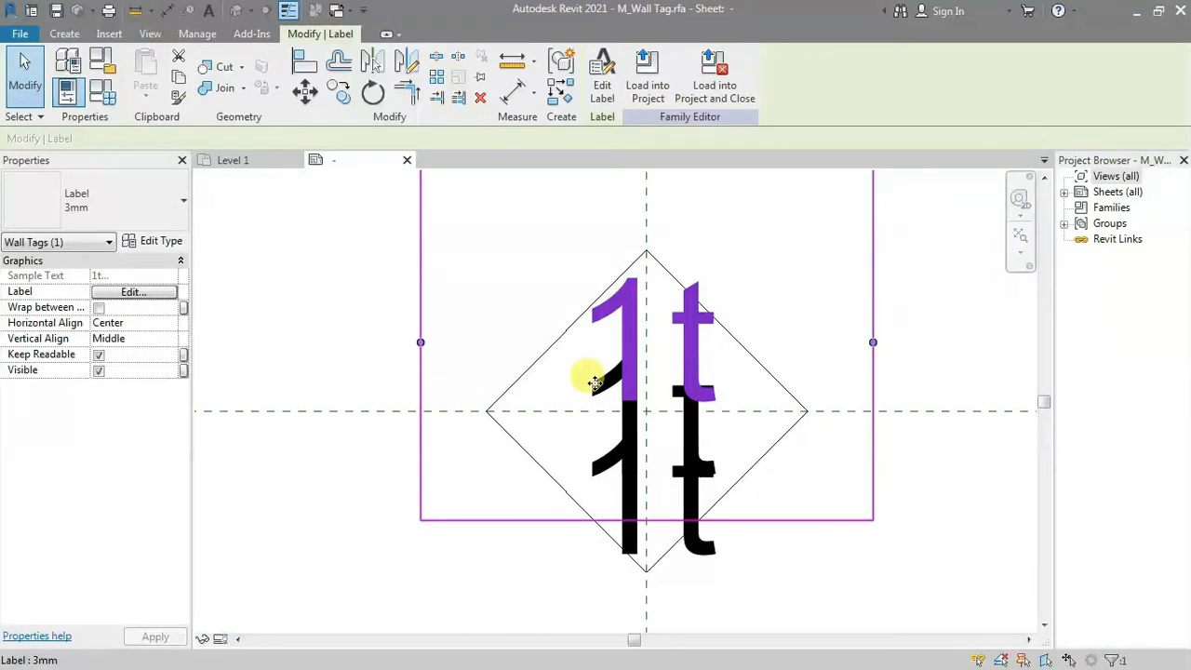
{"action": "left_click", "coordinate": [828, 558]}
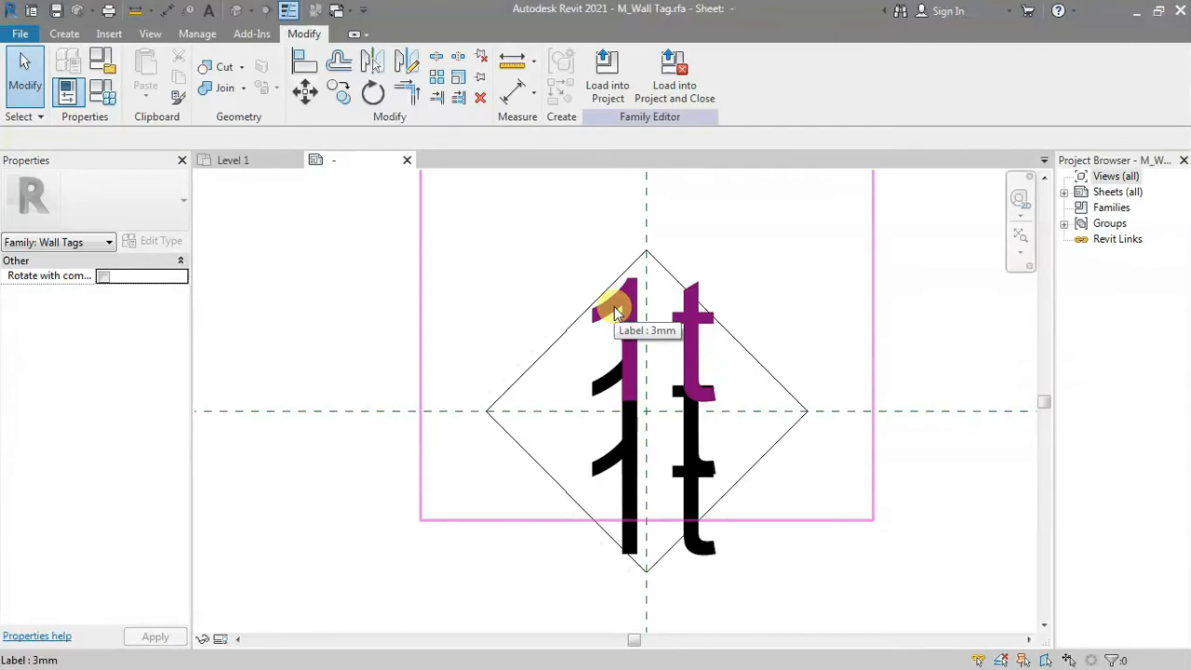
Step: Replace the Type Mark parameter with Fire Rating in the diamond's lowest label
{"action": "left_click", "coordinate": [603, 481]}
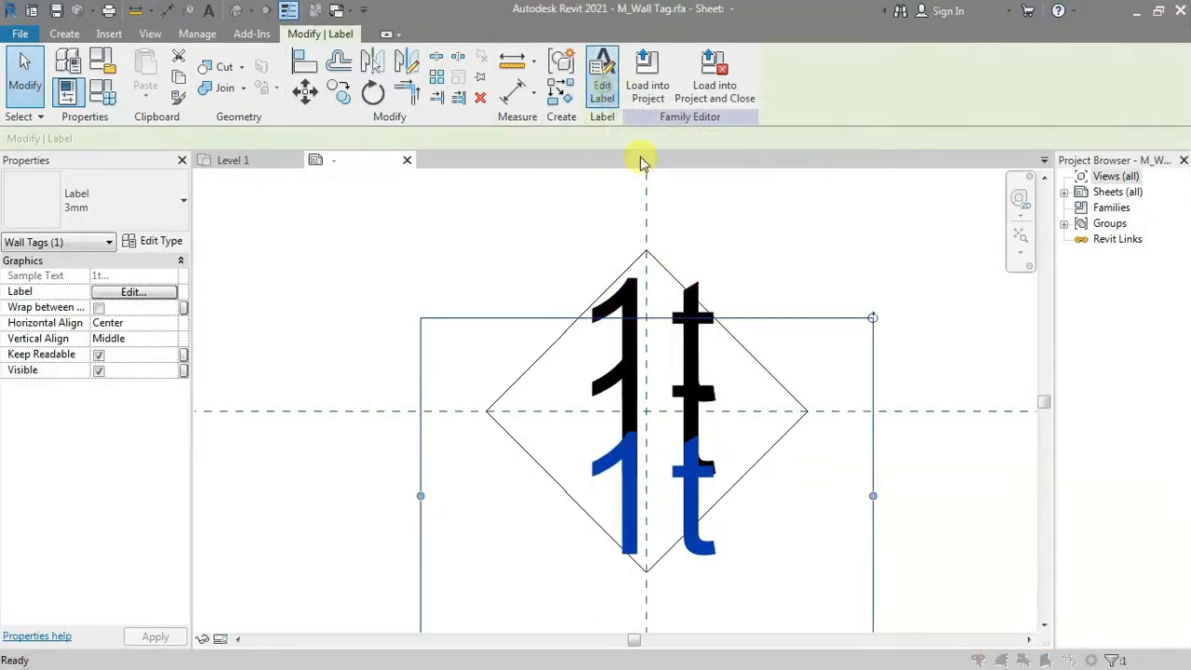
{"action": "left_click", "coordinate": [603, 88]}
{"action": "left_click", "coordinate": [629, 270]}
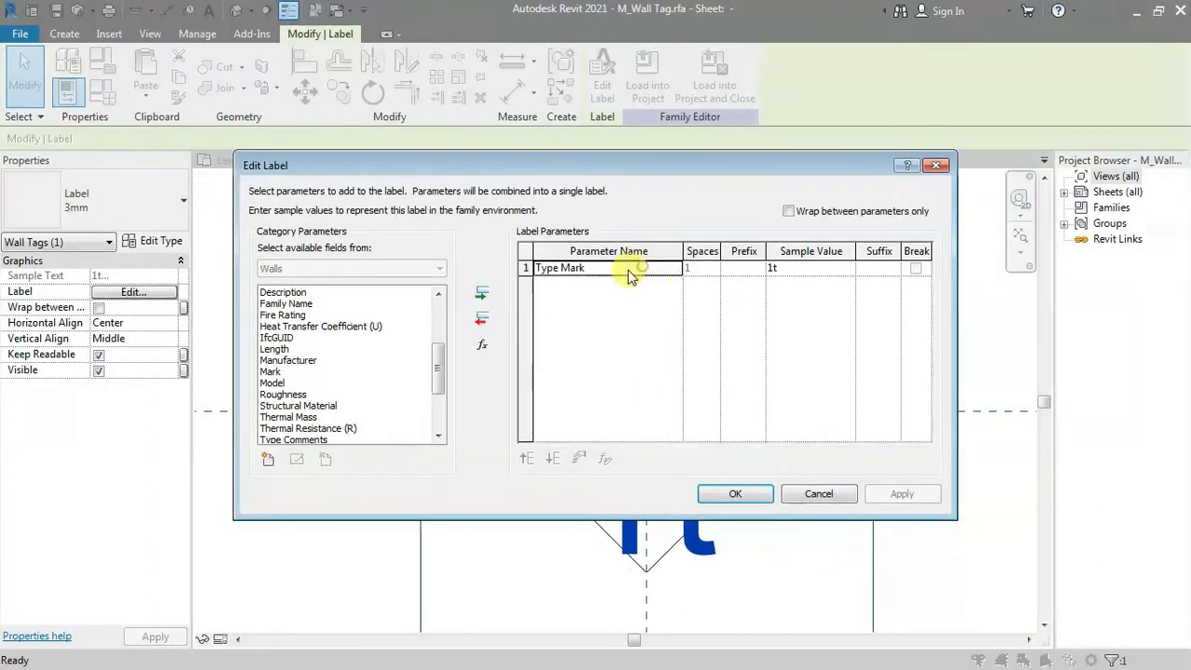
{"action": "left_click", "coordinate": [487, 319]}
{"action": "left_click", "coordinate": [283, 314]}
{"action": "left_click", "coordinate": [481, 293]}
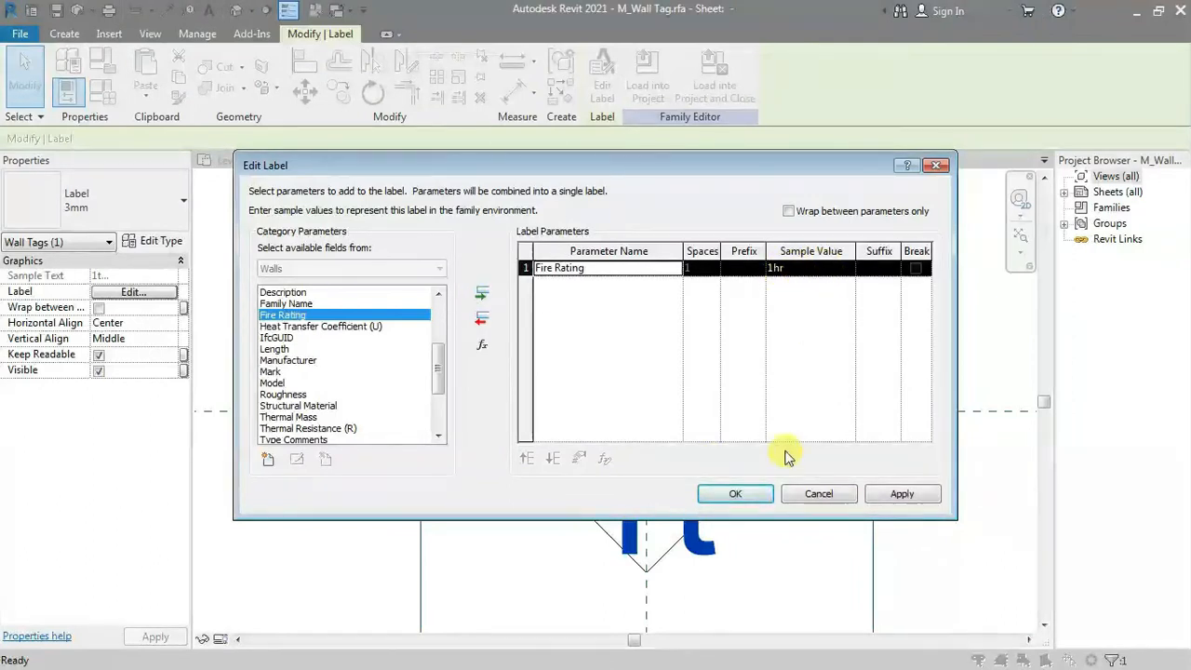
{"action": "left_click", "coordinate": [751, 493]}
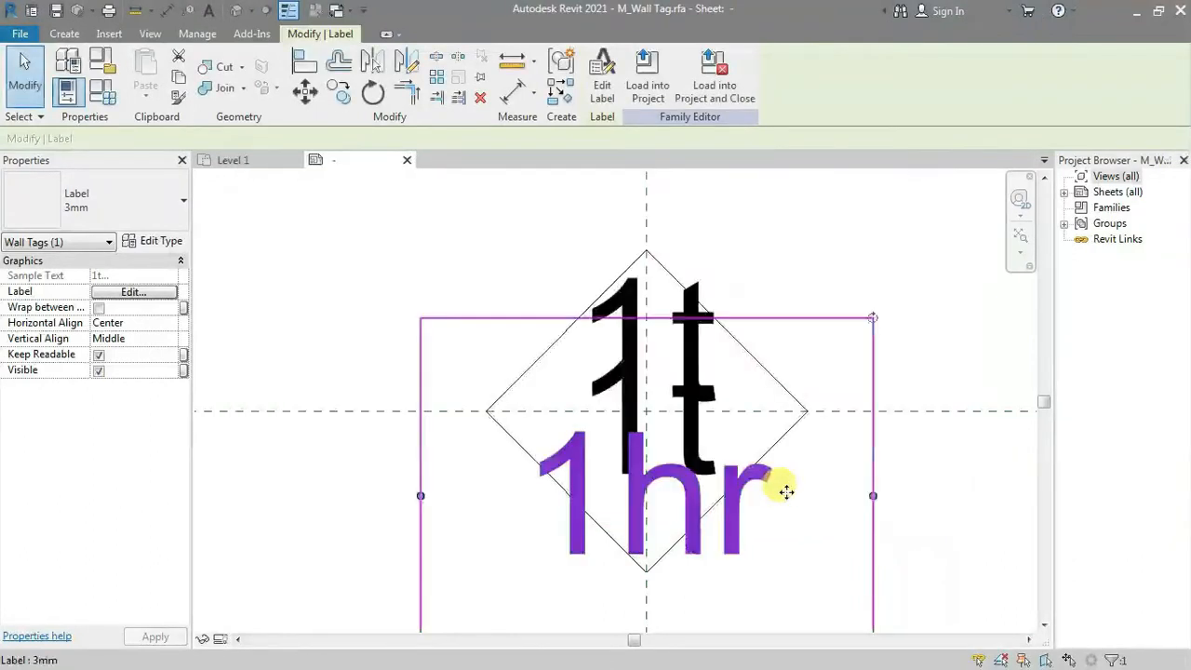
{"action": "scroll", "coordinate": [829, 345], "scroll_direction": "down", "scroll_amount": 2}
{"action": "left_click", "coordinate": [943, 493]}
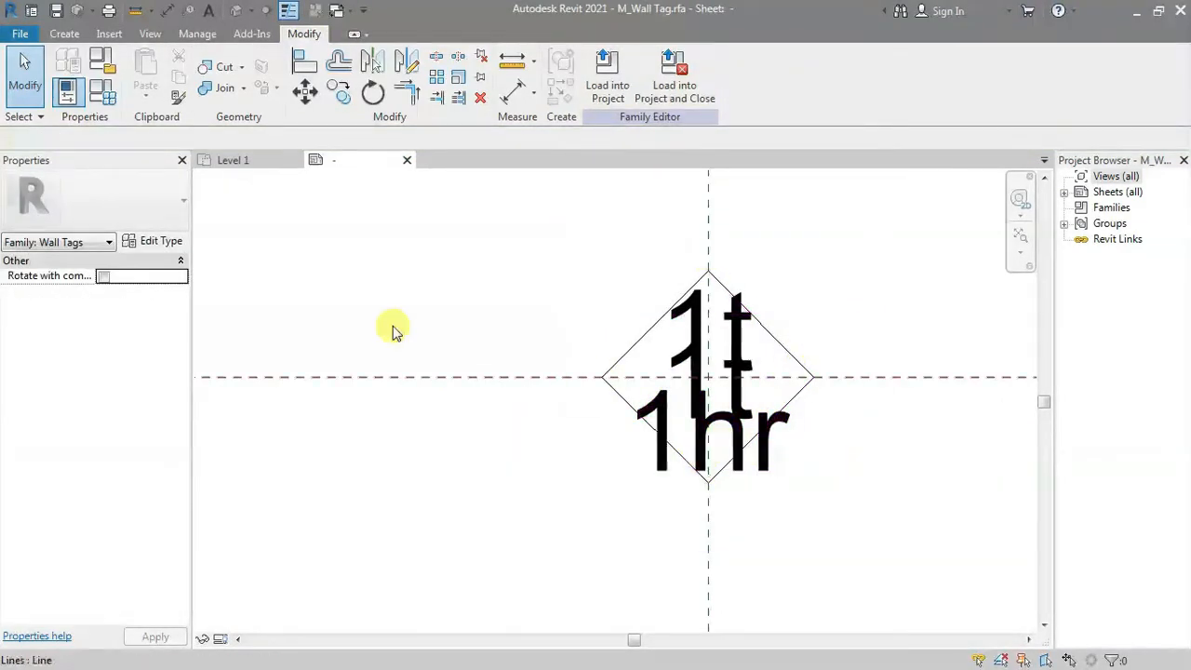
Step: Set the w parameter to 12 for the No Fire Rating and With Fire Rating family types
{"action": "left_click", "coordinate": [102, 91]}
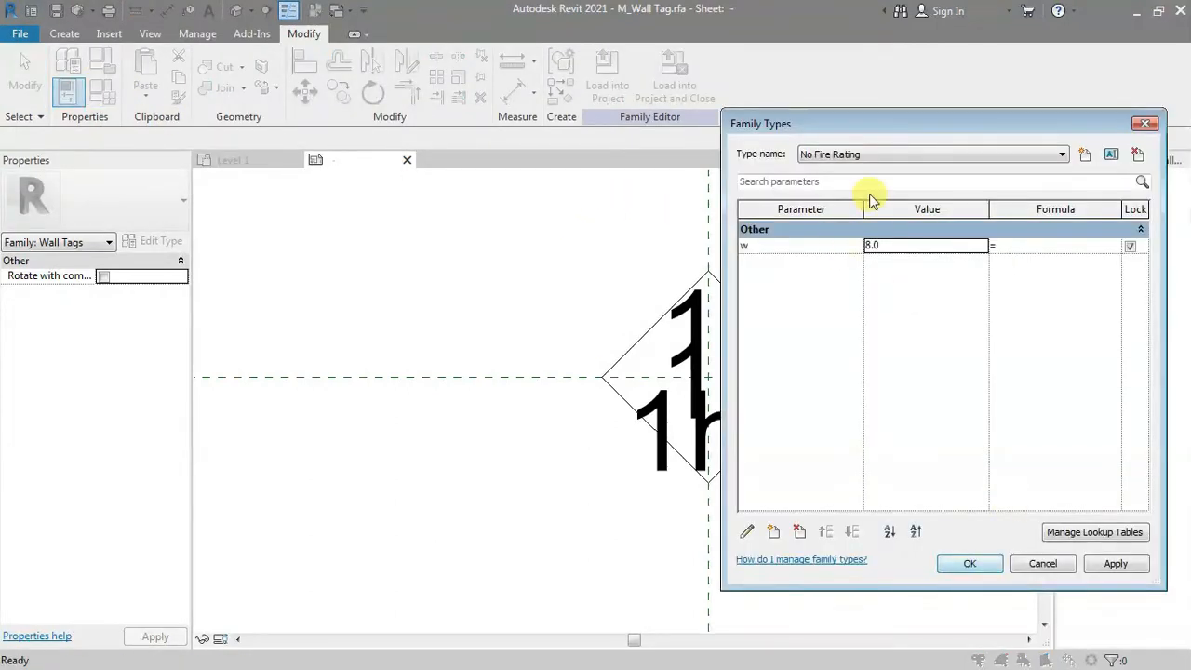
{"action": "left_click", "coordinate": [902, 245]}
{"action": "type", "text": "12"}
{"action": "key", "text": "Tab"}
{"action": "left_click", "coordinate": [917, 154]}
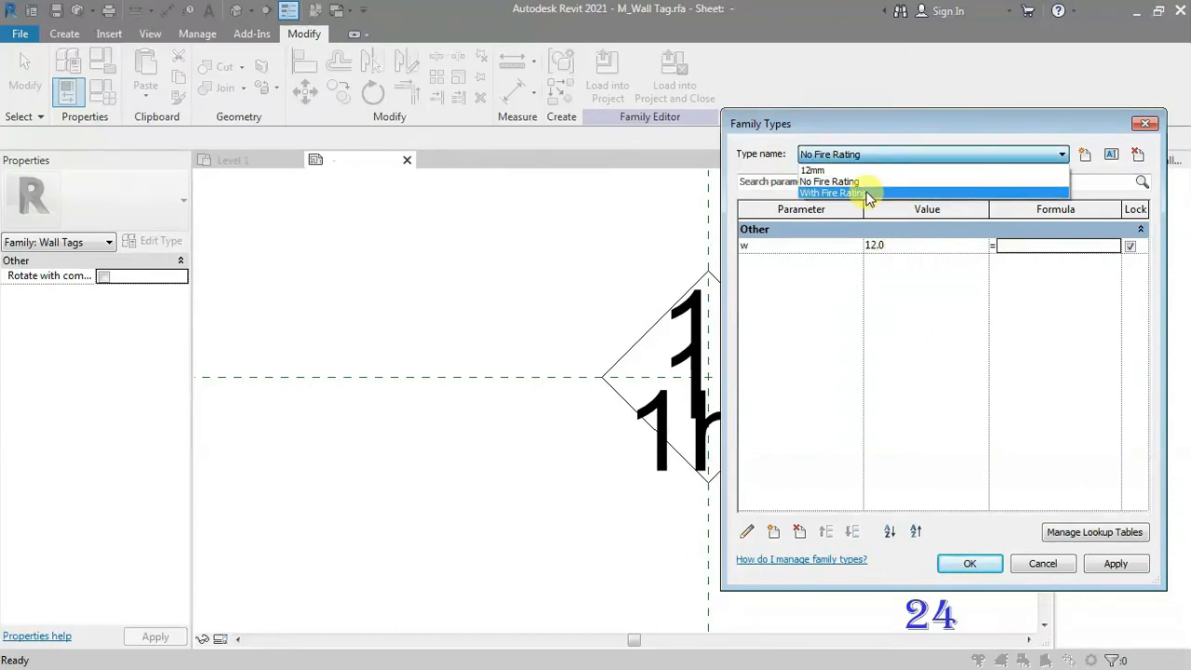
{"action": "left_click", "coordinate": [867, 193]}
{"action": "left_click", "coordinate": [896, 246]}
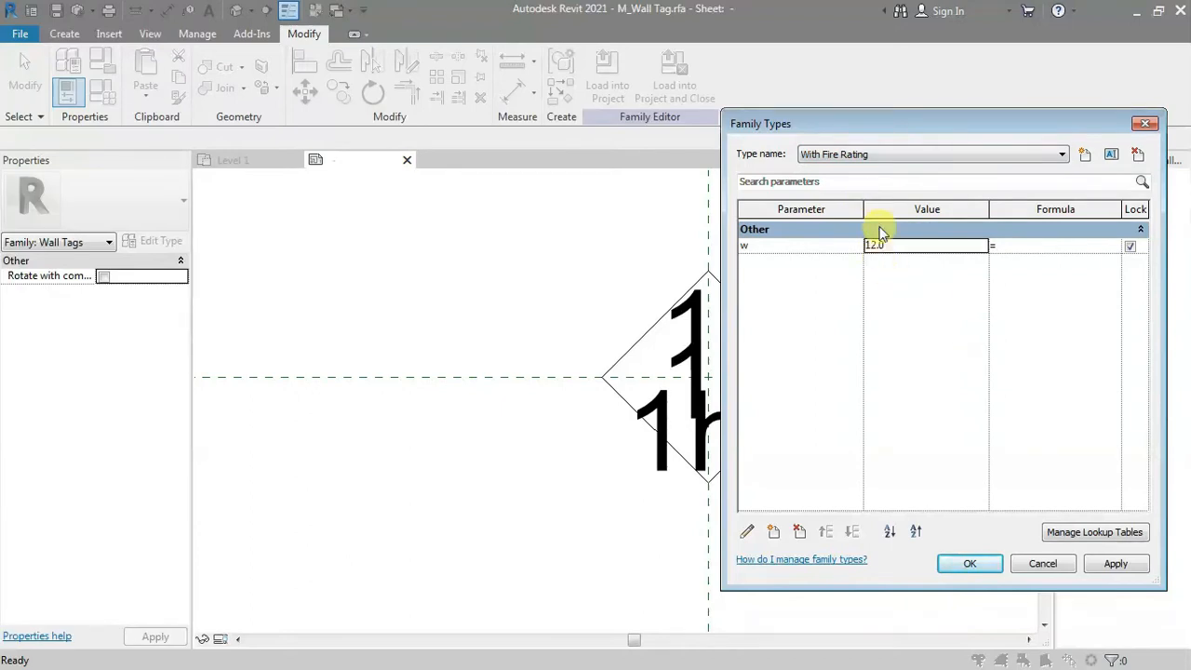
Step: Change the w parameter of the No Fire Rating family type to 8
{"action": "left_click", "coordinate": [893, 156]}
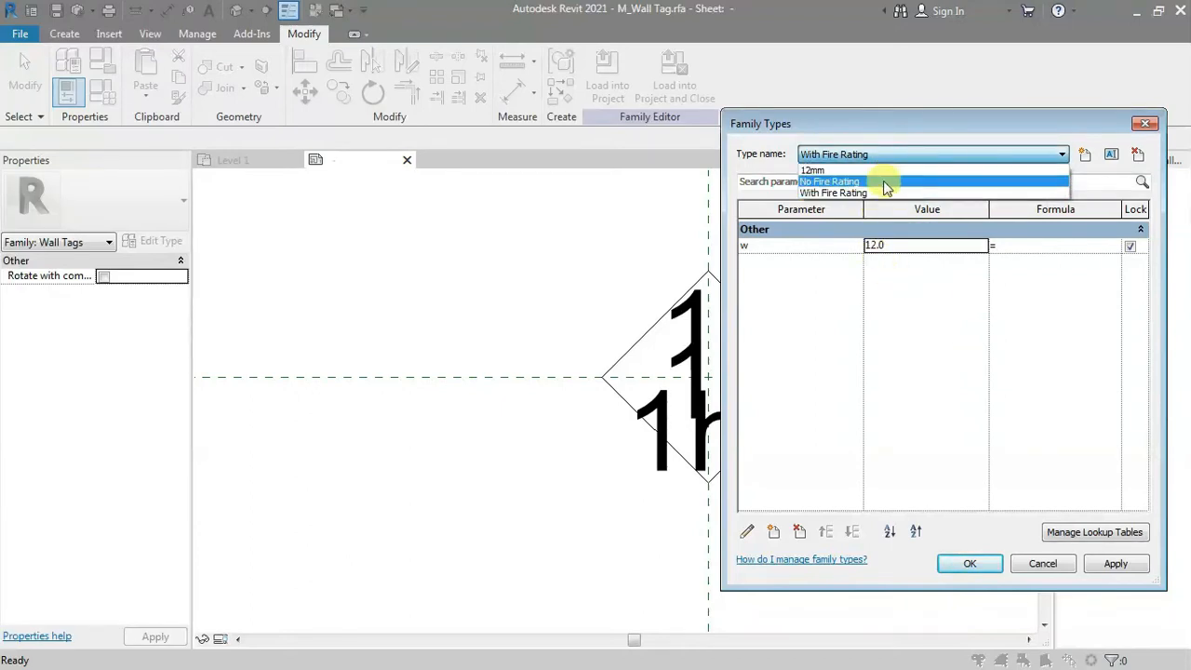
{"action": "left_click", "coordinate": [883, 183]}
{"action": "left_click", "coordinate": [895, 247]}
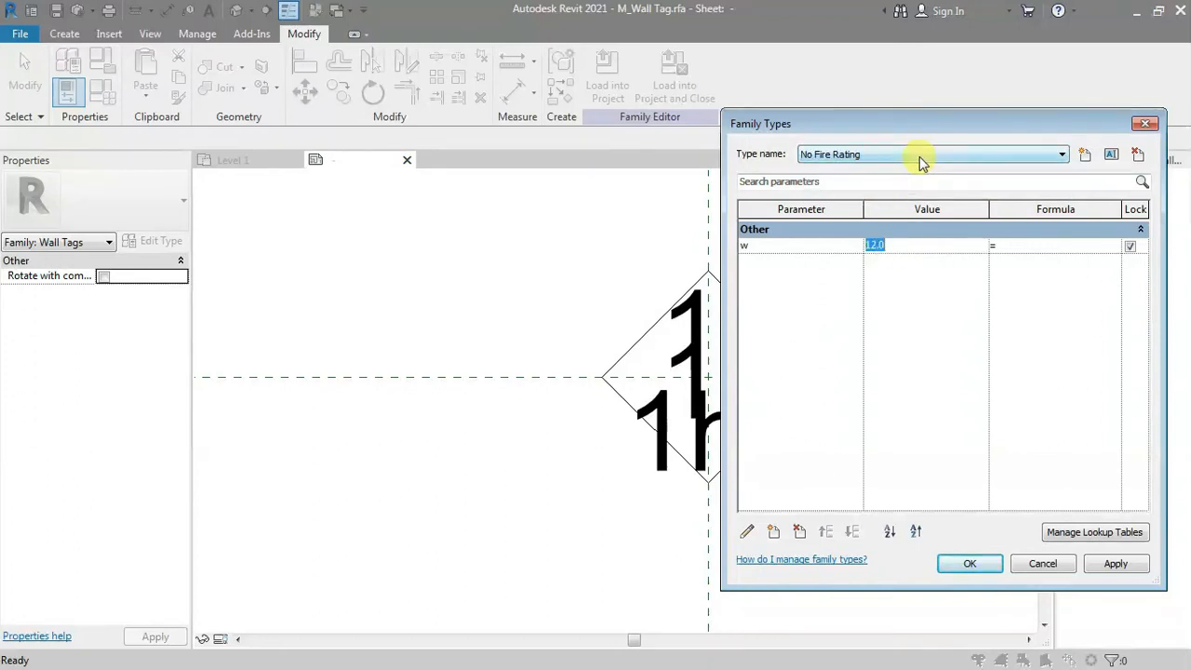
{"action": "left_click", "coordinate": [894, 246]}
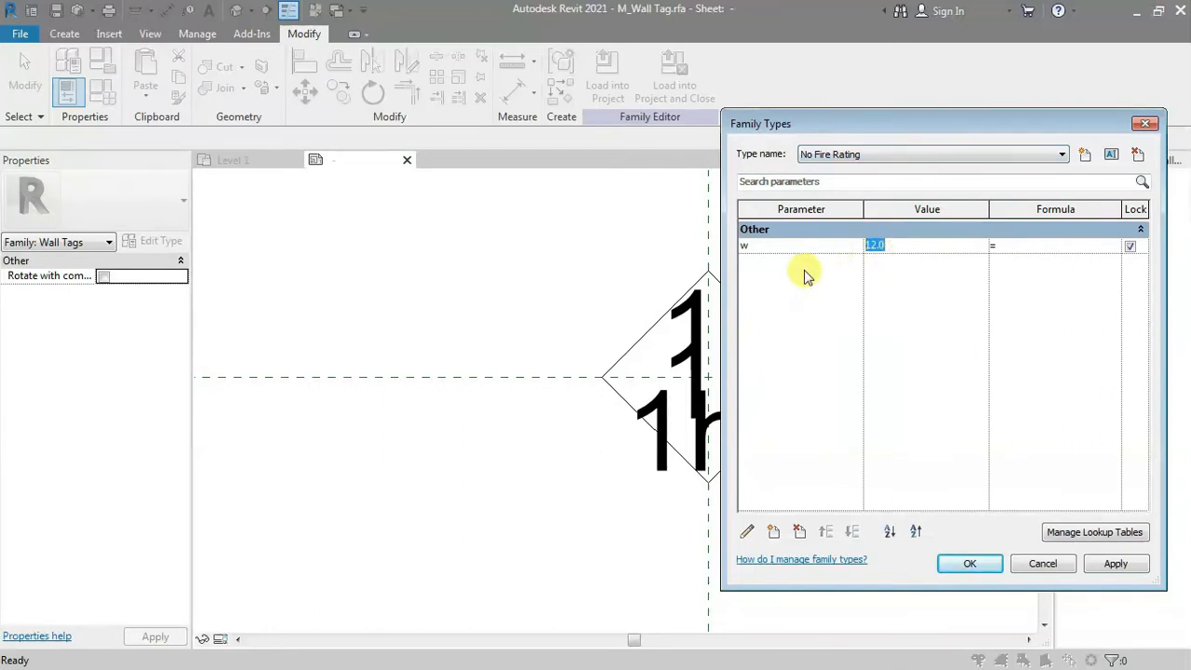
Step: Rename the 12mm family type to 8mm and set its w parameter to 8
{"action": "left_click", "coordinate": [911, 156]}
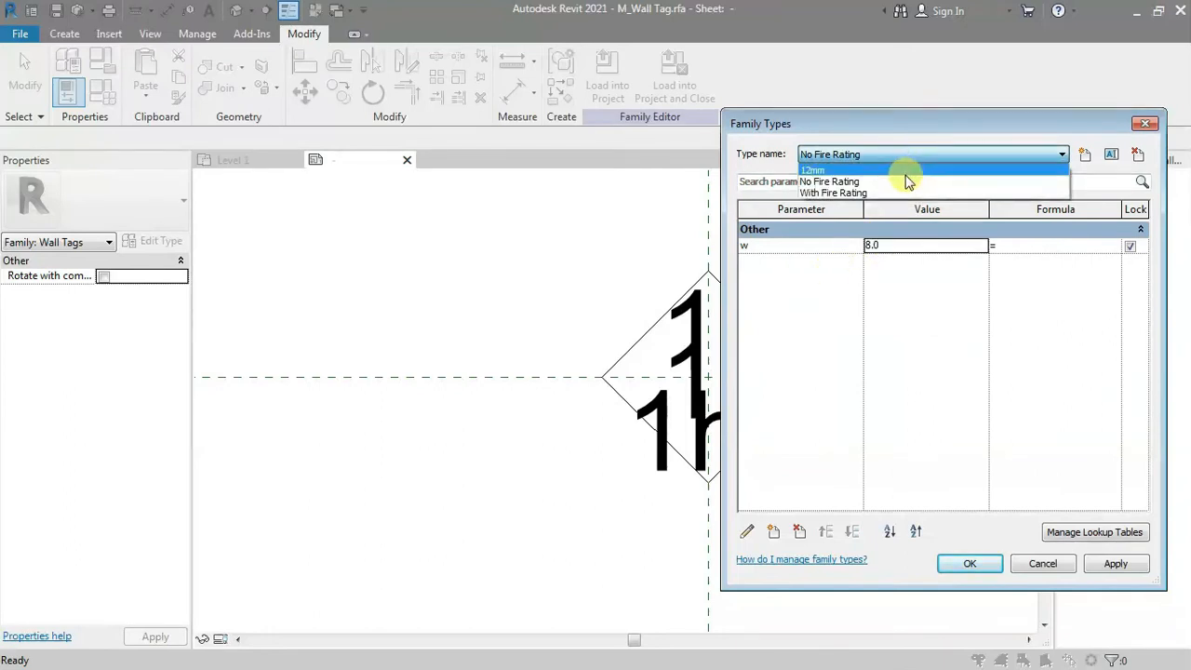
{"action": "left_click", "coordinate": [905, 170]}
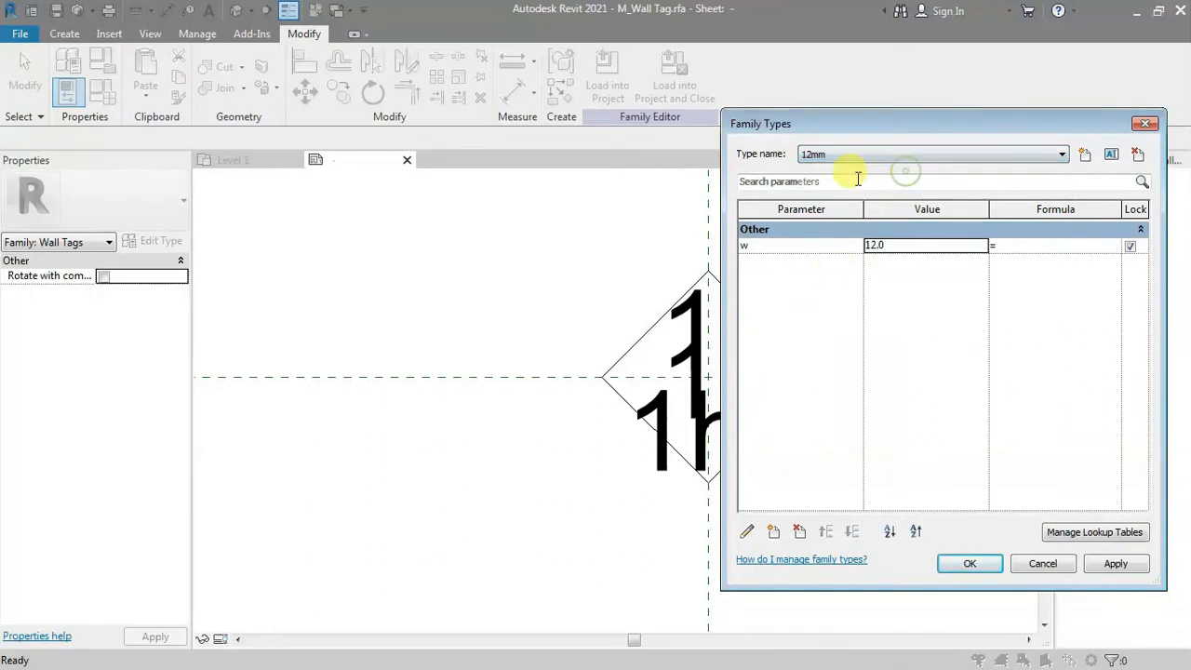
{"action": "left_click", "coordinate": [1112, 155]}
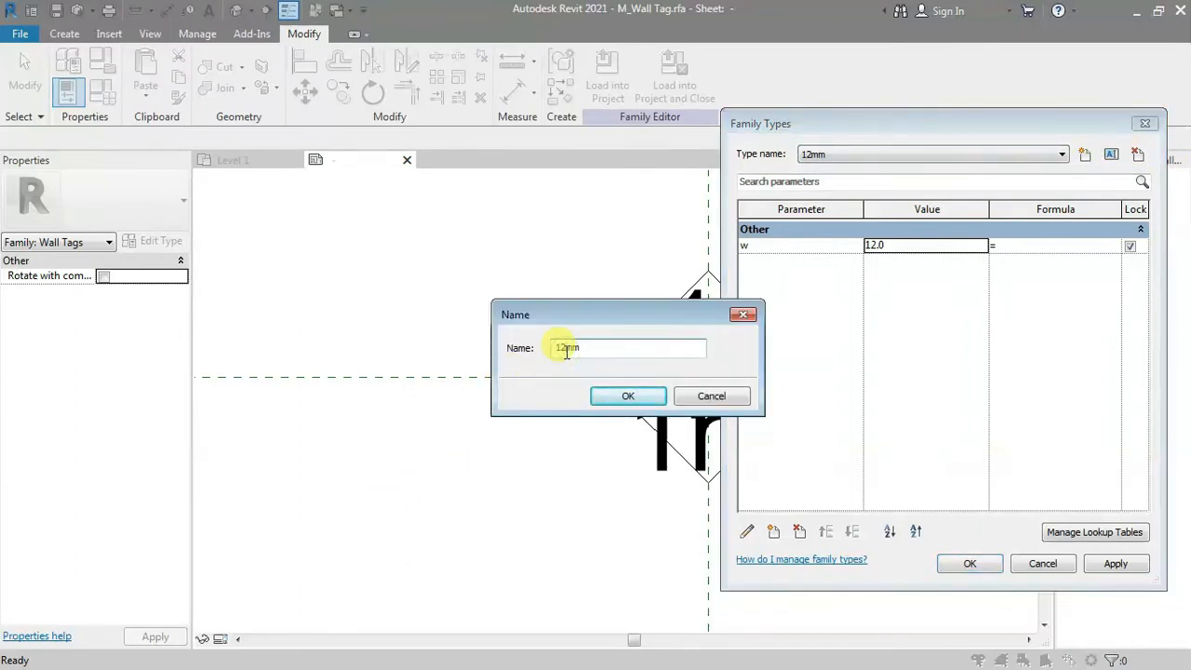
{"action": "left_click", "coordinate": [628, 395]}
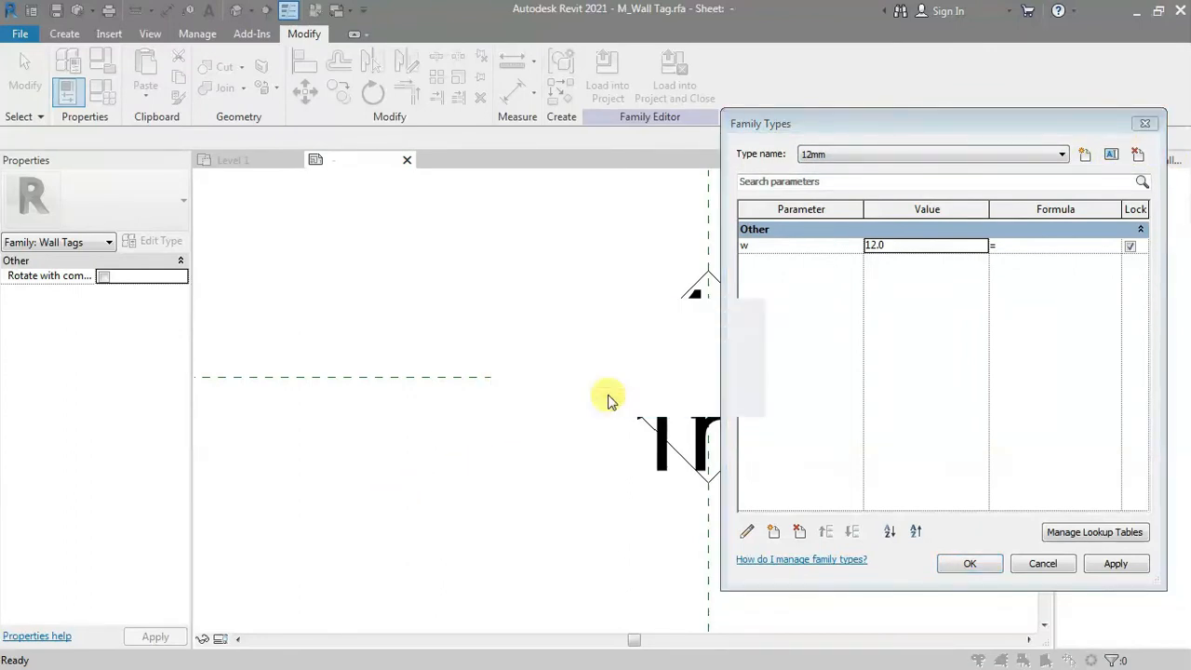
{"action": "left_click", "coordinate": [904, 242]}
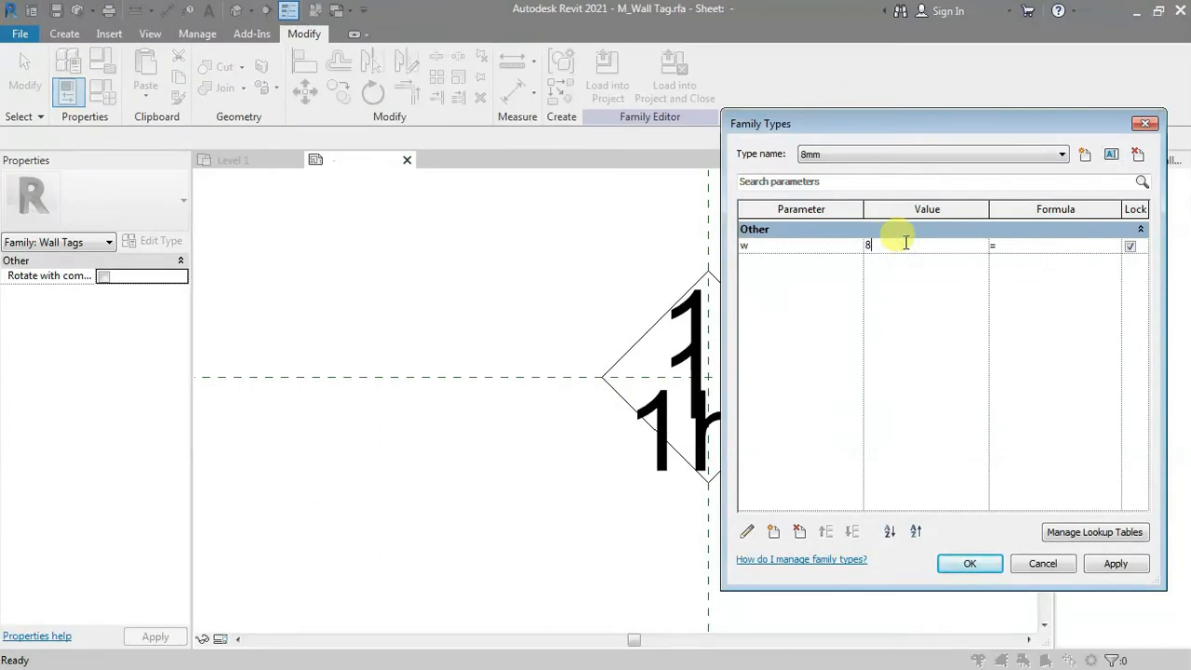
{"action": "left_click", "coordinate": [938, 315]}
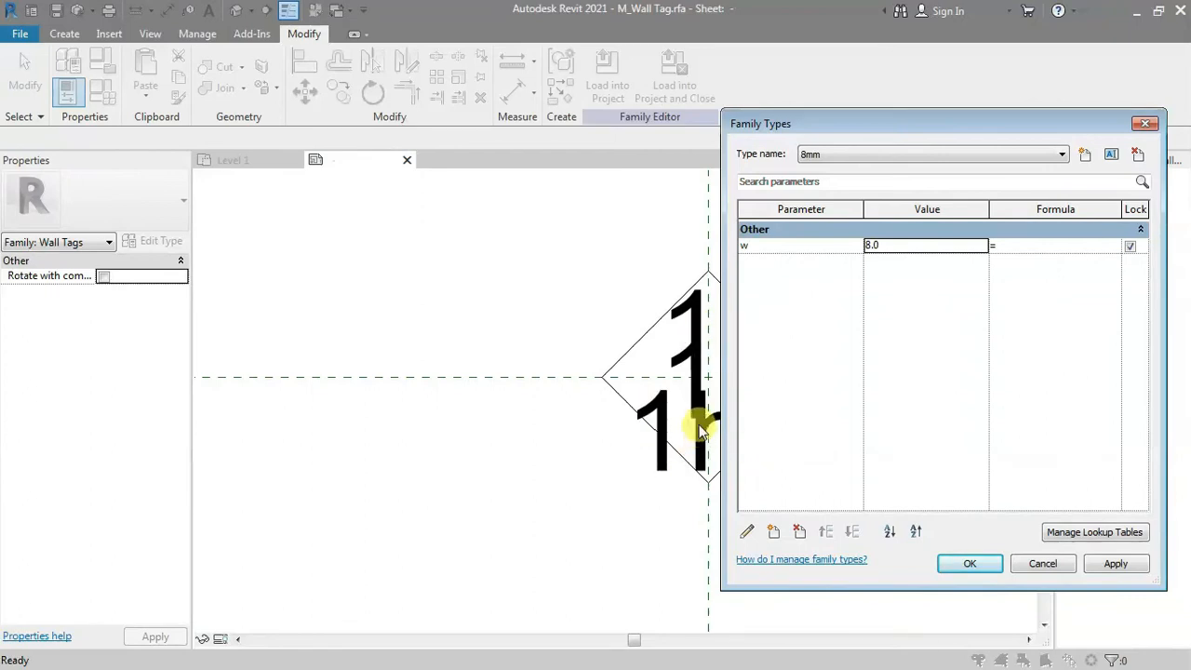
Step: Add a Yes/No type parameter named No FR to the family while the No Fire Rating type is current
{"action": "left_click", "coordinate": [844, 155]}
{"action": "left_click", "coordinate": [847, 180]}
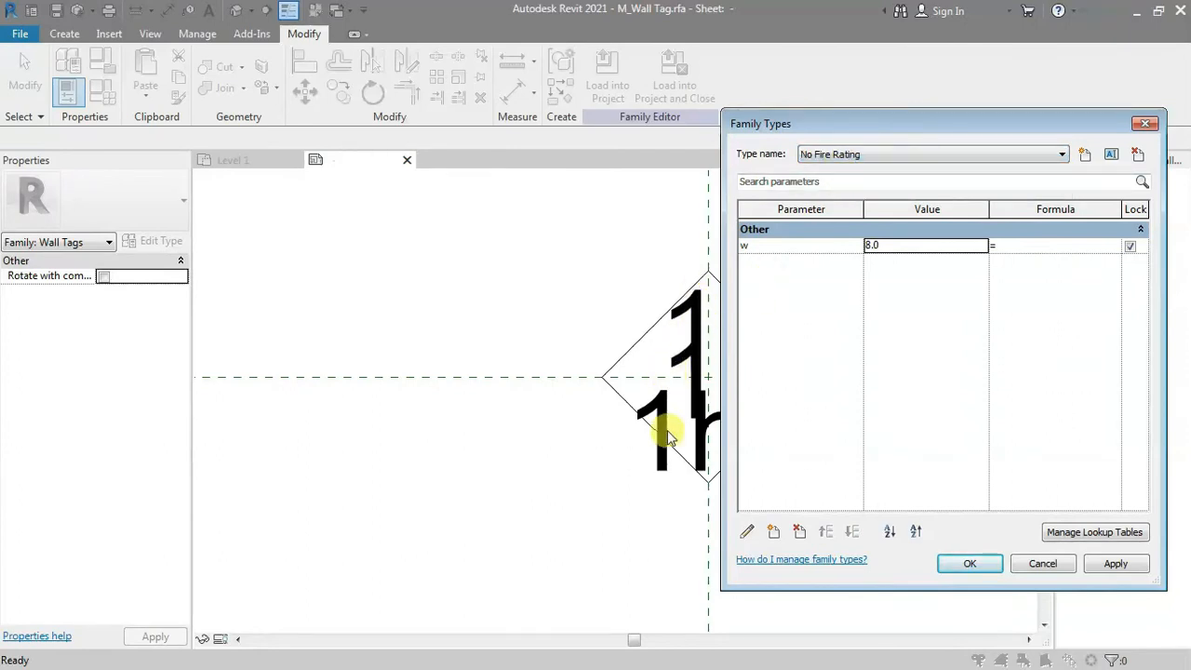
{"action": "left_click", "coordinate": [773, 533]}
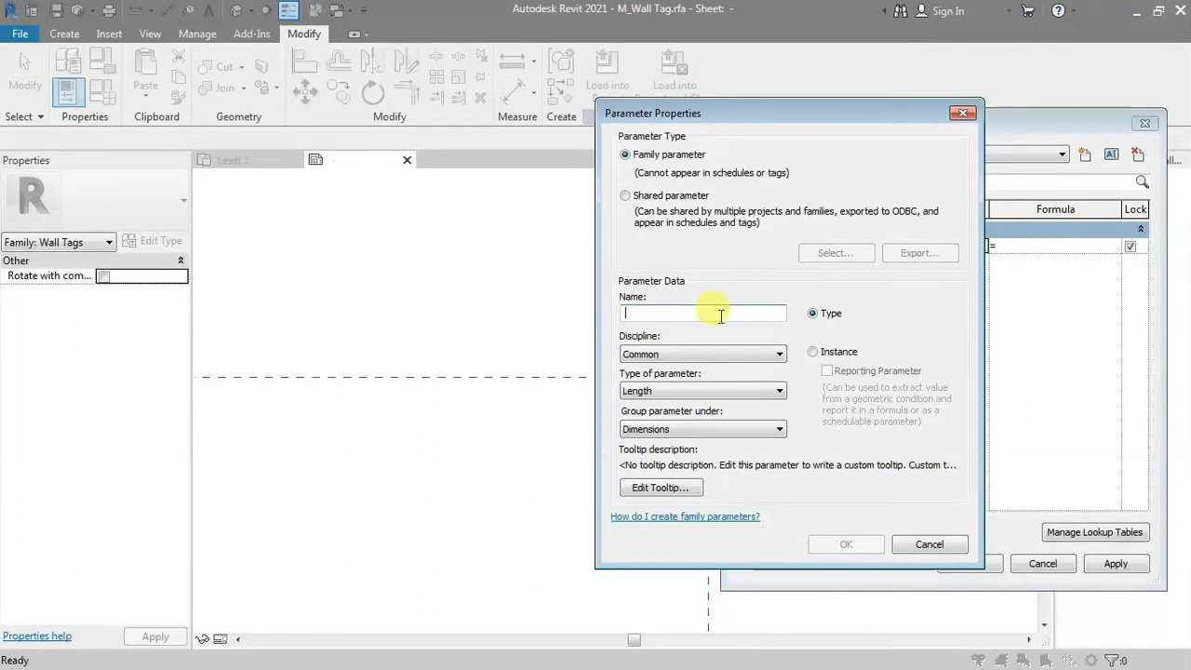
{"action": "type", "text": "No FR"}
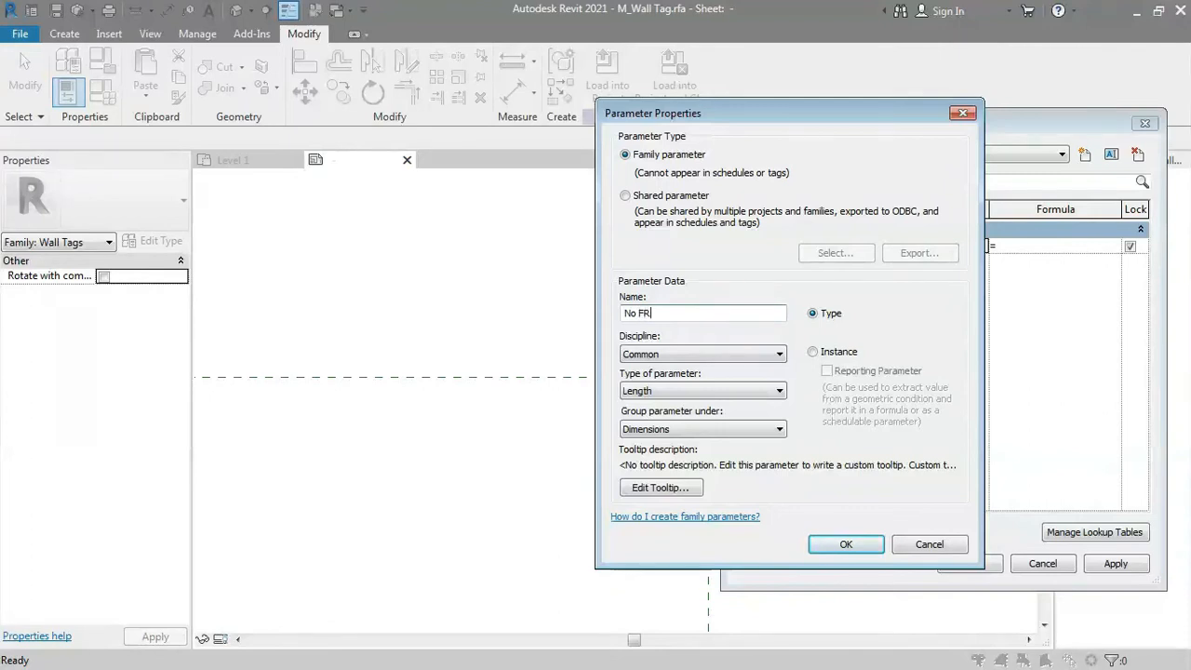
{"action": "left_click", "coordinate": [717, 390]}
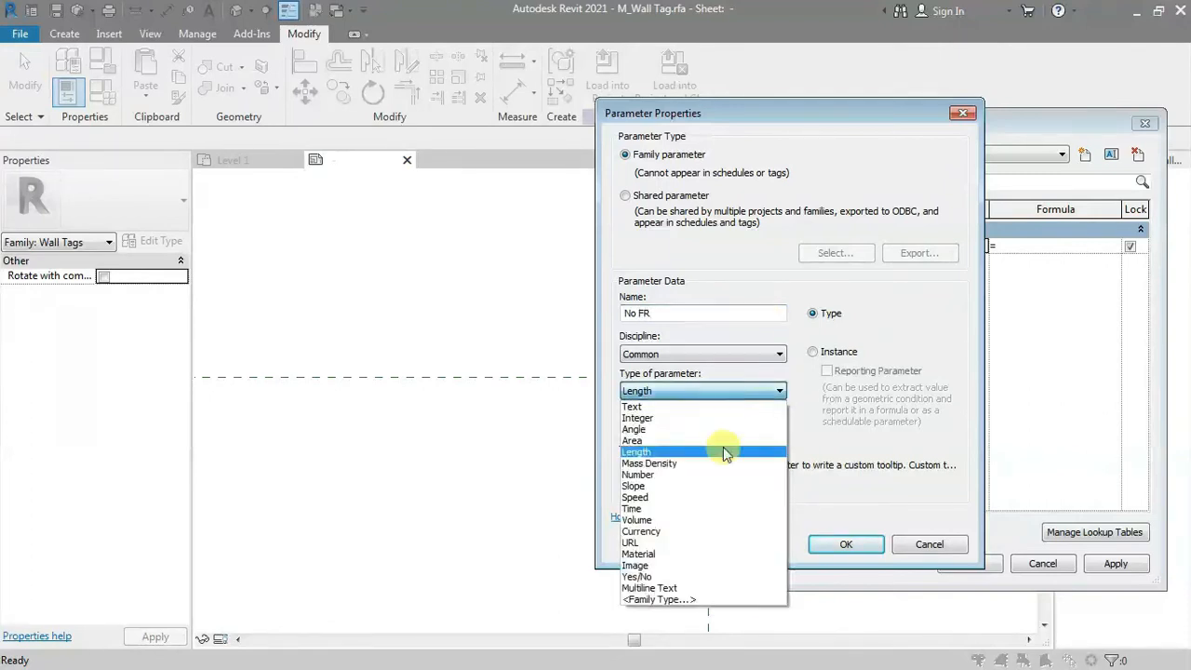
{"action": "left_click", "coordinate": [683, 568]}
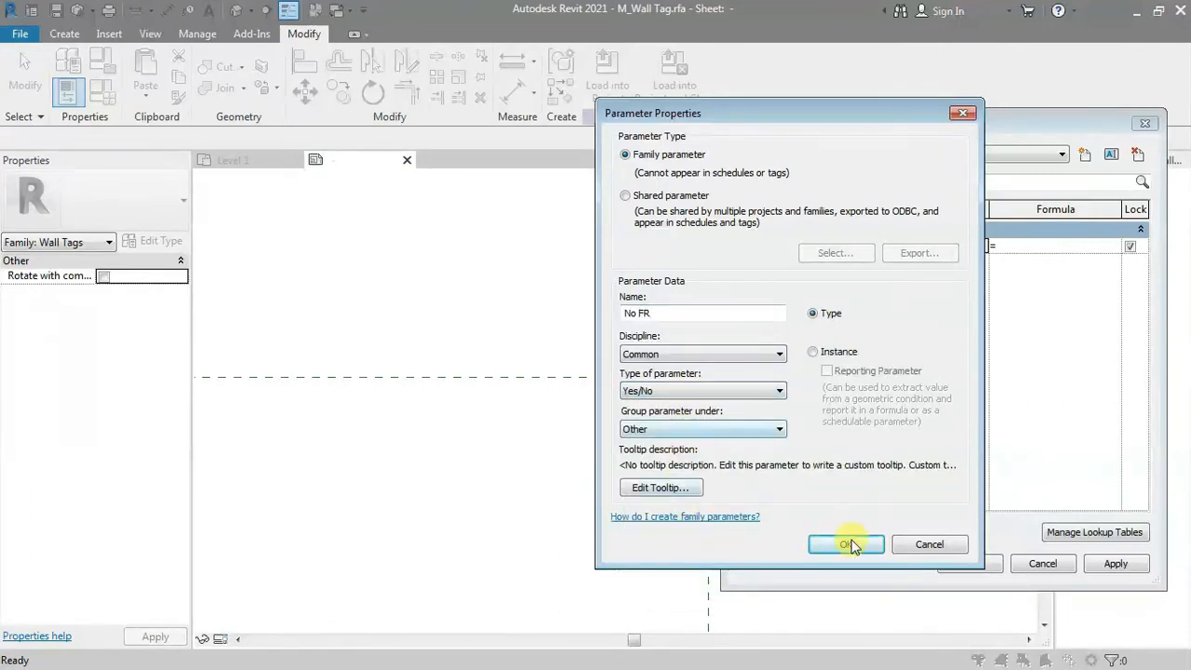
{"action": "left_click", "coordinate": [847, 544]}
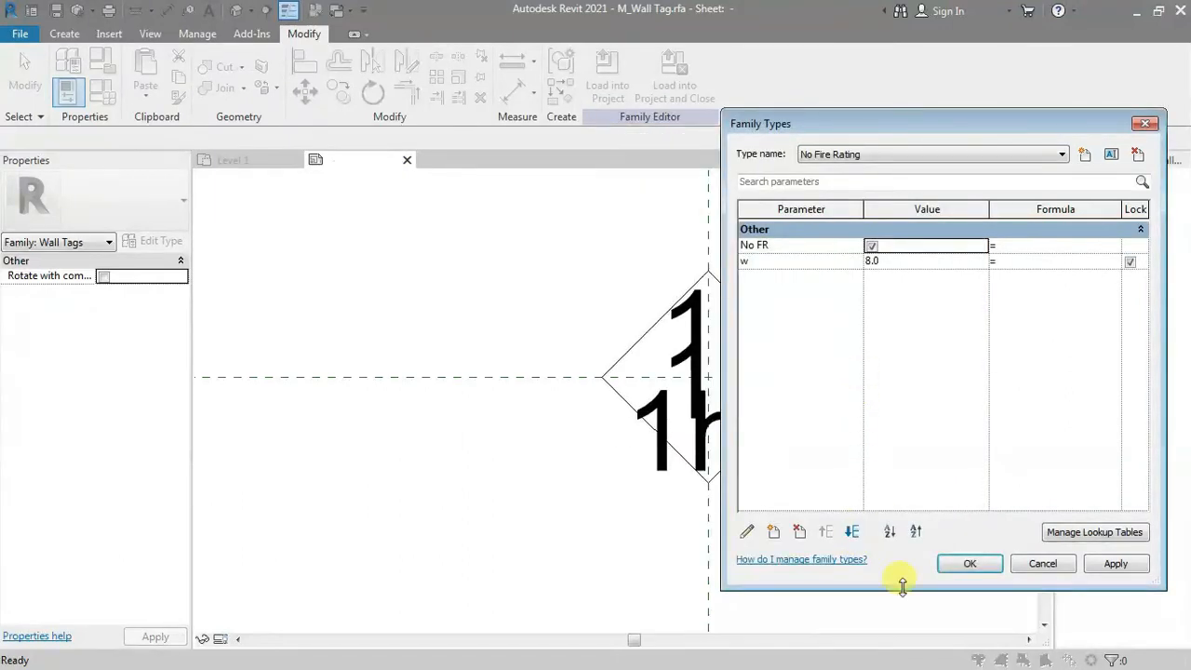
{"action": "left_click", "coordinate": [969, 565]}
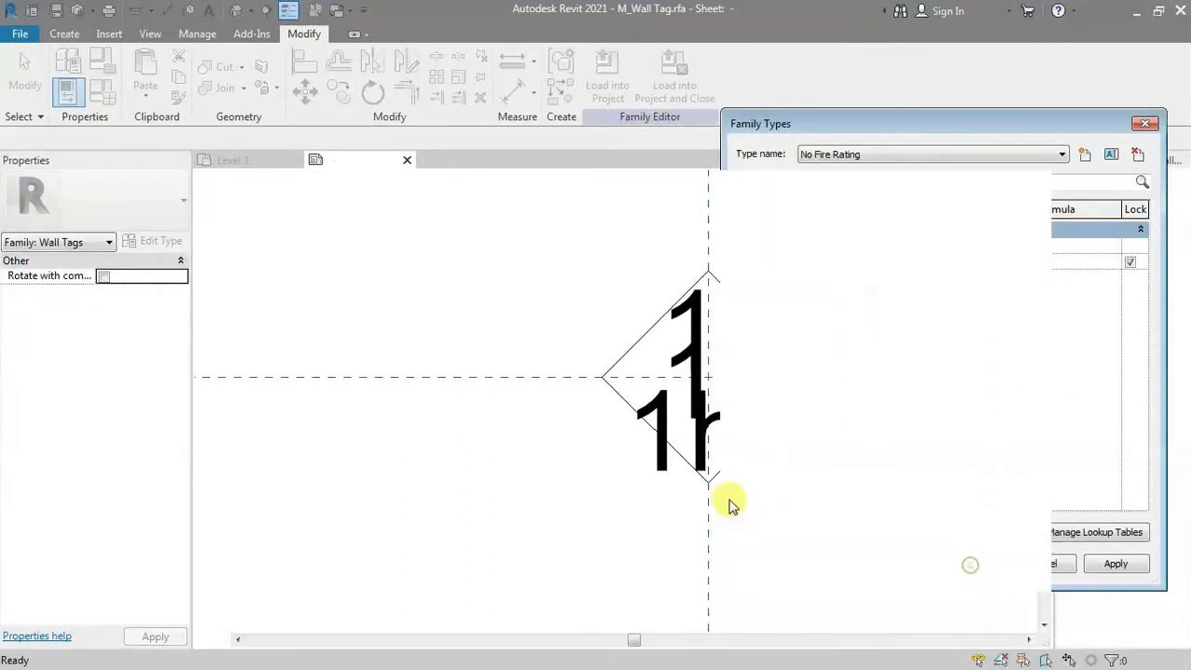
Step: Link the visibility of the 1hr label to a new Yes/No family parameter named Show FR
{"action": "left_click", "coordinate": [663, 475]}
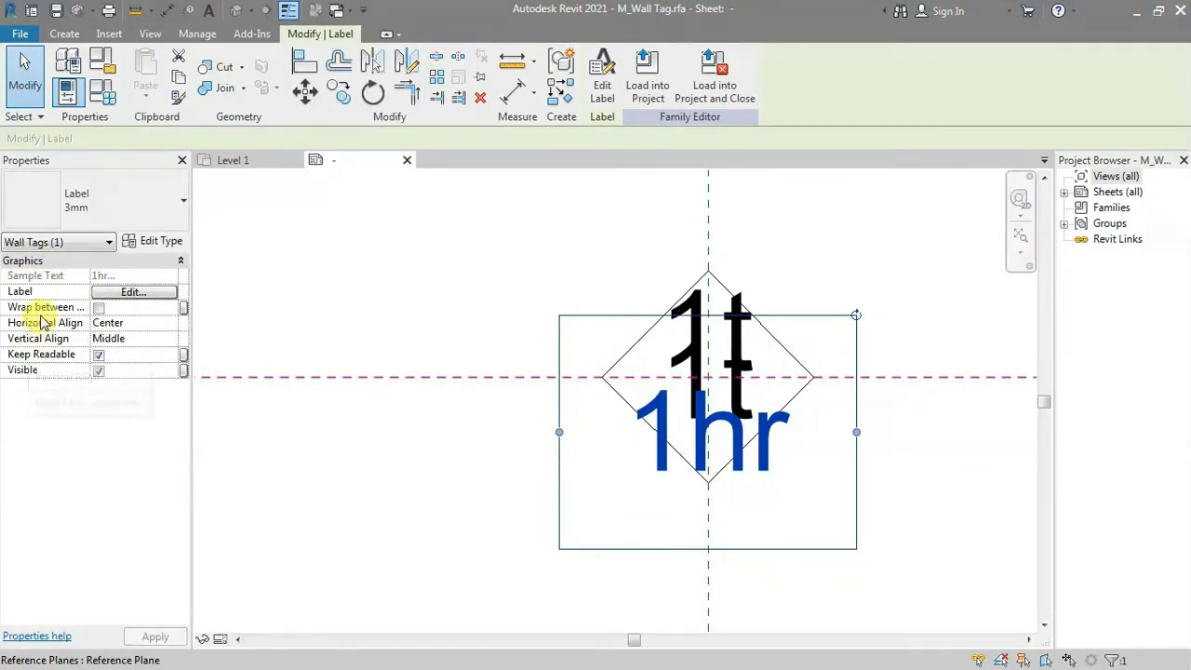
{"action": "left_click", "coordinate": [184, 372]}
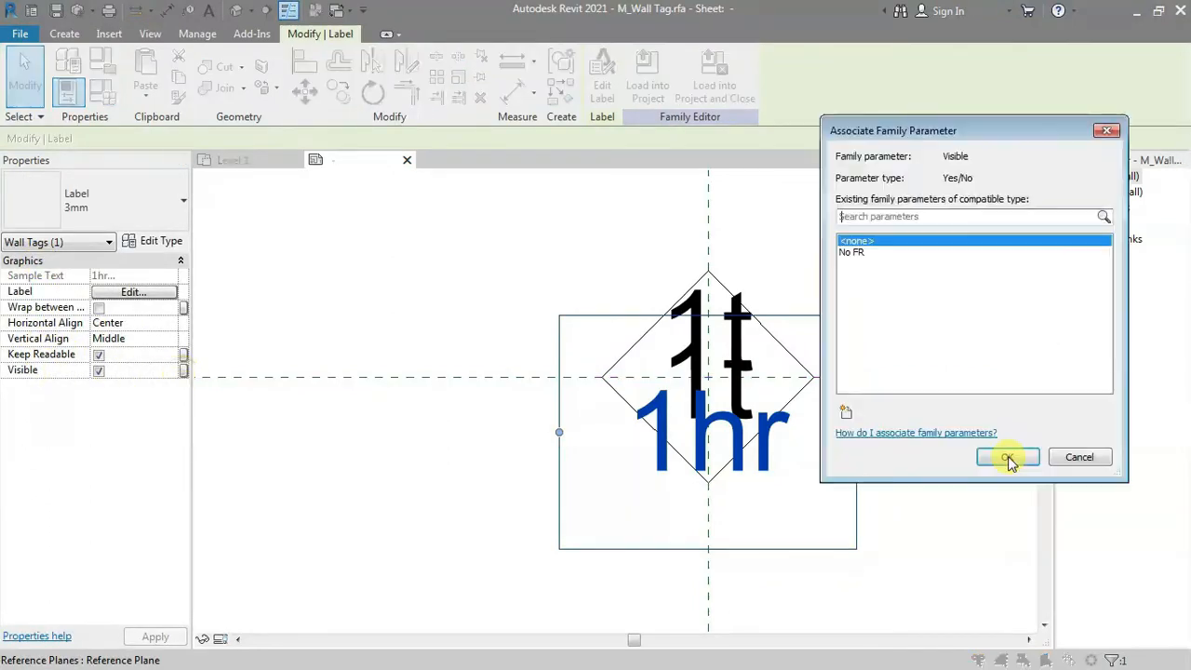
{"action": "left_click", "coordinate": [845, 414]}
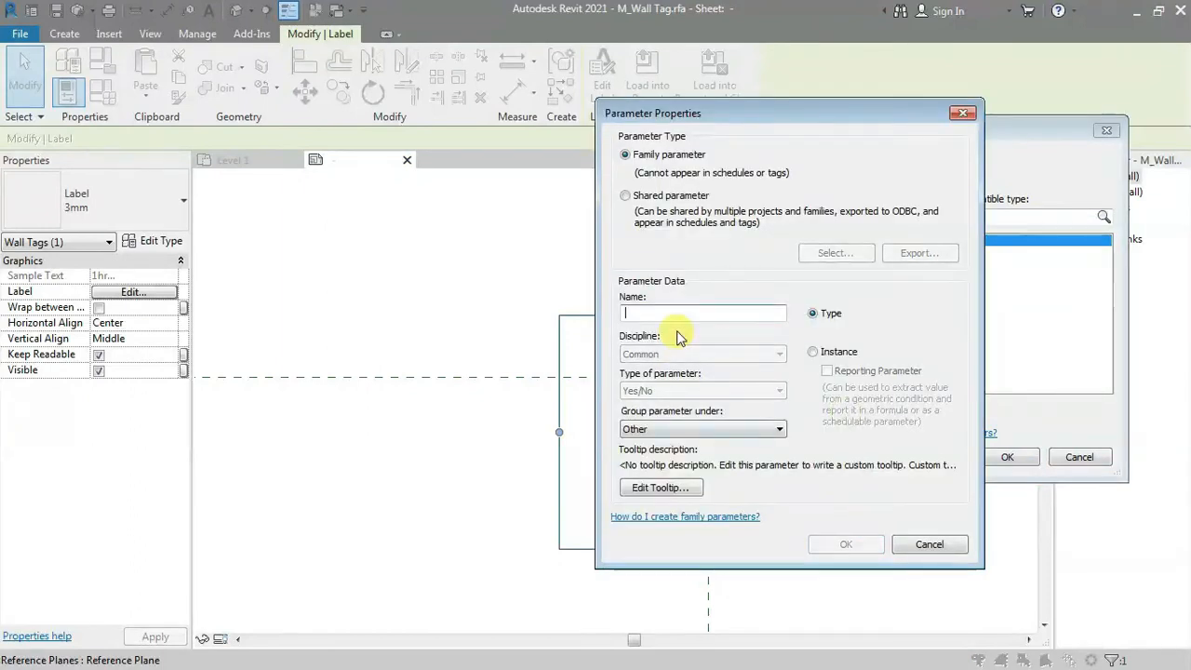
{"action": "type", "text": "Show FR"}
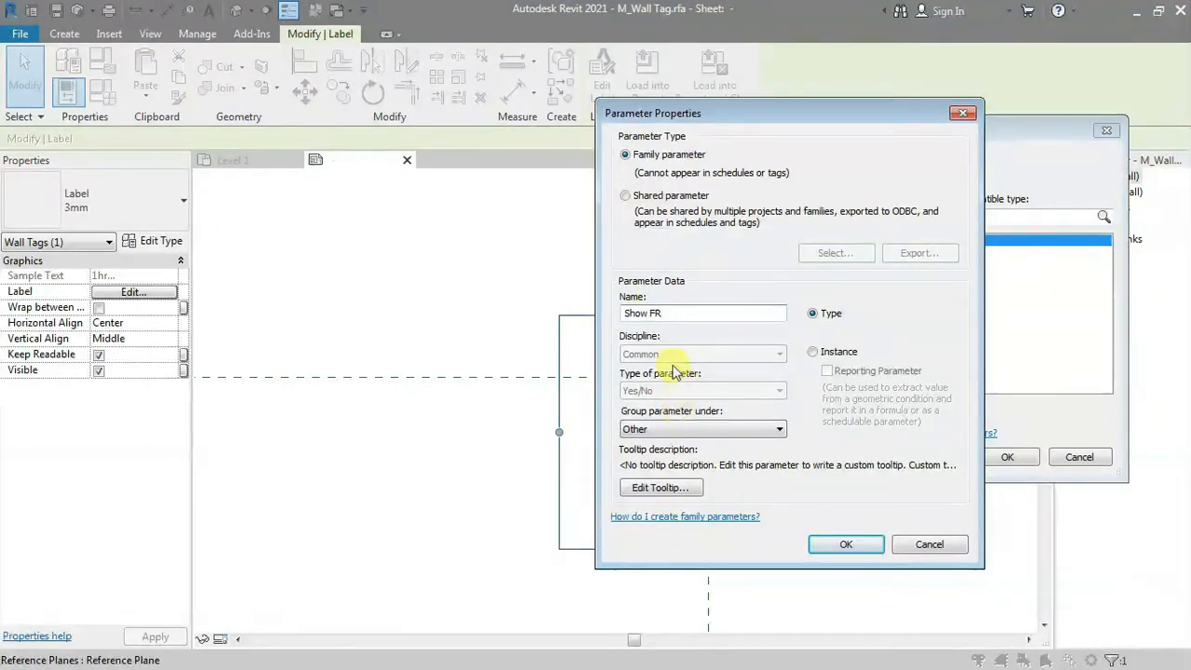
{"action": "left_click", "coordinate": [848, 545]}
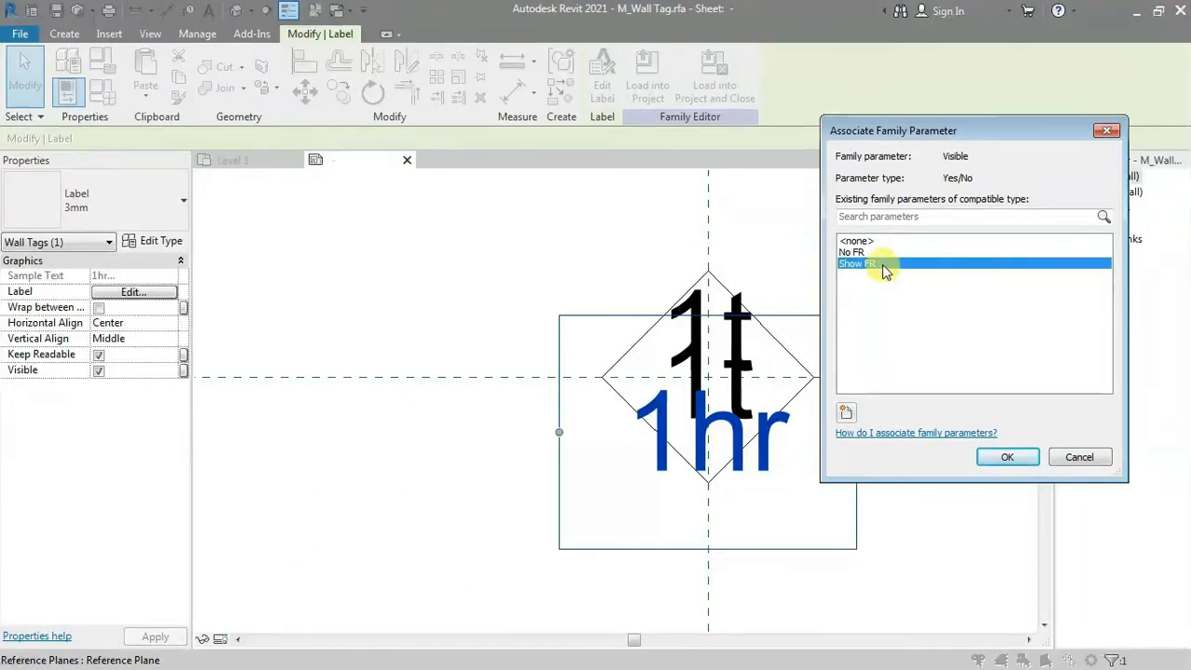
{"action": "left_click", "coordinate": [1007, 457]}
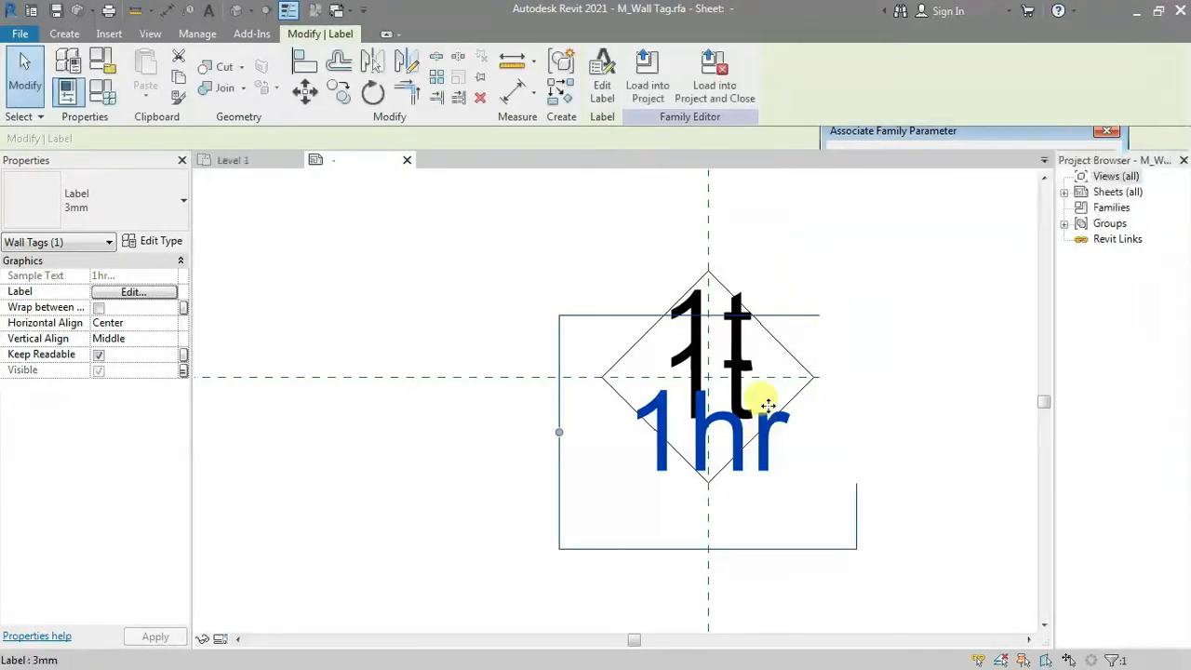
{"action": "left_click", "coordinate": [912, 499]}
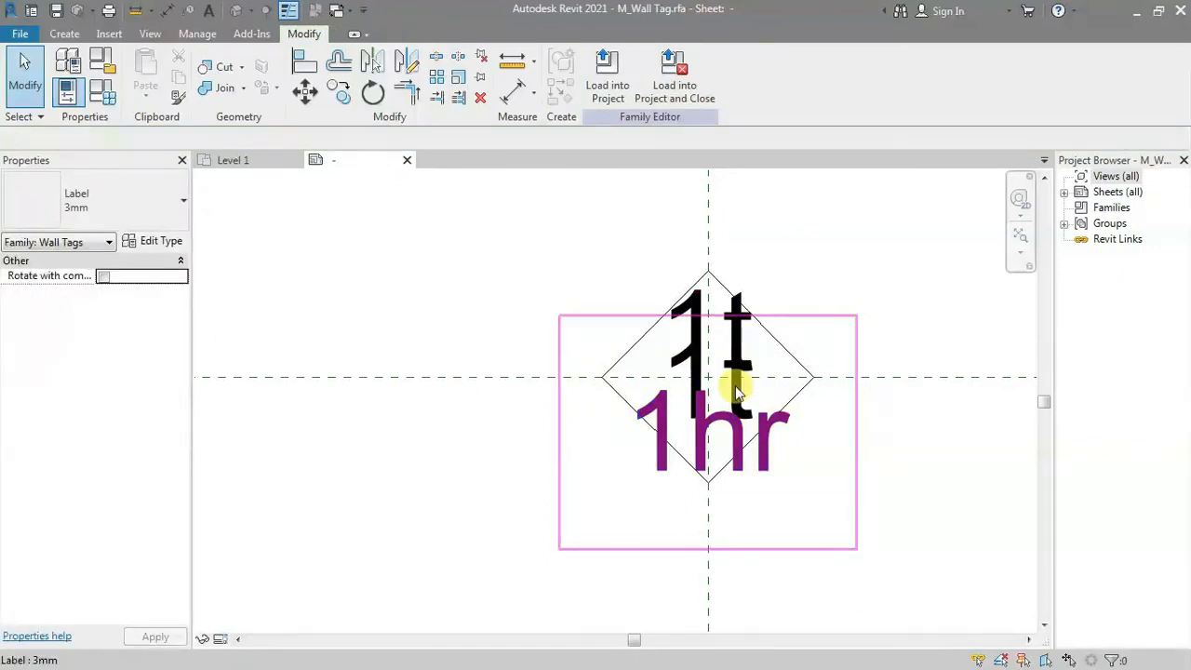
Step: Associate the visibility of the uppermost 1t label with the Show FR parameter
{"action": "left_click", "coordinate": [748, 301]}
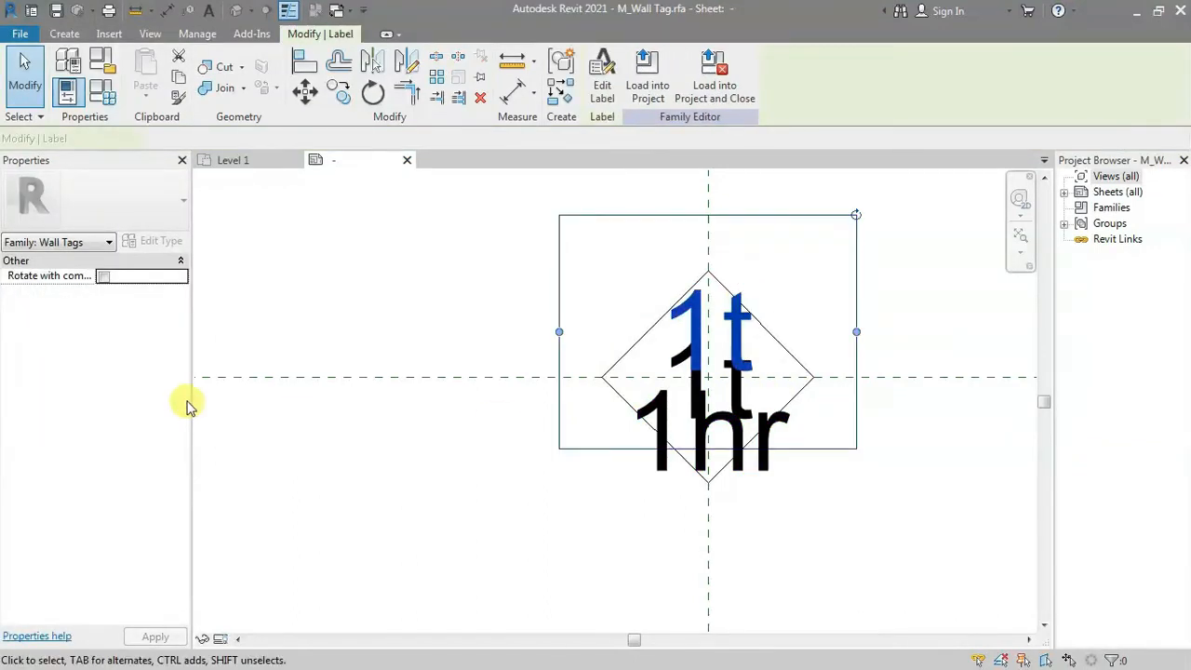
{"action": "left_click", "coordinate": [183, 370]}
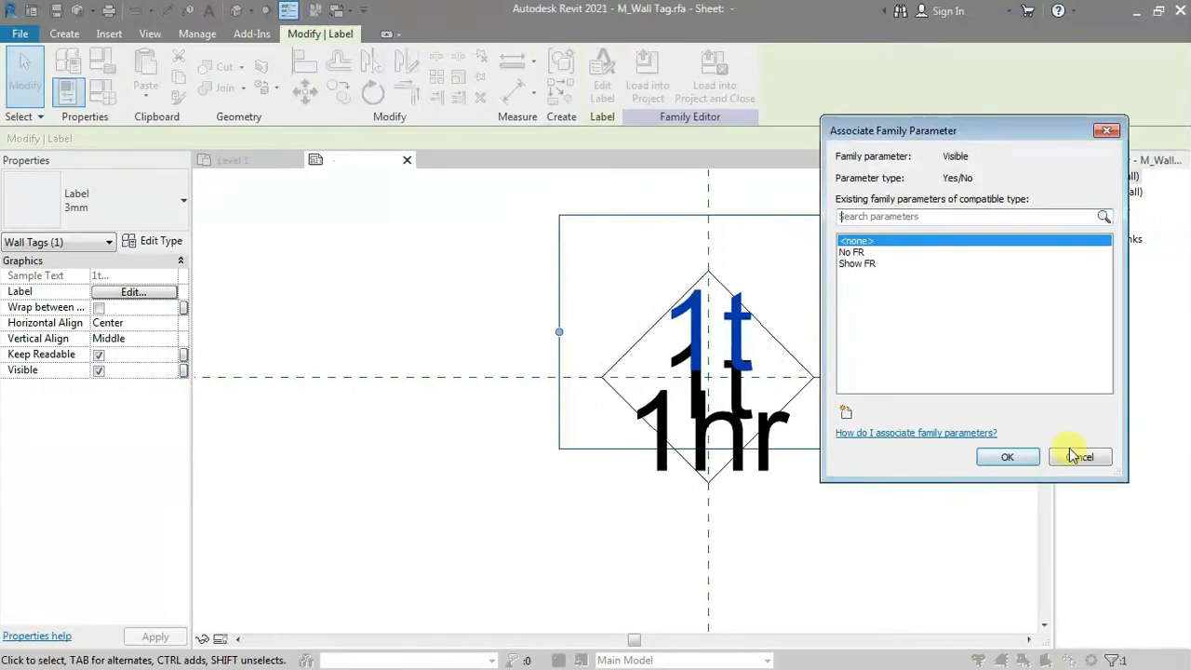
{"action": "left_click", "coordinate": [863, 264]}
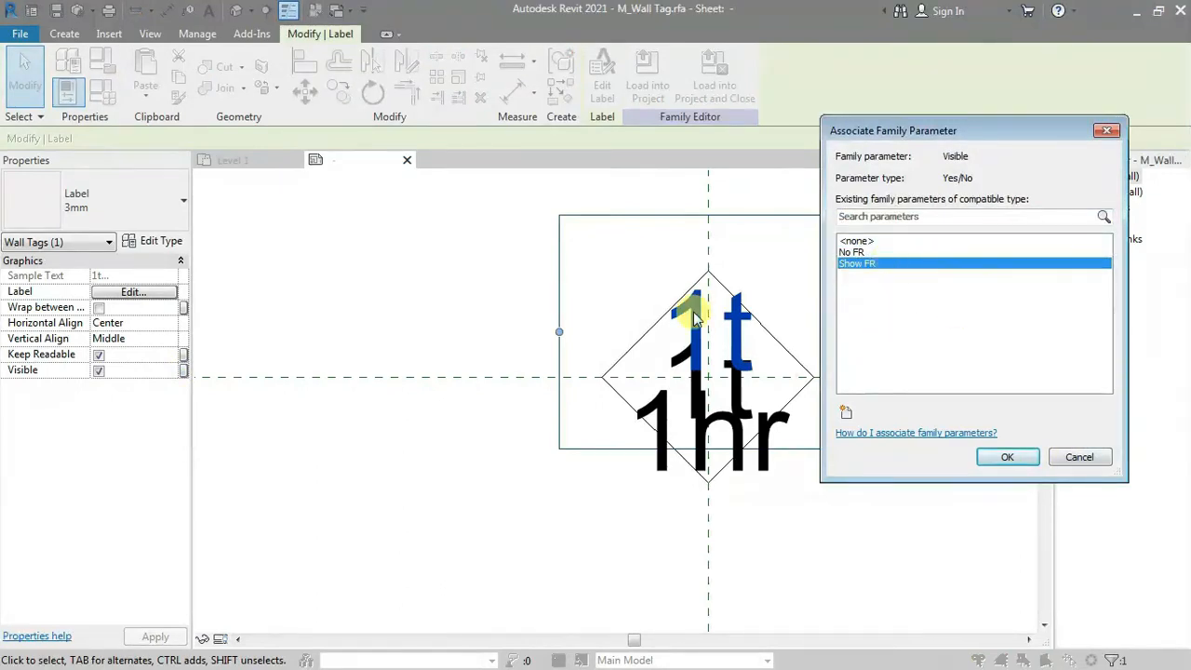
{"action": "left_click", "coordinate": [1008, 457]}
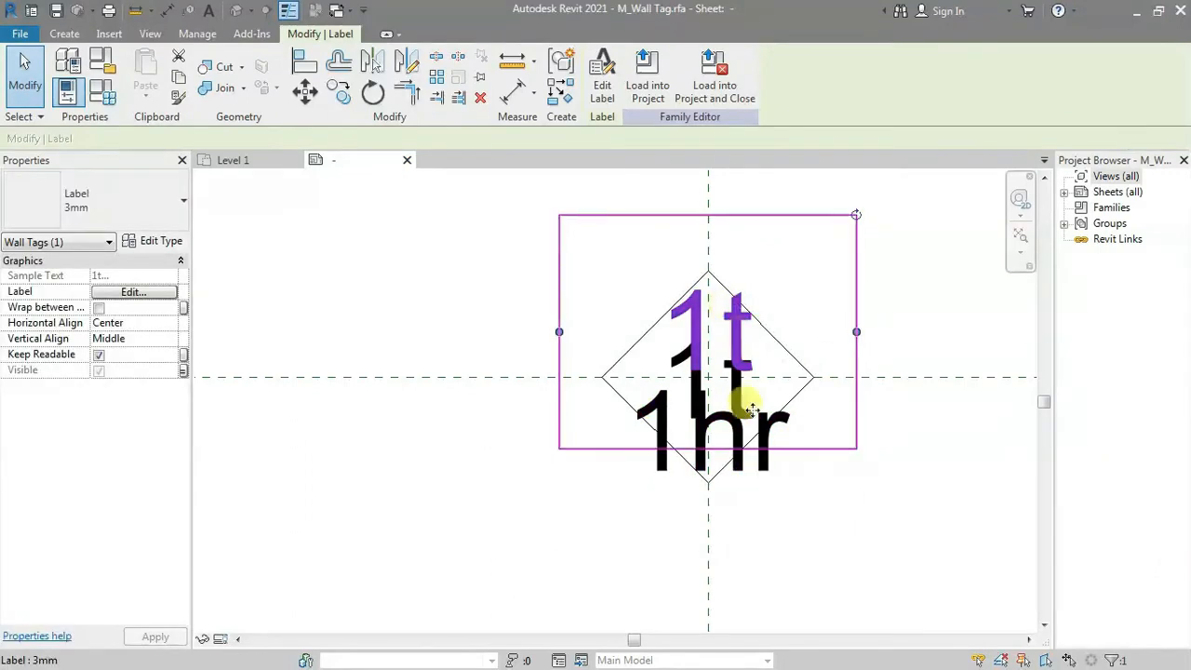
{"action": "left_click", "coordinate": [948, 521]}
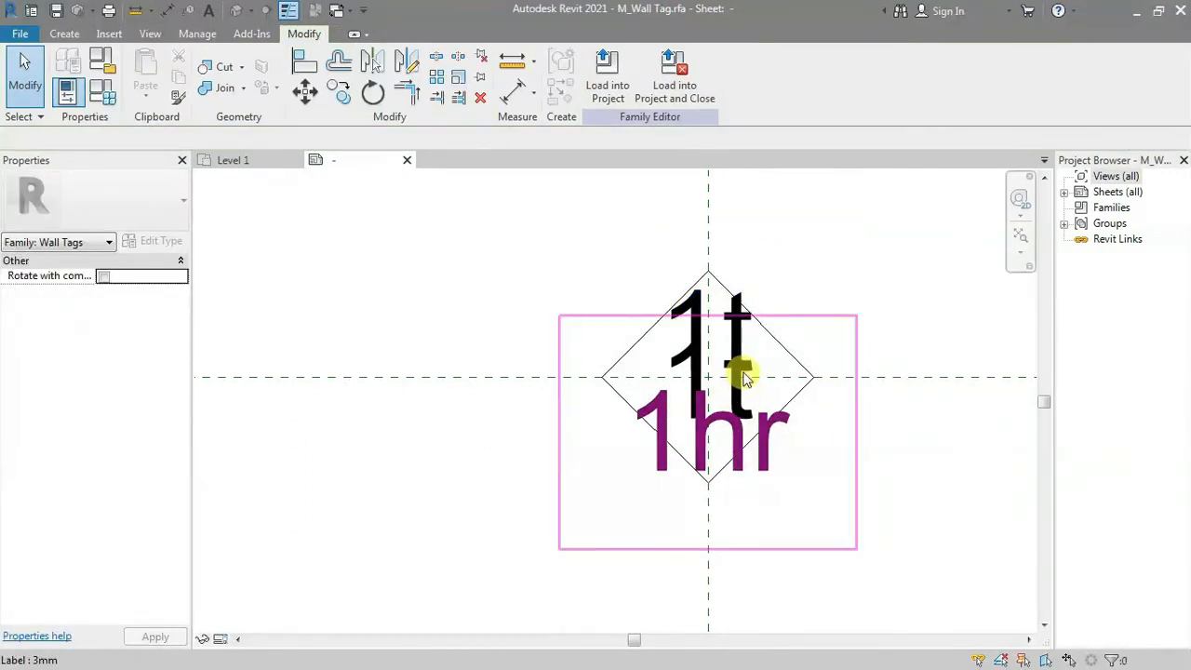
Step: Associate the visibility of the middle 1t label with the No FR parameter
{"action": "scroll", "coordinate": [741, 376], "scroll_direction": "up", "scroll_amount": 2}
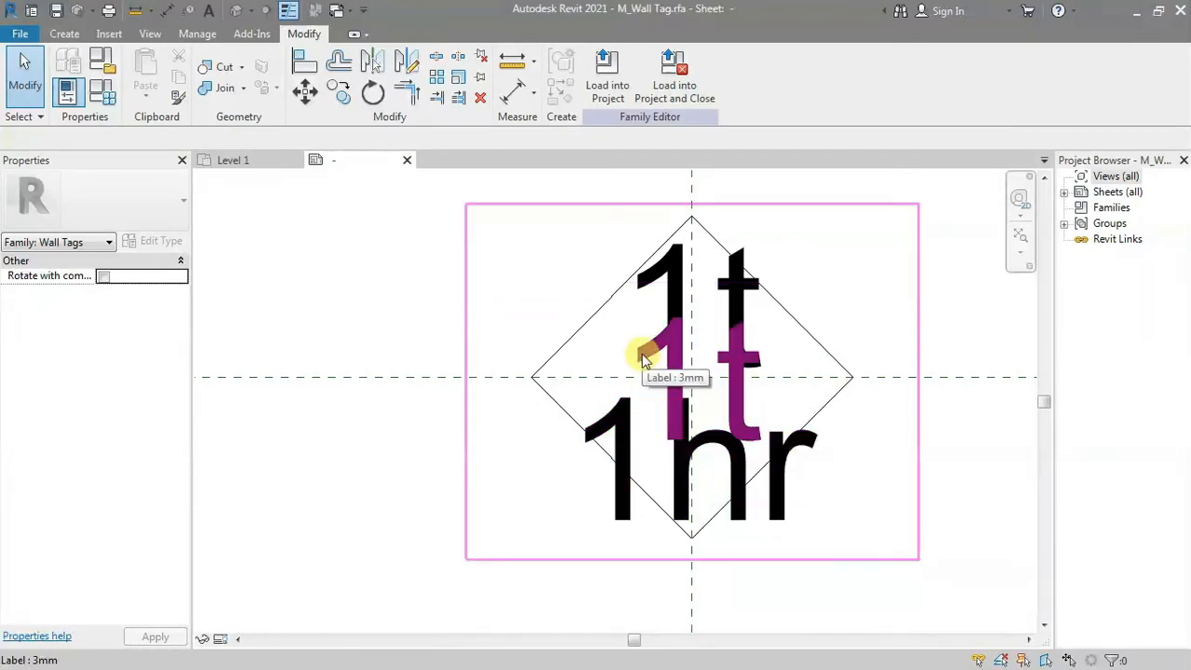
{"action": "left_click", "coordinate": [644, 359]}
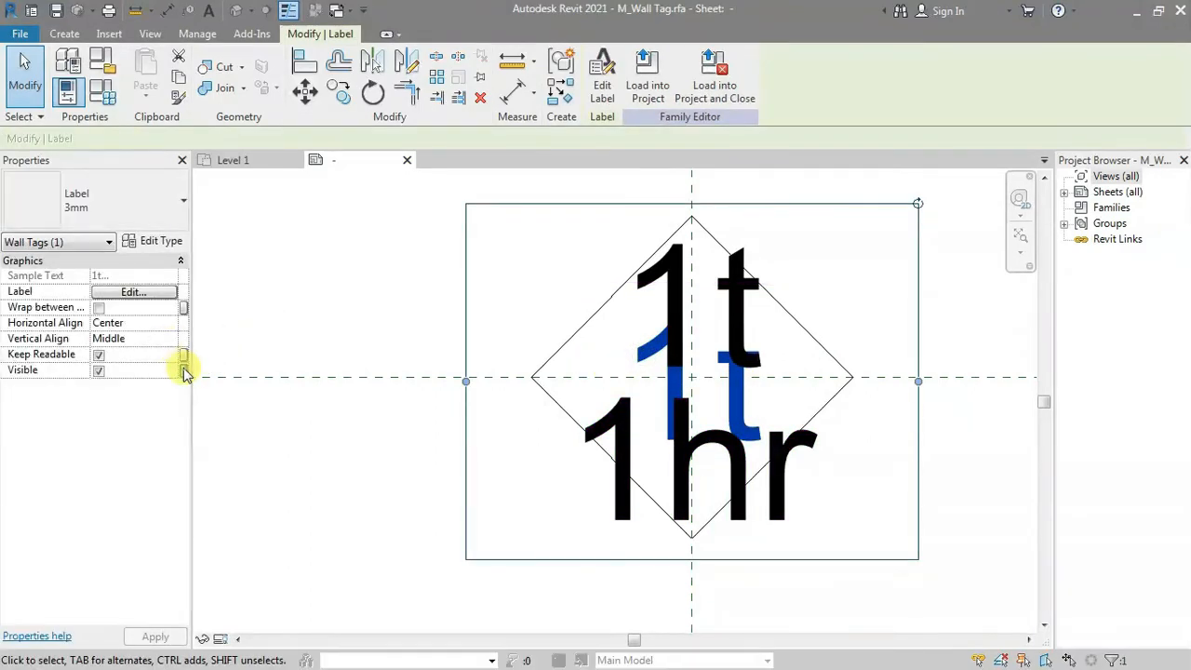
{"action": "left_click", "coordinate": [185, 372]}
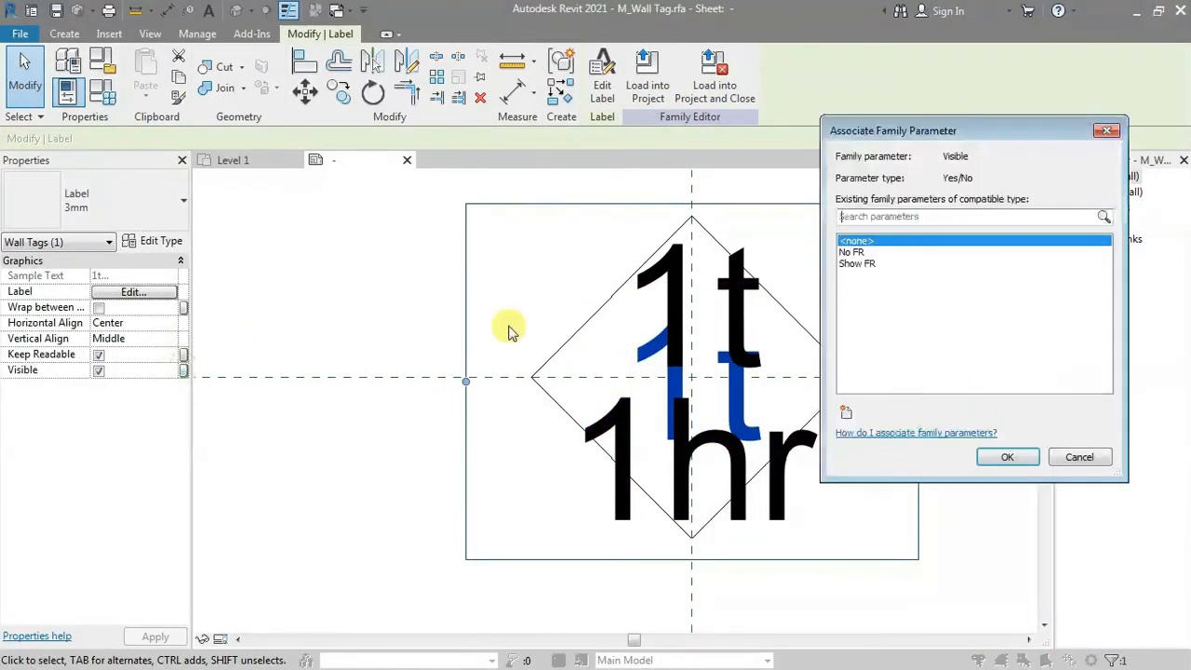
{"action": "left_click", "coordinate": [851, 252]}
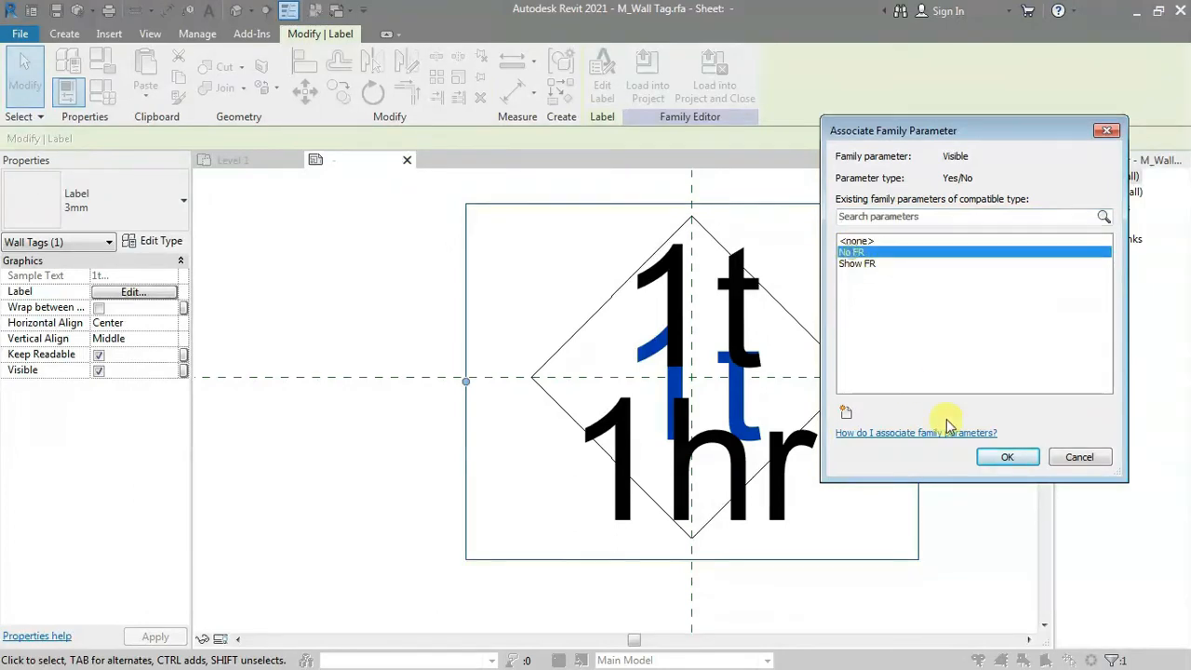
{"action": "left_click", "coordinate": [1009, 458]}
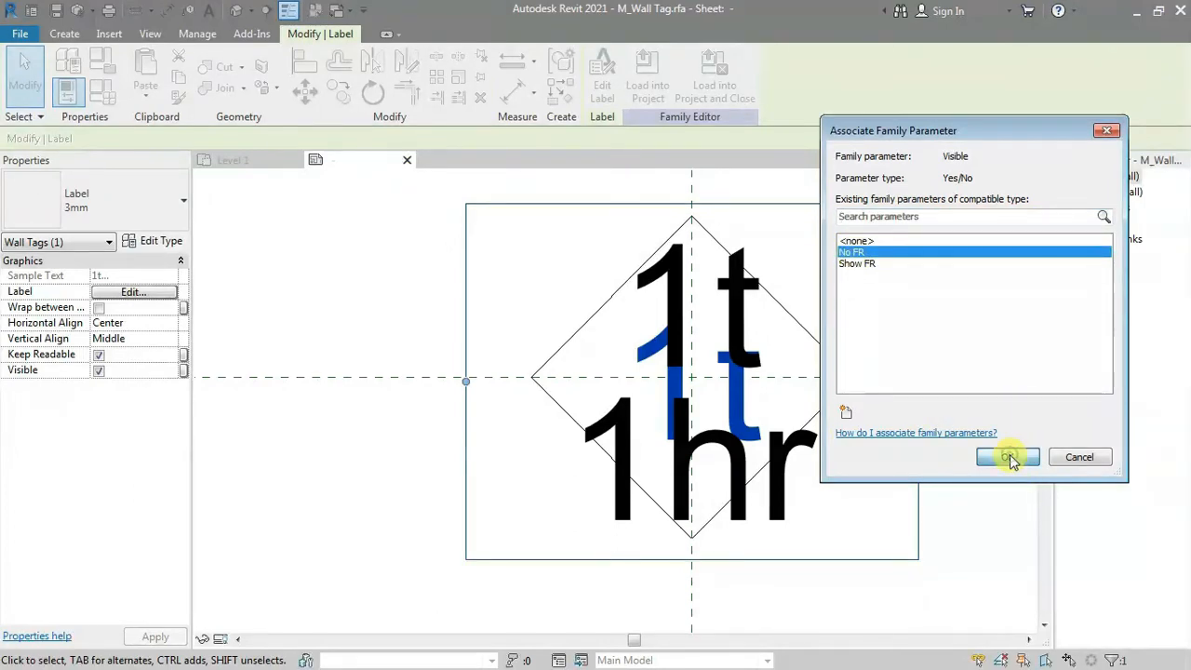
{"action": "scroll", "coordinate": [704, 381], "scroll_direction": "down", "scroll_amount": 3}
{"action": "left_click", "coordinate": [895, 319]}
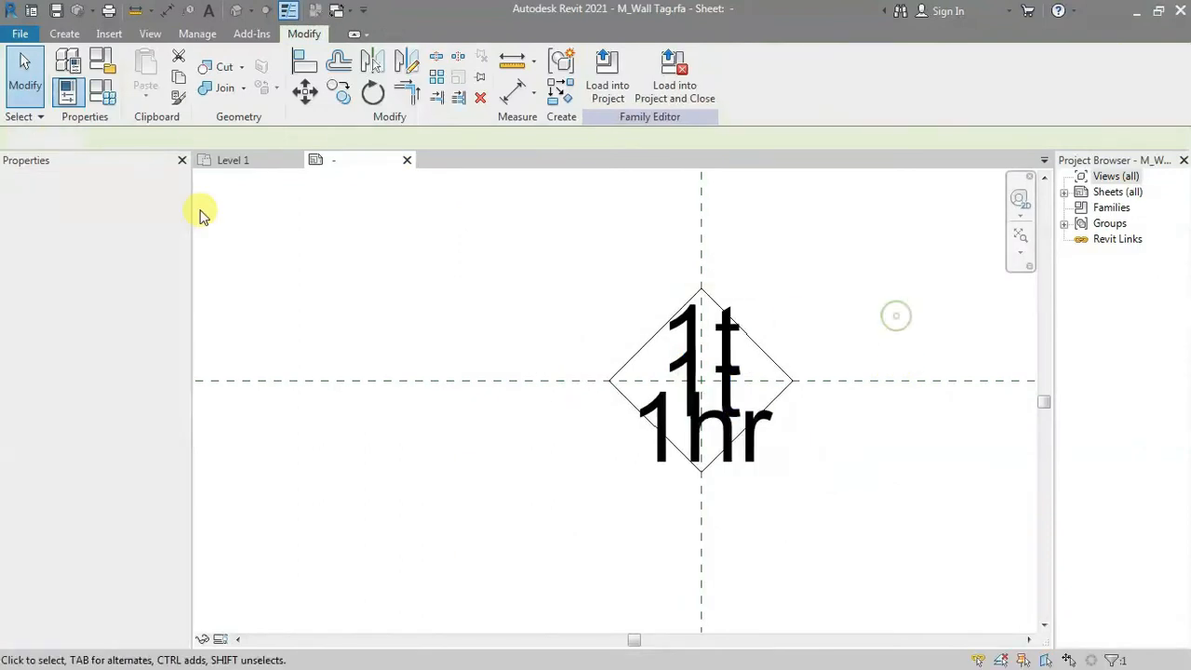
Step: Turn off the Show FR parameter for the No Fire Rating family type
{"action": "left_click", "coordinate": [103, 92]}
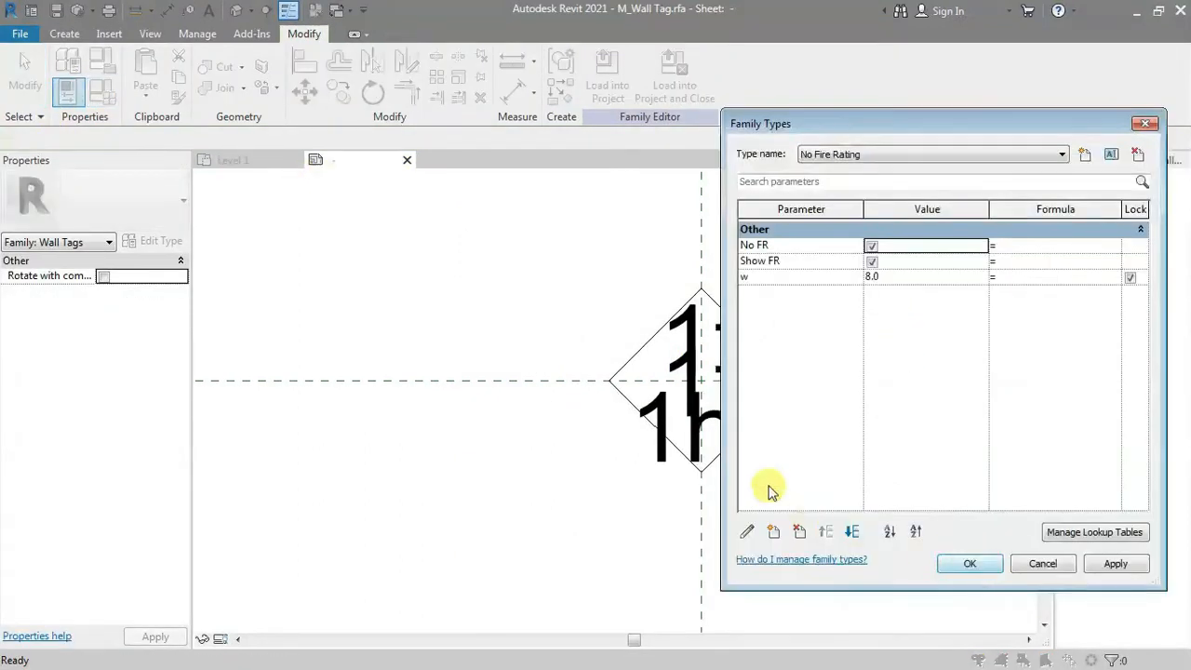
{"action": "left_click_drag", "start_coordinate": [846, 124], "coordinate": [815, 109]}
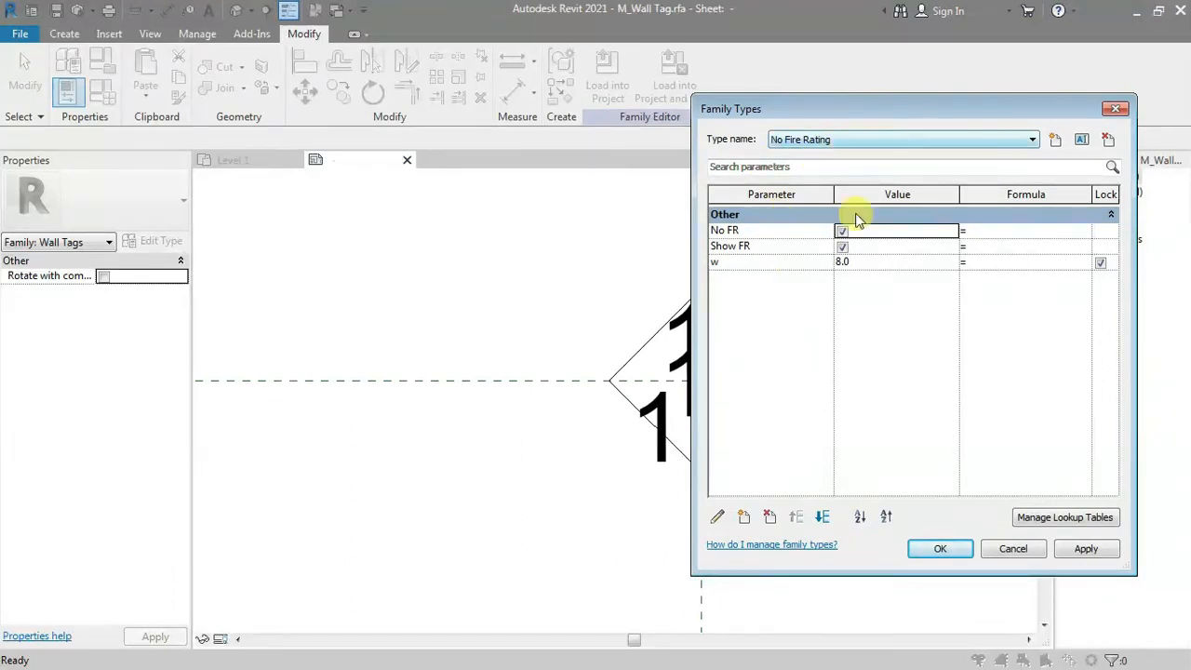
{"action": "left_click", "coordinate": [874, 140]}
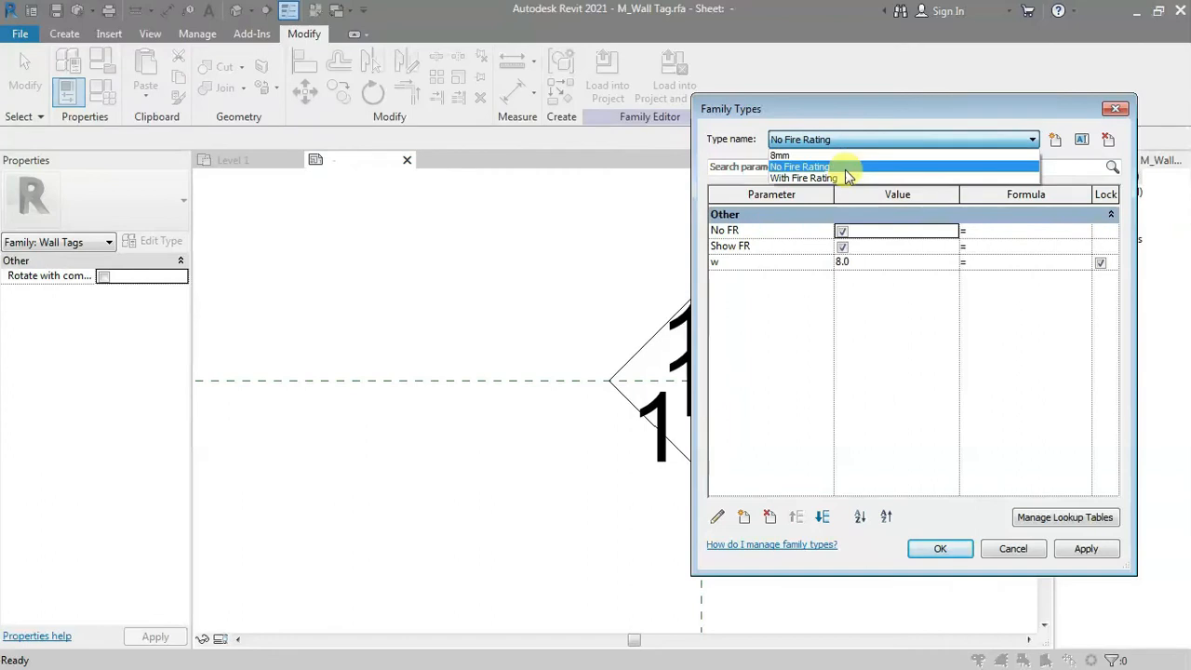
{"action": "left_click", "coordinate": [846, 169]}
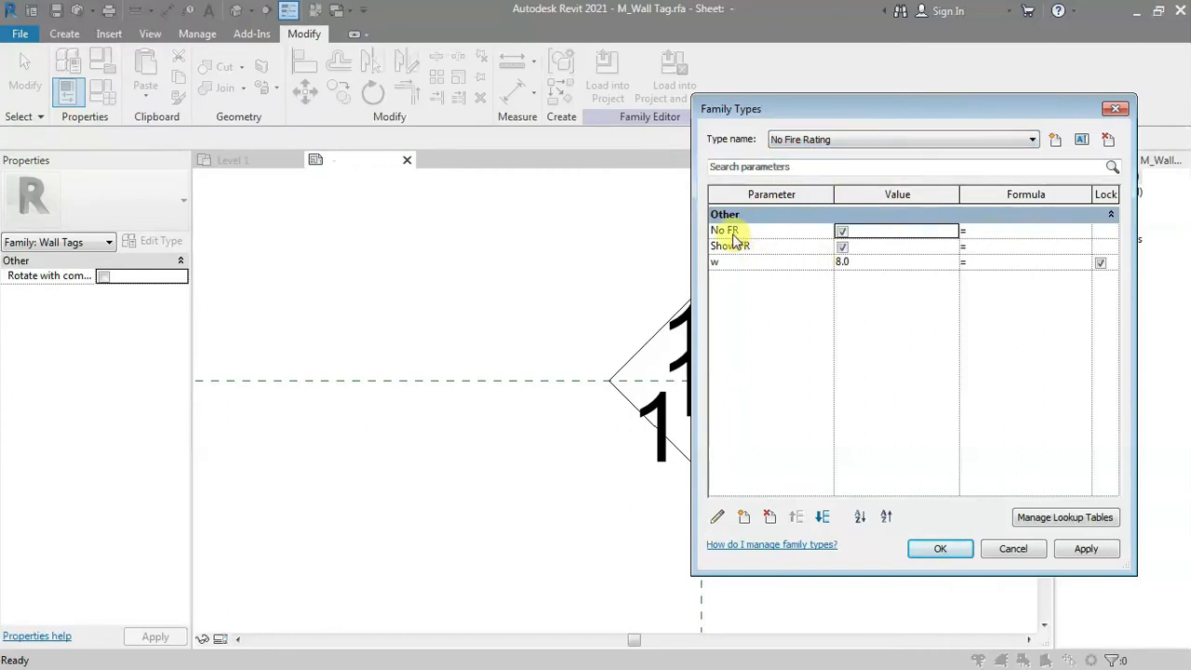
{"action": "left_click", "coordinate": [843, 249]}
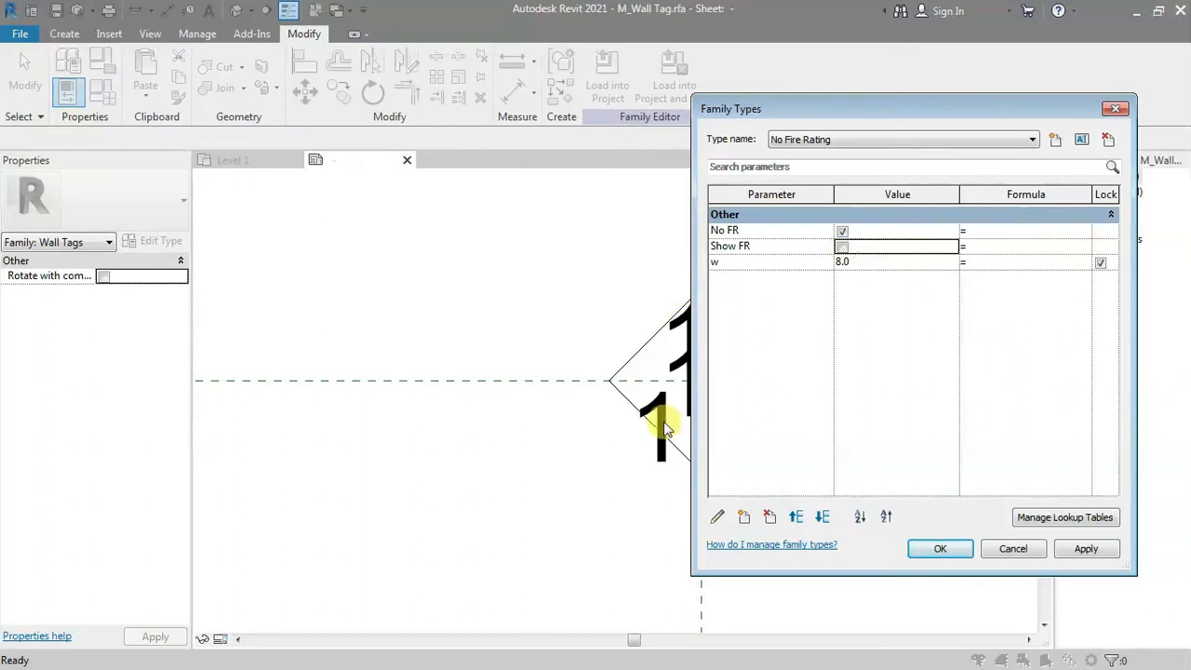
Step: Turn off the No FR parameter for the With Fire Rating family type and apply the family type changes
{"action": "left_click", "coordinate": [916, 139]}
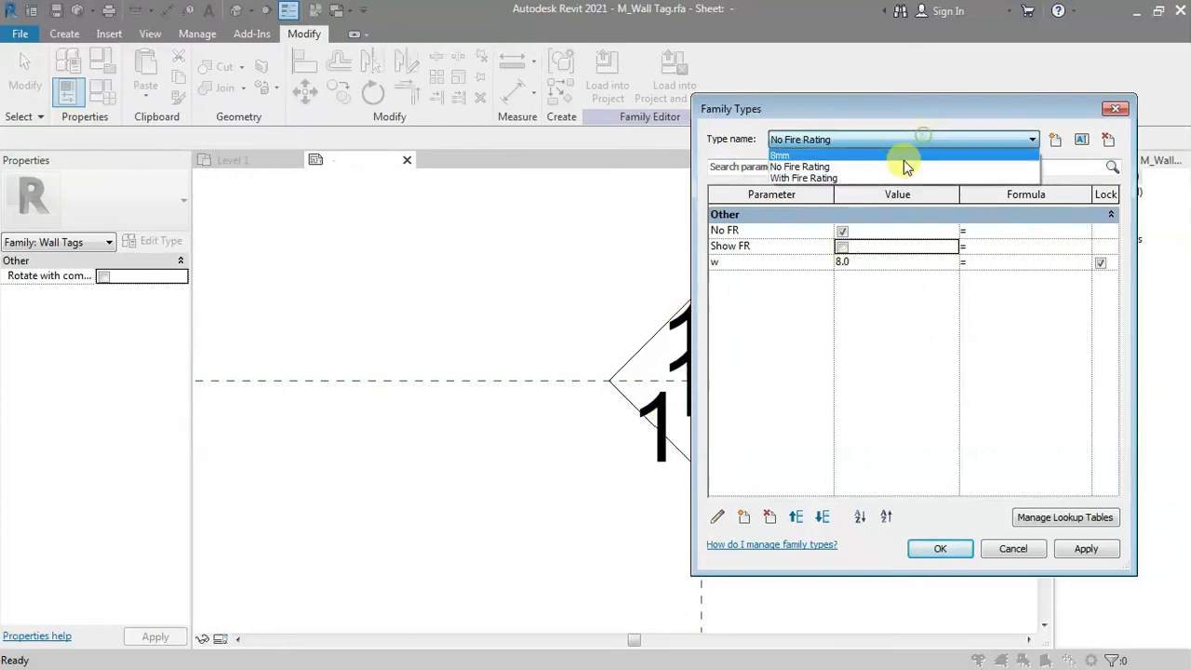
{"action": "left_click", "coordinate": [889, 178]}
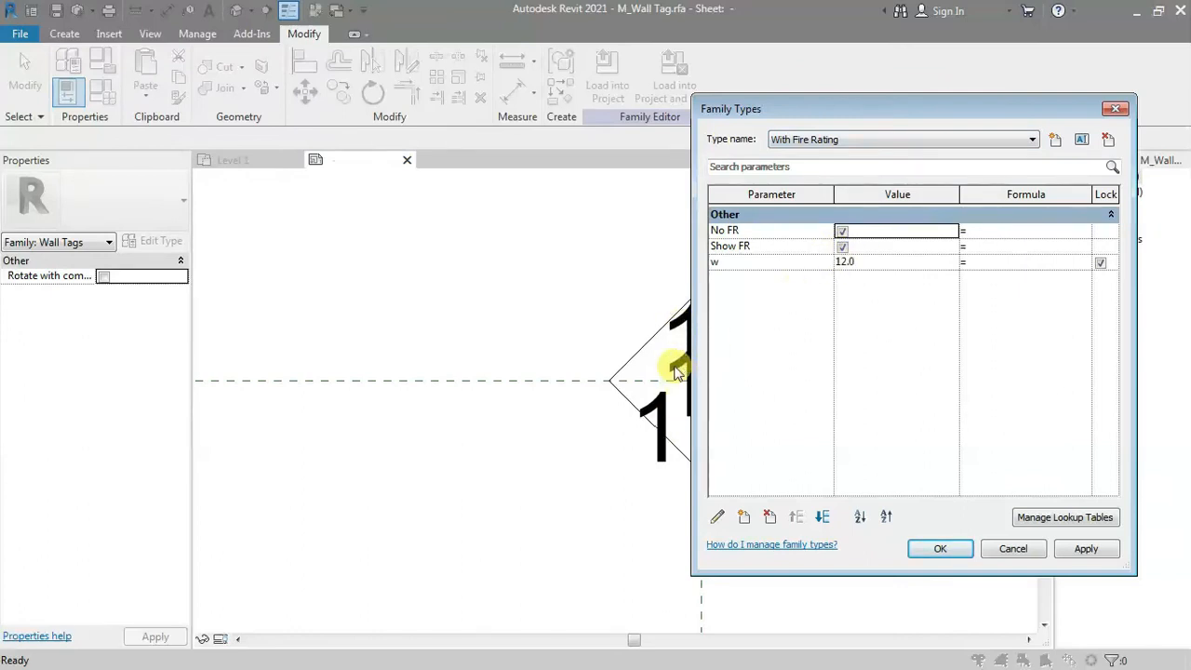
{"action": "left_click", "coordinate": [842, 231]}
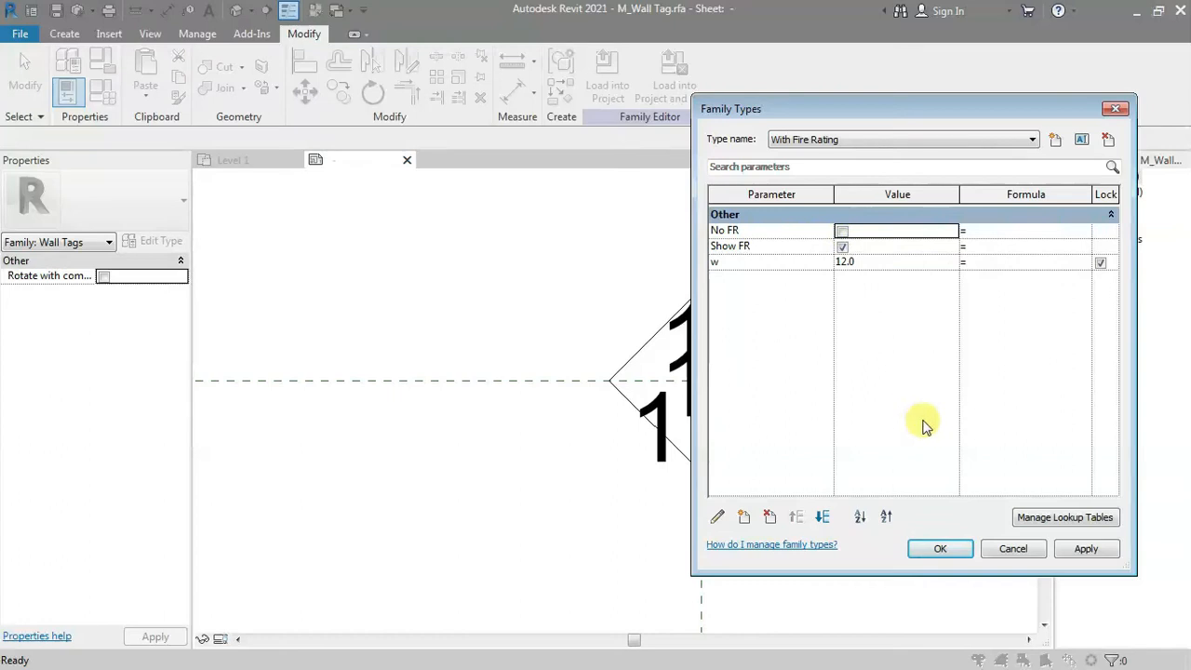
{"action": "left_click", "coordinate": [942, 549]}
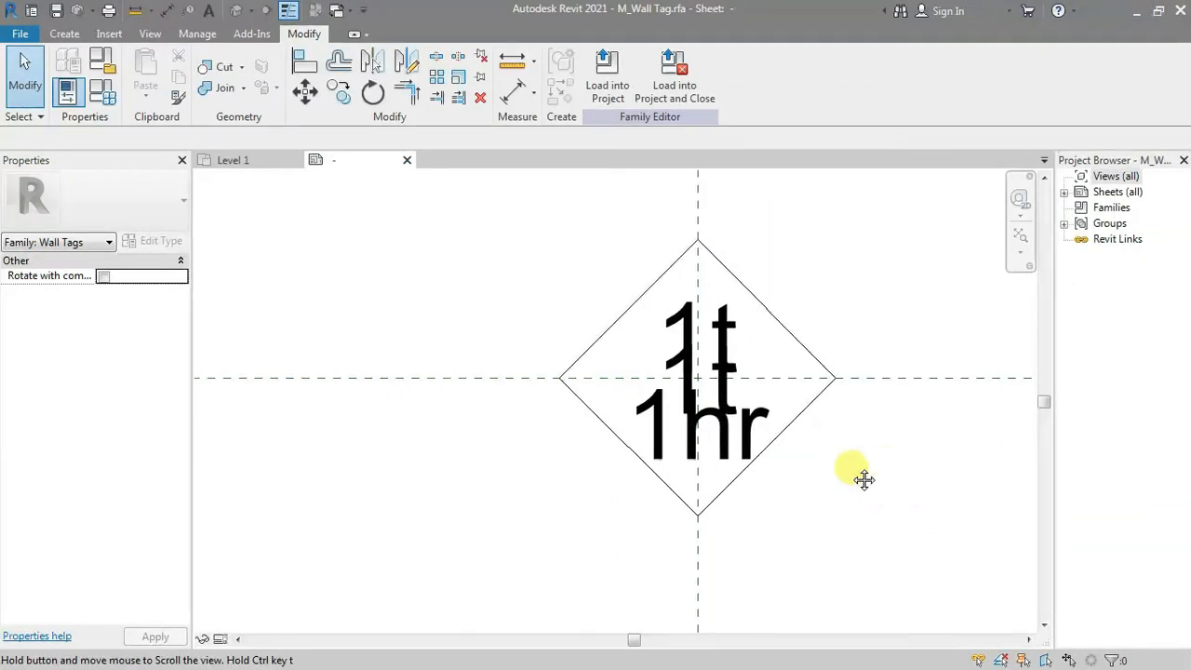
{"action": "middle_click_drag", "start_coordinate": [865, 479], "coordinate": [783, 475]}
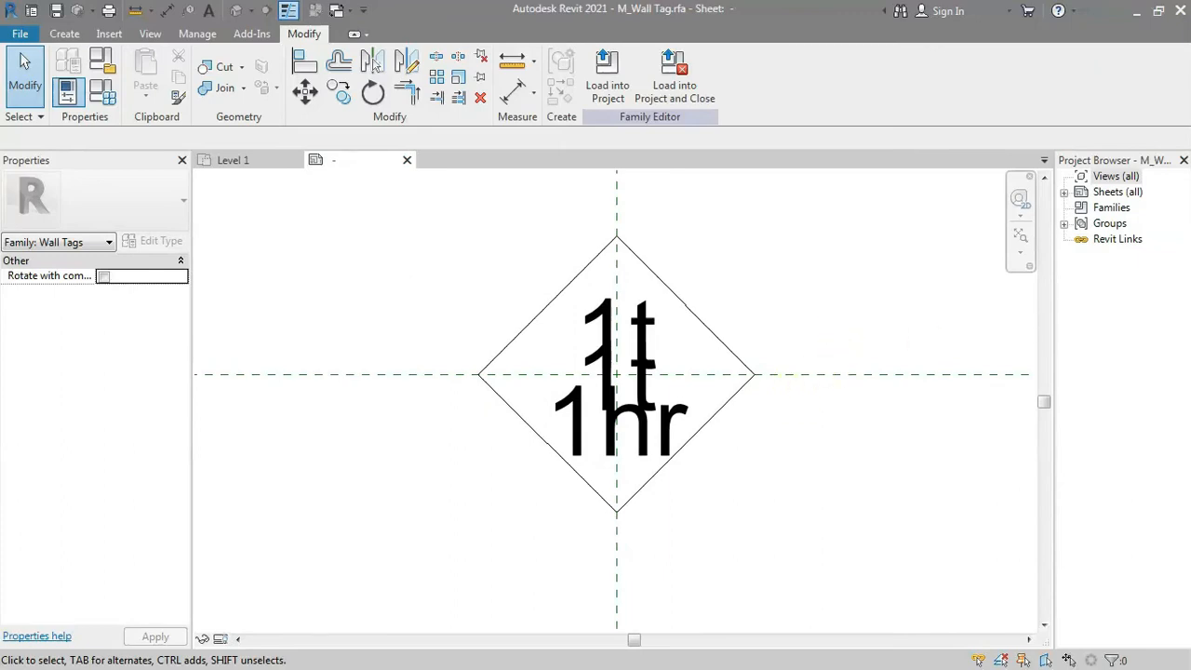
Step: Load the M_Wall Tag family into the project, overwriting the existing version
{"action": "left_click", "coordinate": [609, 79]}
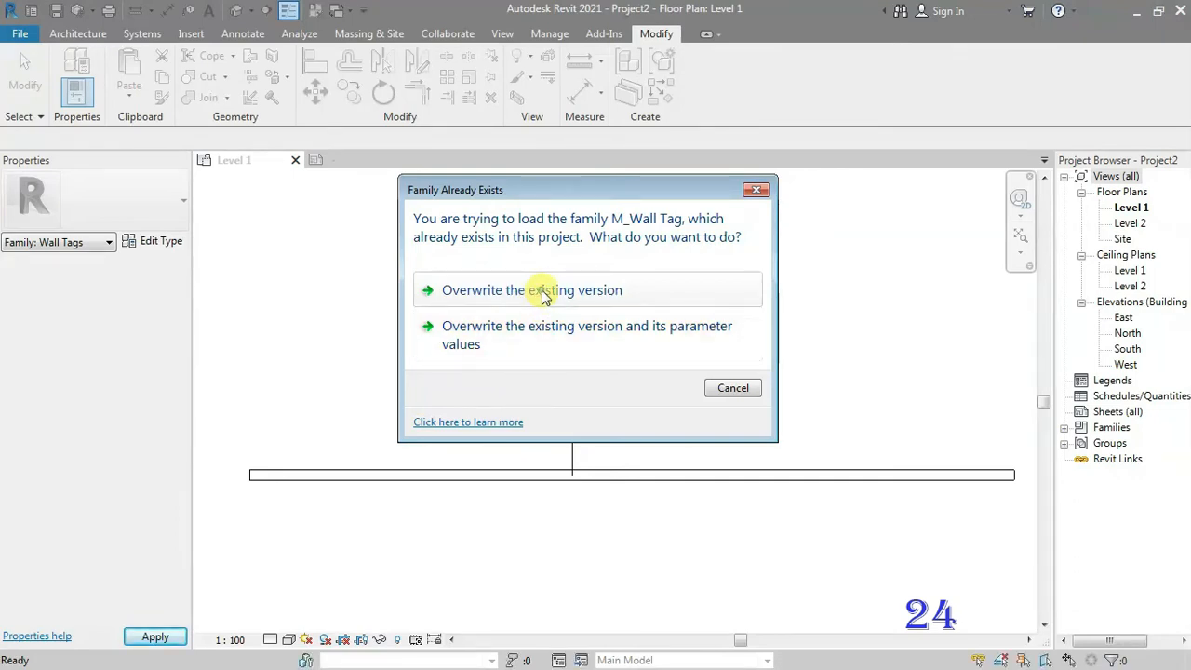
{"action": "left_click", "coordinate": [541, 290]}
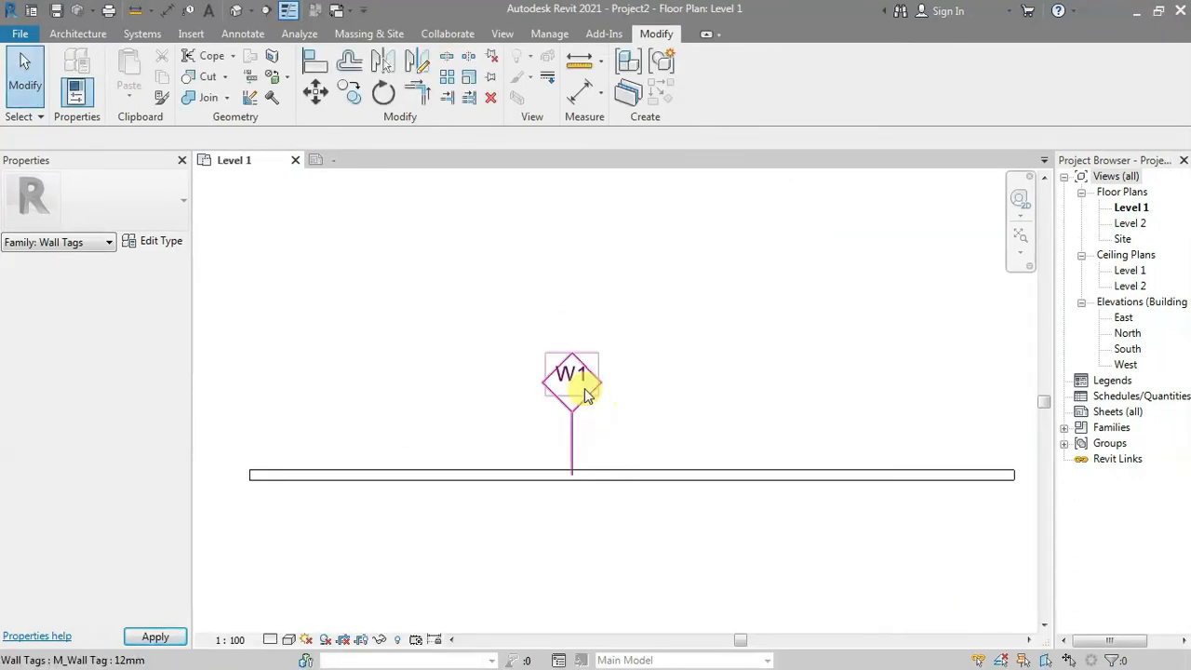
Step: Switch the W1 wall tag's type to No Fire Rating, and finally to With Fire Rating
{"action": "left_click", "coordinate": [585, 390]}
{"action": "scroll", "coordinate": [540, 439], "scroll_direction": "up", "scroll_amount": 3}
{"action": "scroll", "coordinate": [568, 419], "scroll_direction": "up", "scroll_amount": 1}
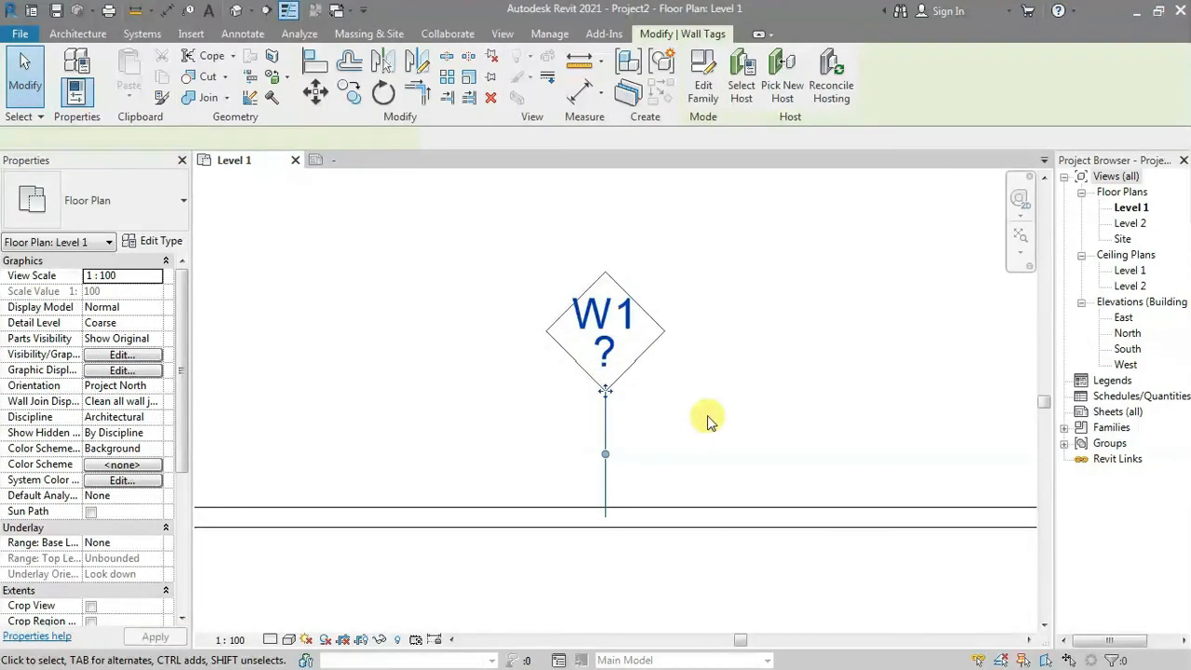
{"action": "scroll", "coordinate": [665, 387], "scroll_direction": "up", "scroll_amount": 1}
{"action": "left_click", "coordinate": [776, 417]}
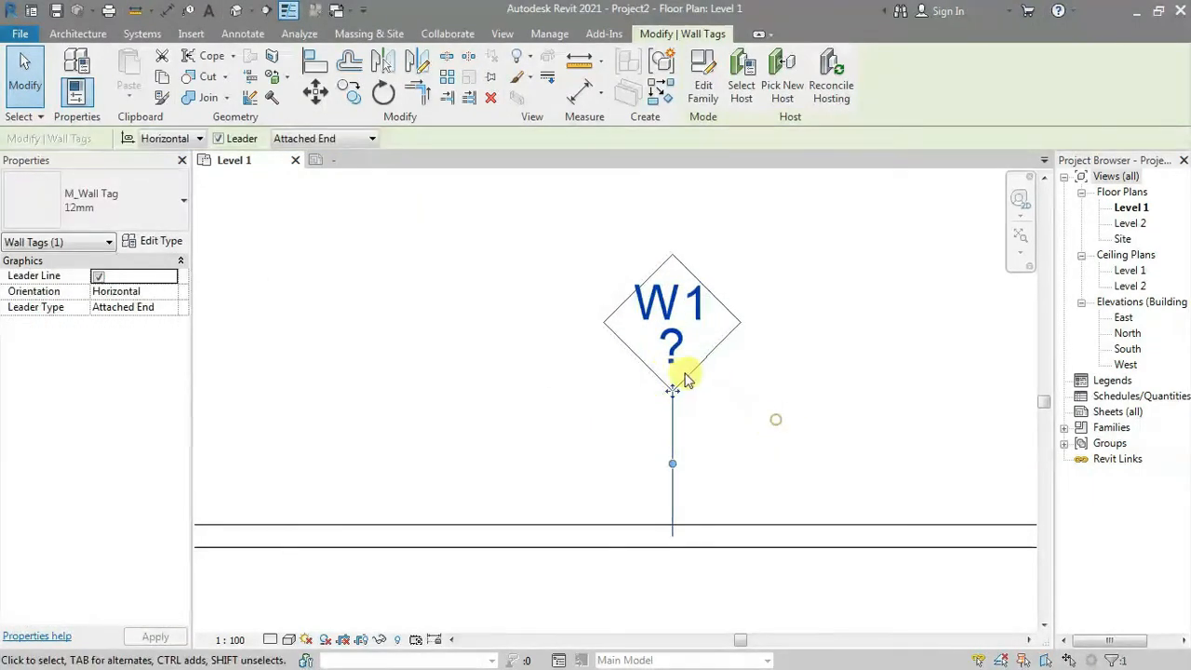
{"action": "left_click", "coordinate": [735, 451]}
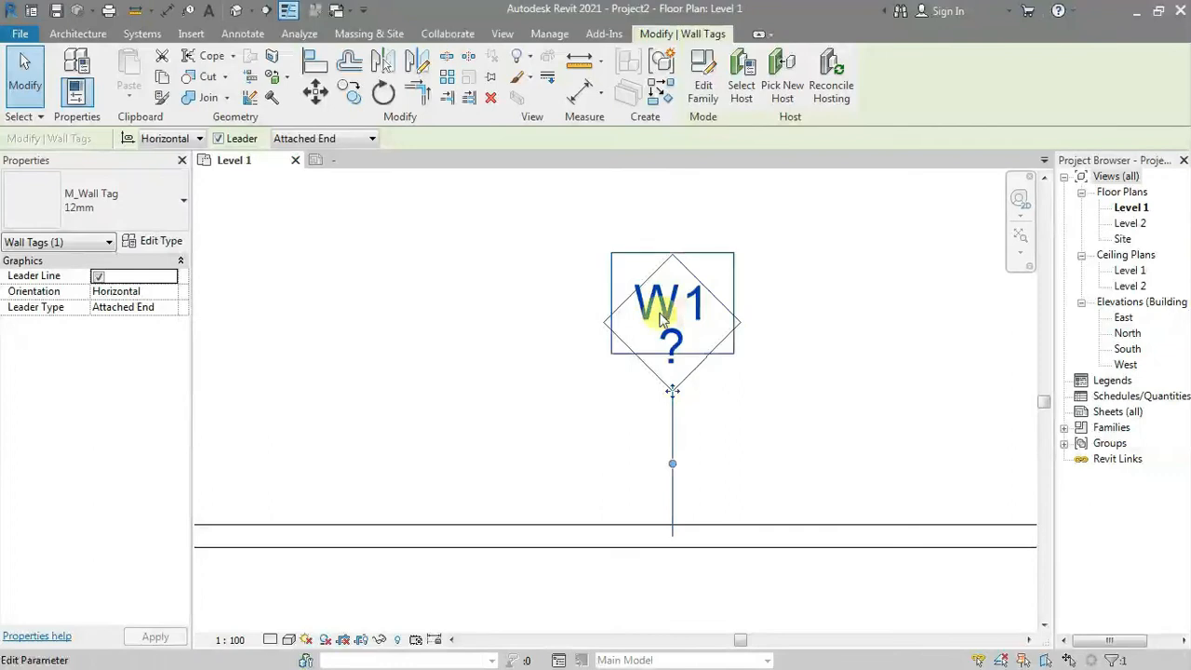
{"action": "left_click", "coordinate": [144, 214]}
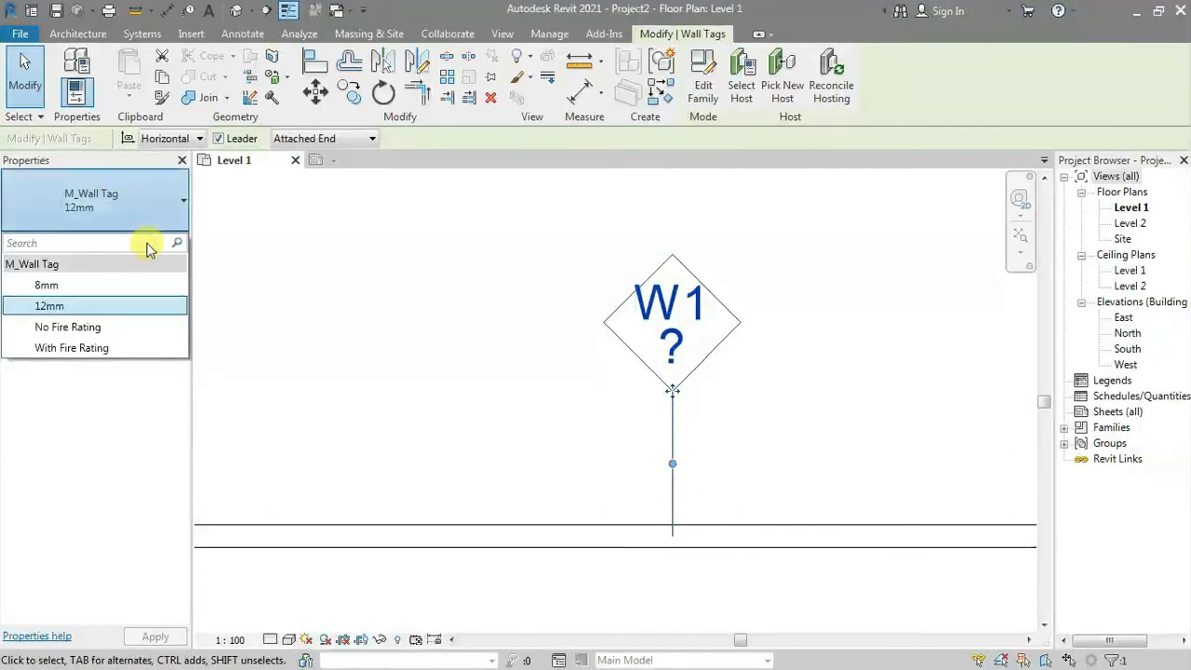
{"action": "left_click", "coordinate": [100, 326]}
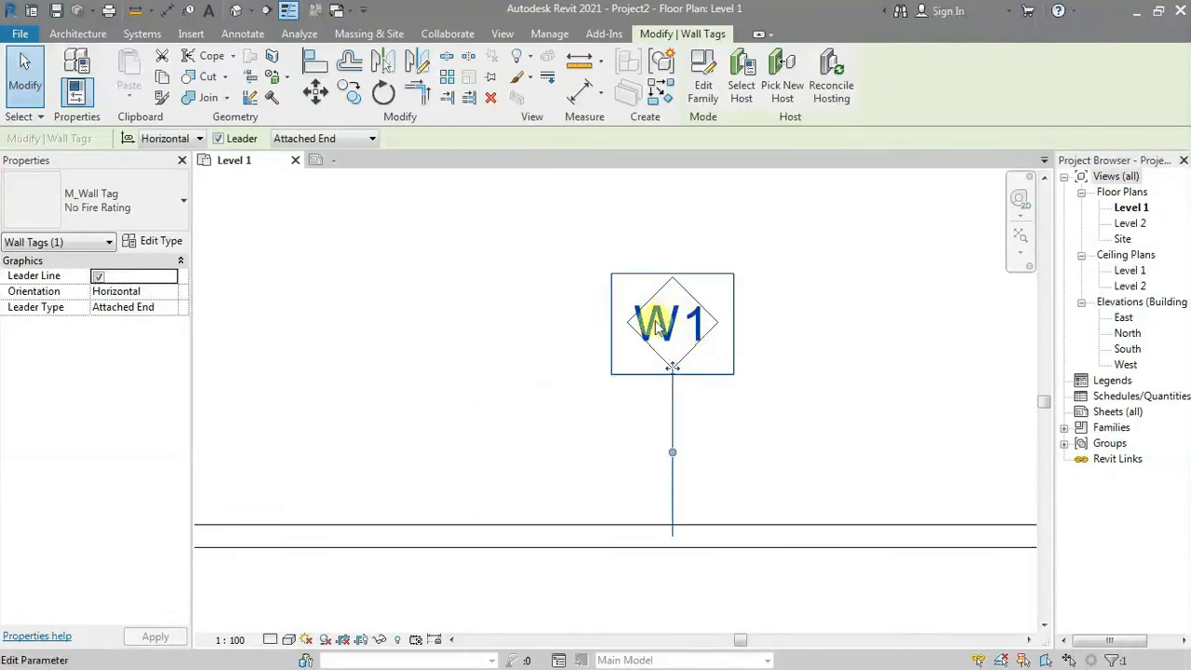
{"action": "left_click", "coordinate": [138, 212]}
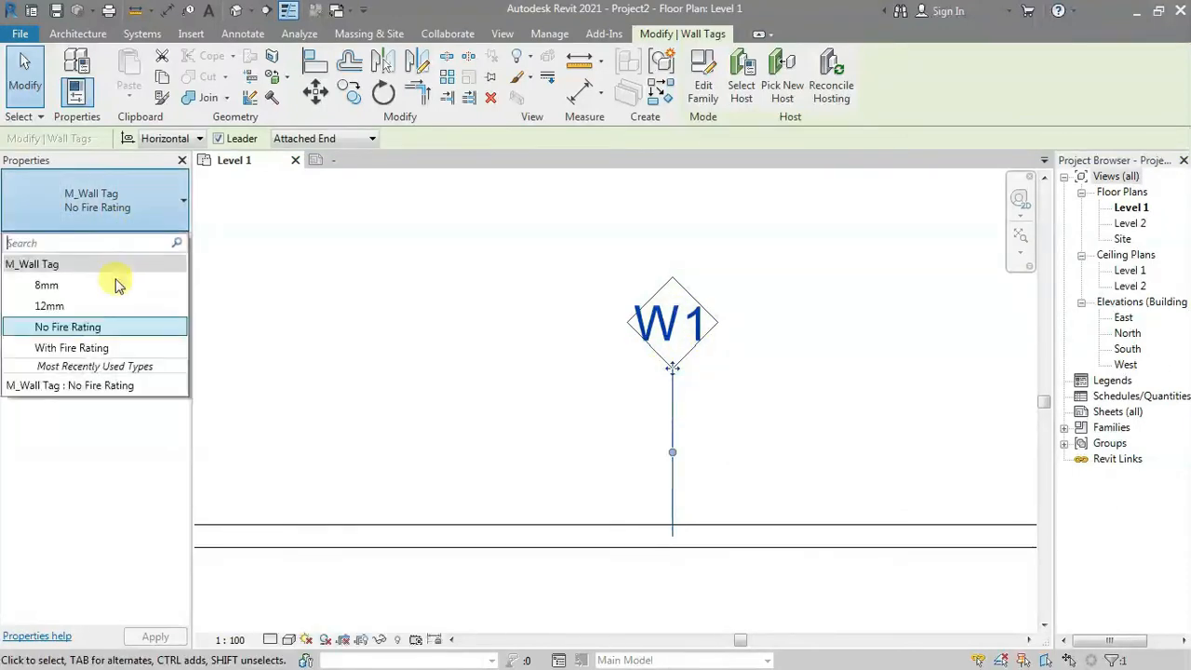
{"action": "left_click", "coordinate": [93, 346]}
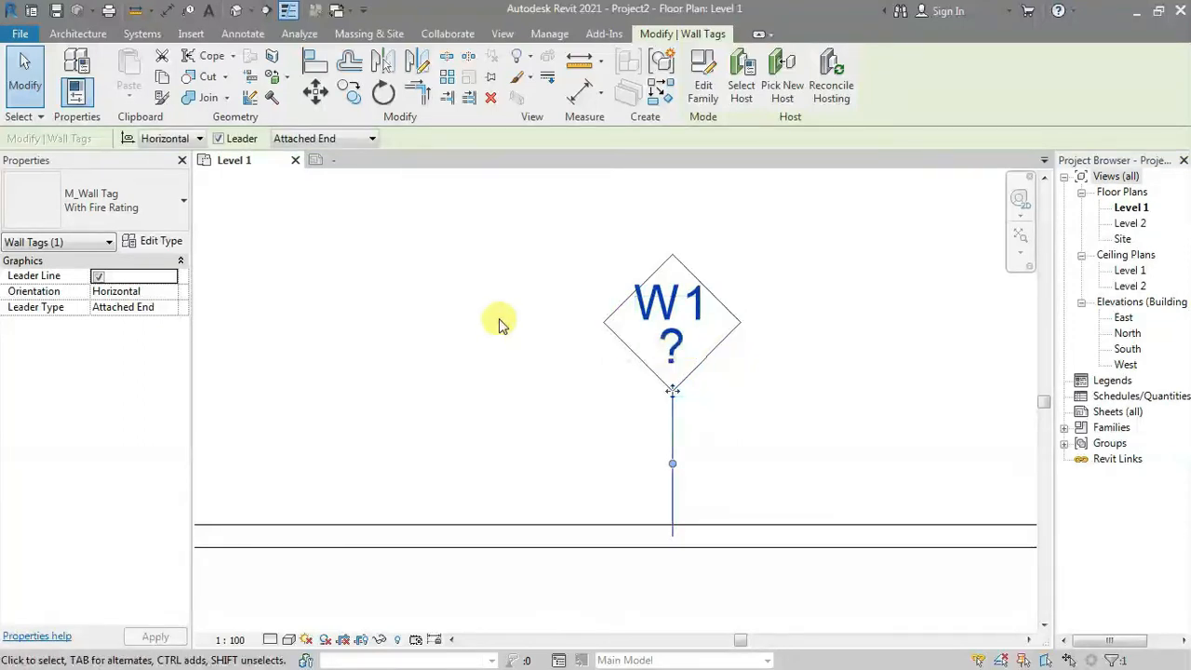
Step: Set the Fire Rating of the tagged wall's Generic - 200mm type to 1.25
{"action": "scroll", "coordinate": [582, 395], "scroll_direction": "down", "scroll_amount": 2}
{"action": "left_click", "coordinate": [694, 481]}
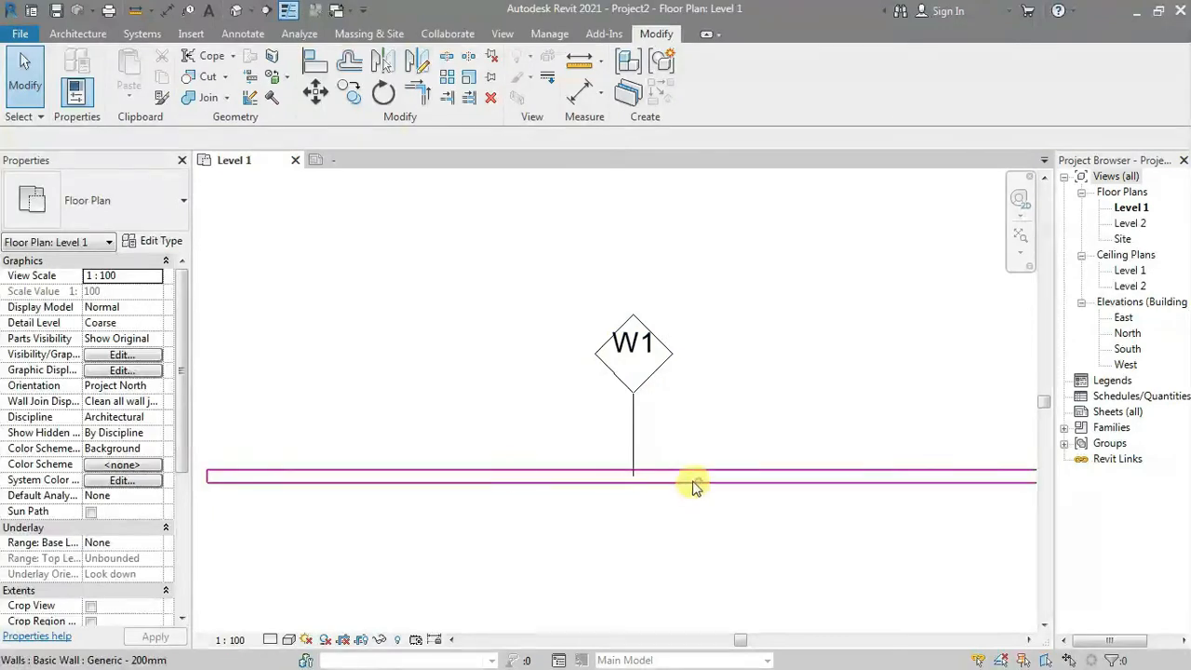
{"action": "left_click", "coordinate": [154, 240]}
{"action": "left_click_drag", "start_coordinate": [643, 368], "coordinate": [640, 507]}
{"action": "left_click", "coordinate": [475, 514]}
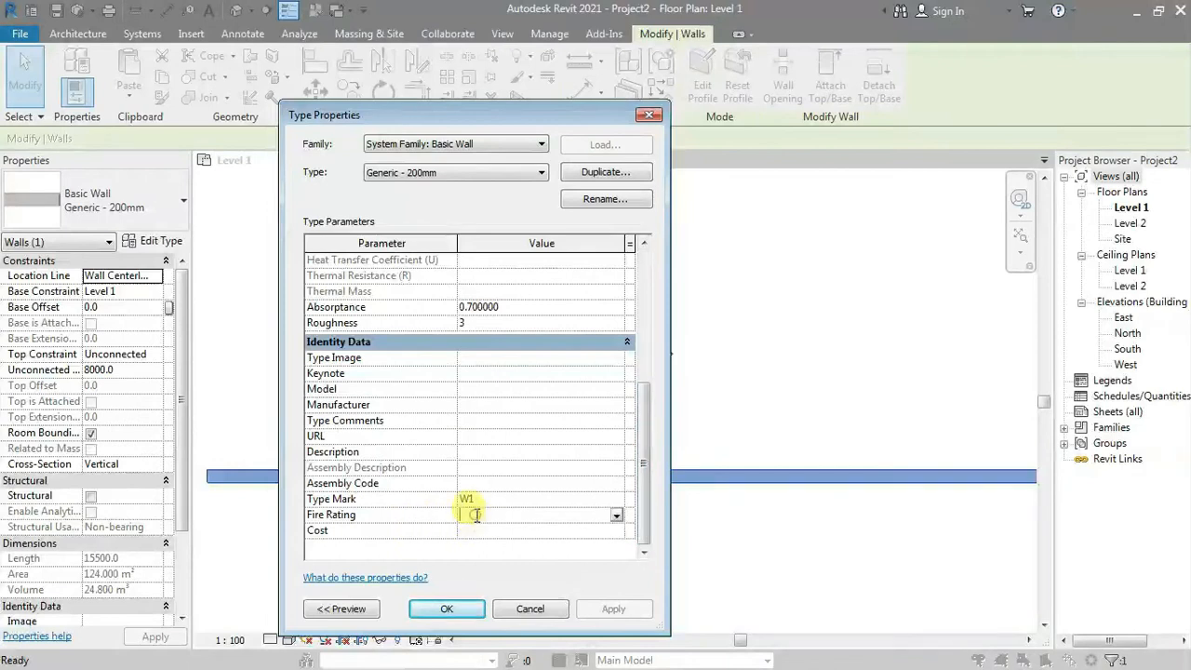
{"action": "type", "text": "1.25"}
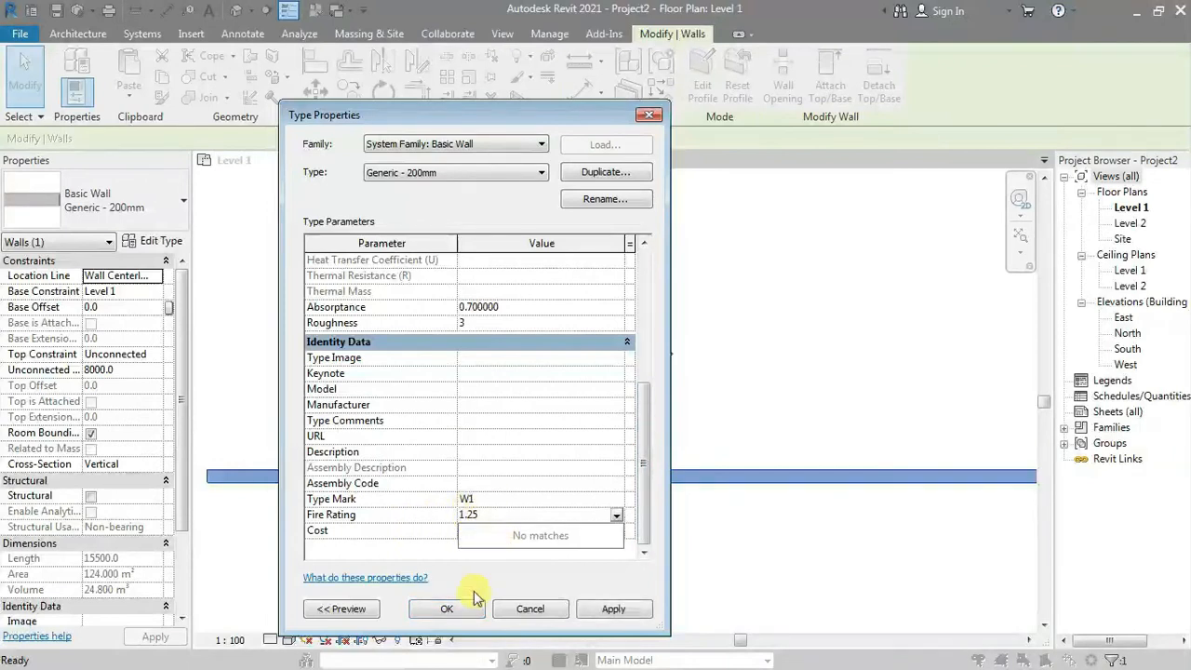
{"action": "left_click", "coordinate": [470, 609]}
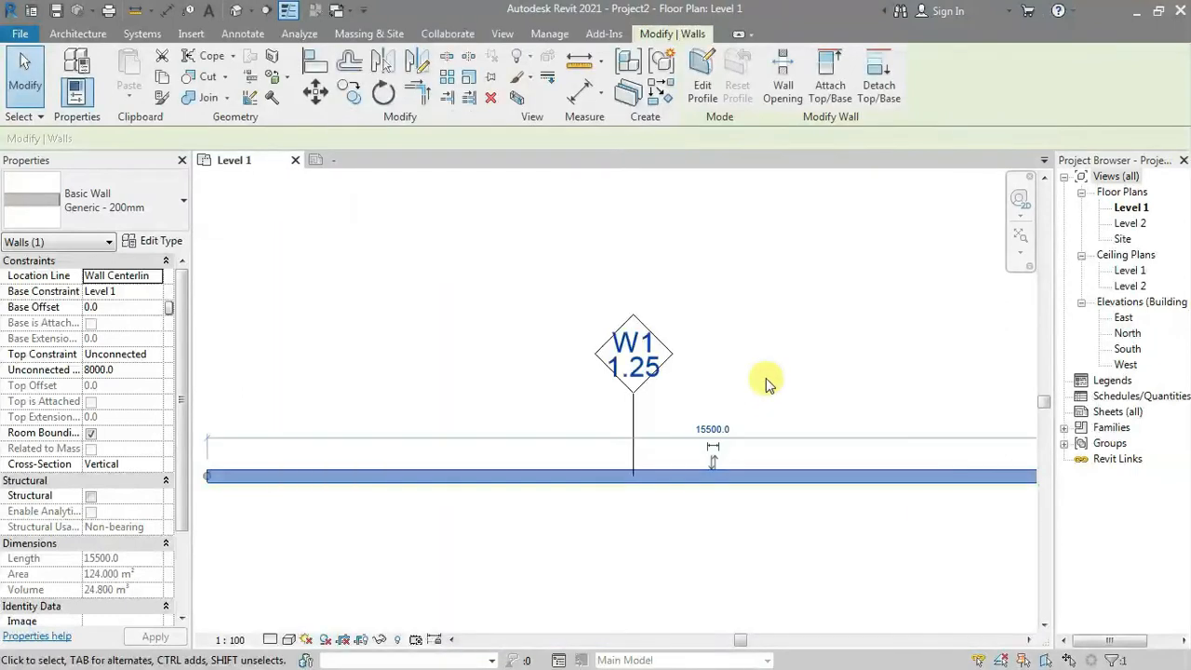
{"action": "scroll", "coordinate": [689, 367], "scroll_direction": "up", "scroll_amount": 3}
{"action": "key", "text": "Escape"}
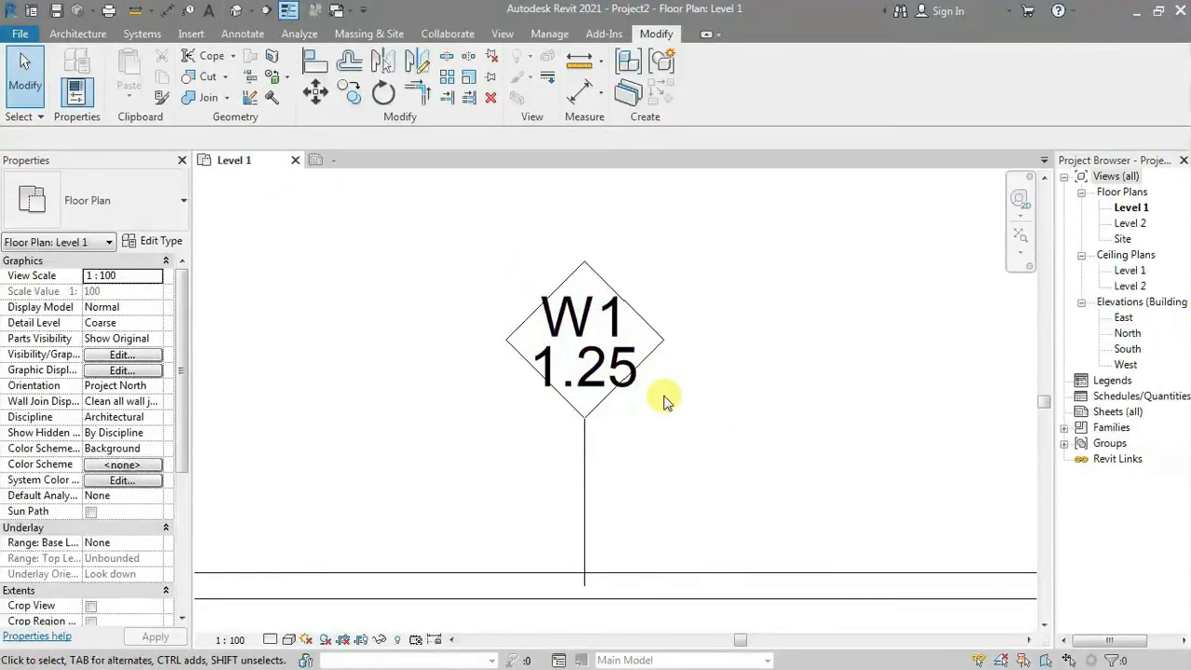
Step: Open the wall tag family for editing and turn off Show FR for the 8mm family type
{"action": "left_click", "coordinate": [640, 383]}
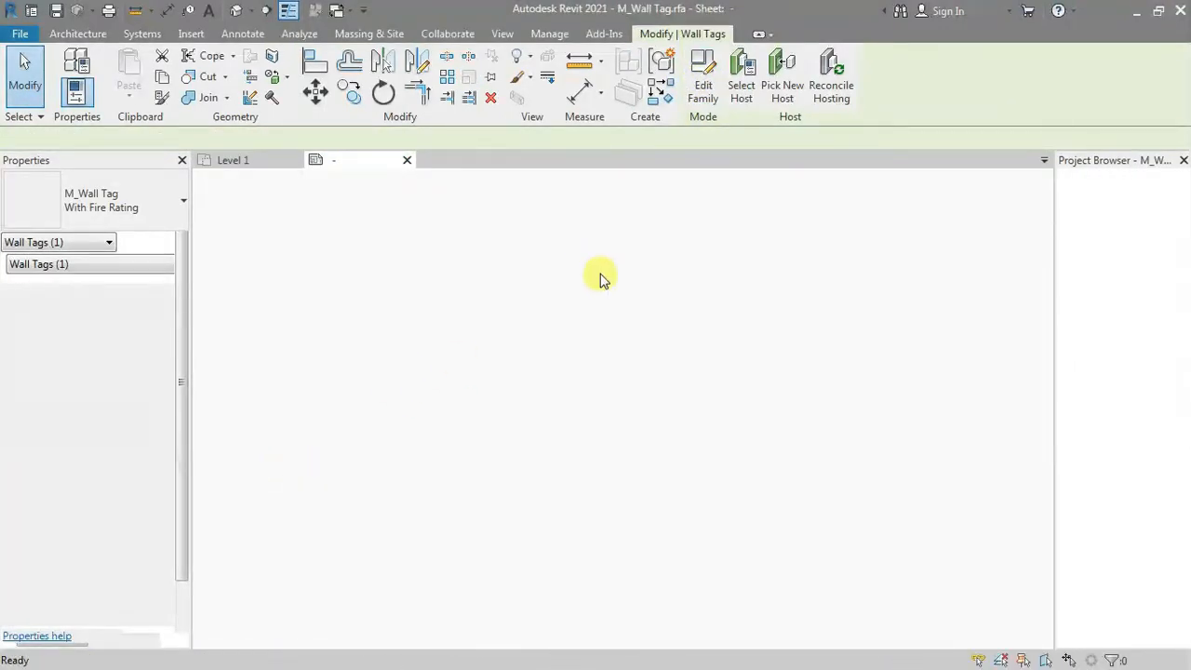
{"action": "left_click", "coordinate": [102, 92]}
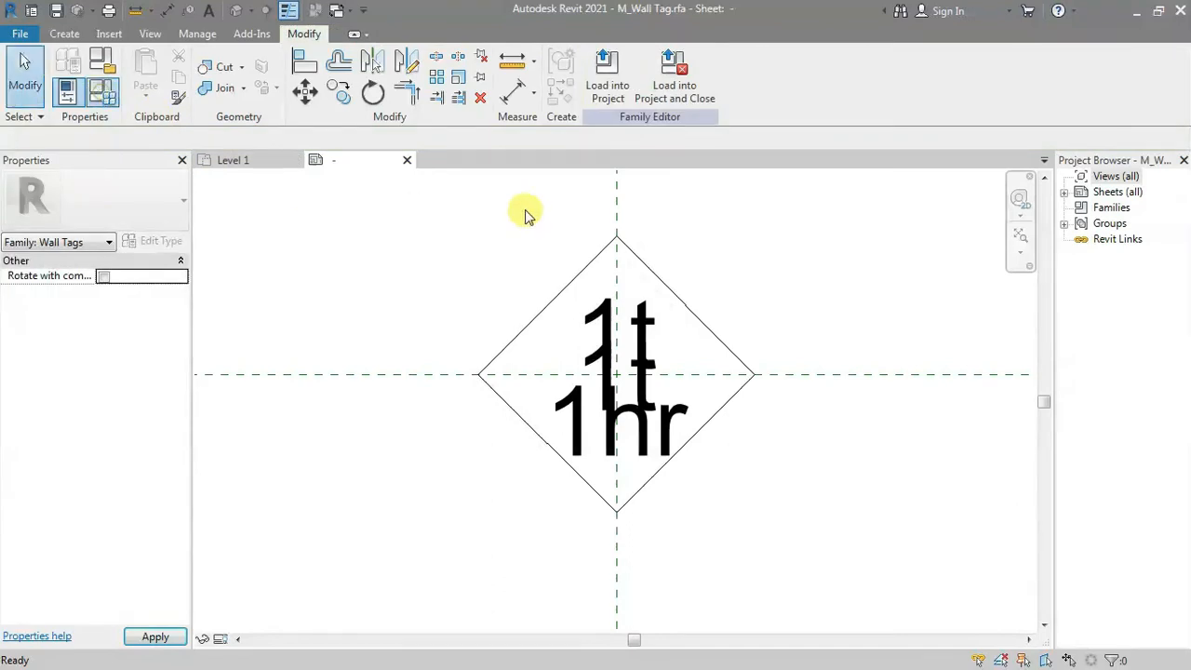
{"action": "left_click", "coordinate": [858, 142]}
{"action": "left_click", "coordinate": [854, 155]}
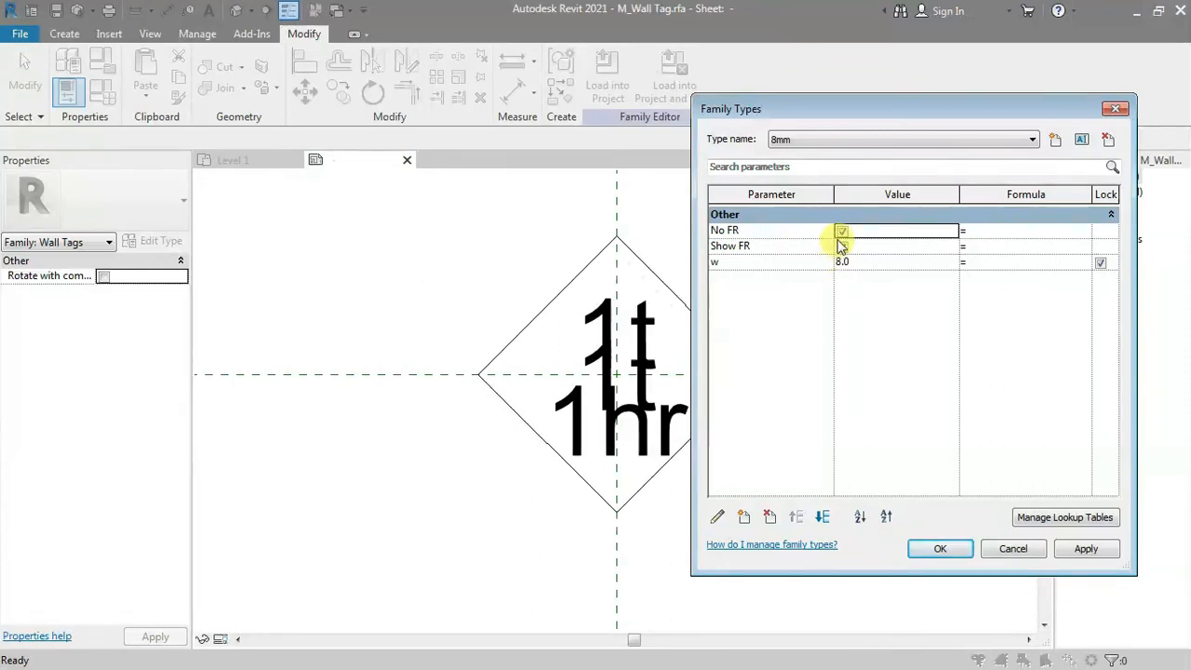
{"action": "left_click", "coordinate": [842, 247]}
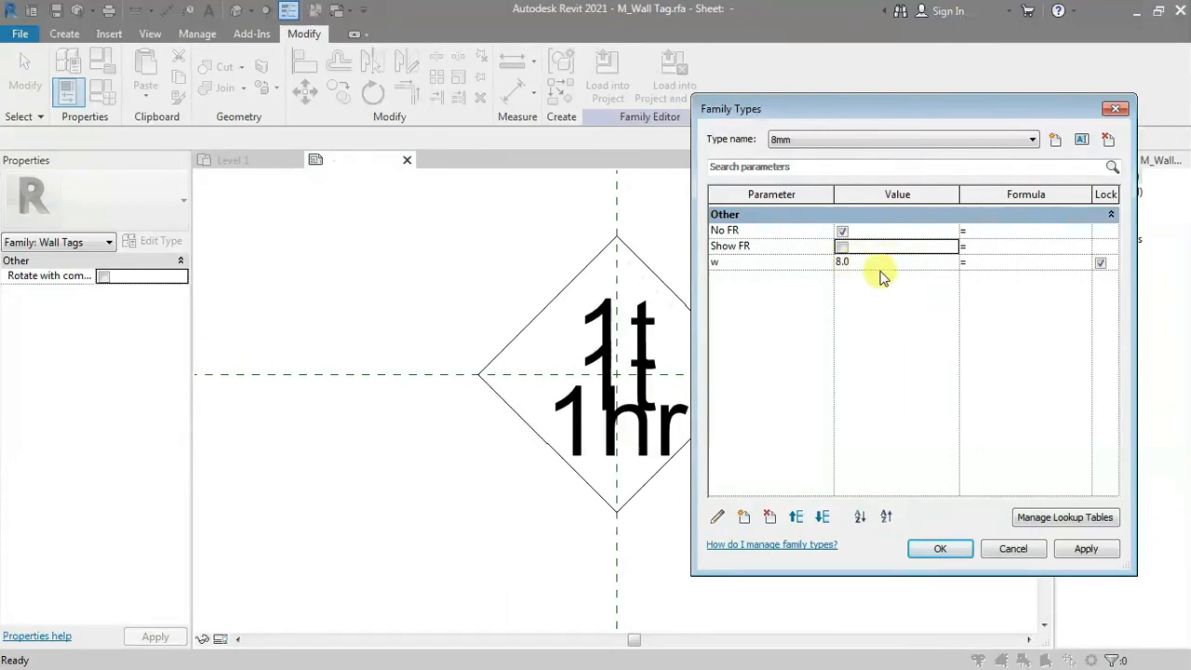
Step: Enter the formula not(No FR) for Show FR in the With Fire Rating type, and switch to the No Fire Rating type
{"action": "left_click", "coordinate": [954, 139]}
{"action": "left_click", "coordinate": [926, 165]}
{"action": "left_click", "coordinate": [887, 140]}
{"action": "left_click", "coordinate": [870, 176]}
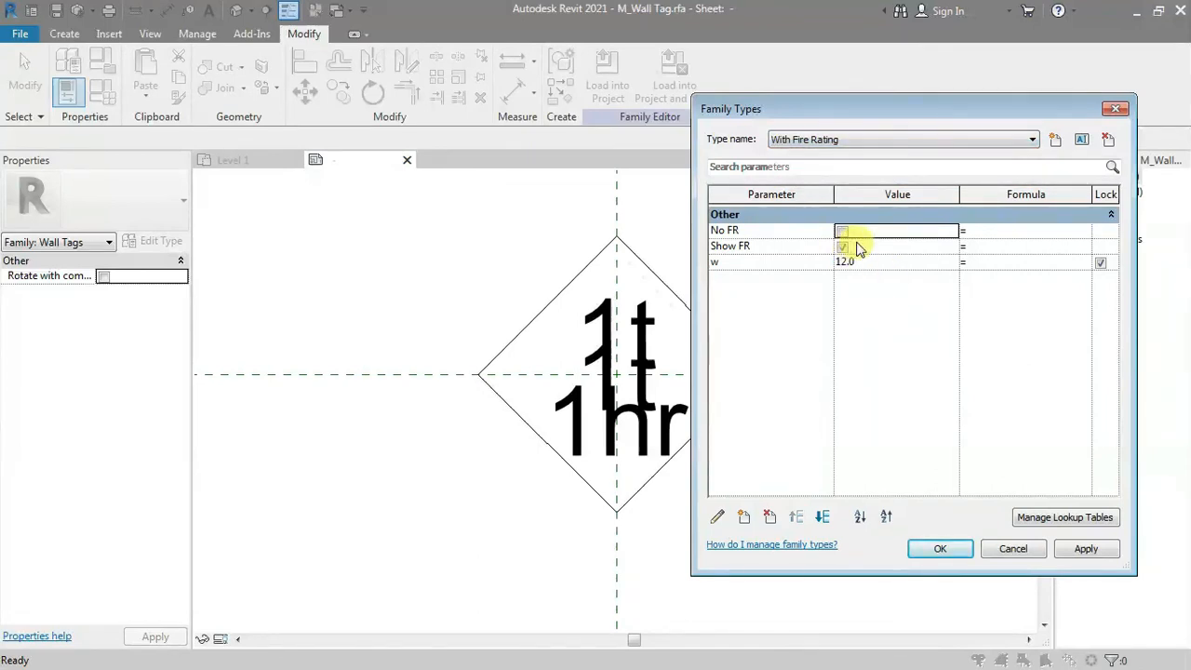
{"action": "left_click_drag", "start_coordinate": [976, 124], "coordinate": [760, 138]}
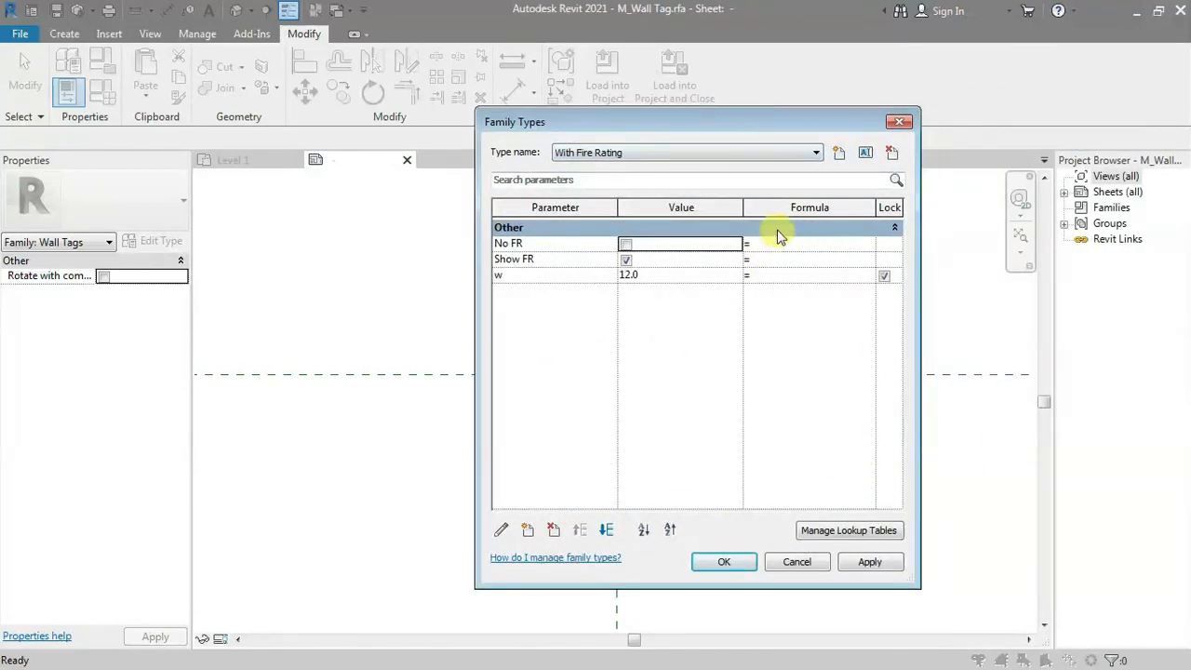
{"action": "left_click", "coordinate": [625, 244]}
{"action": "left_click", "coordinate": [625, 243]}
{"action": "left_click", "coordinate": [788, 259]}
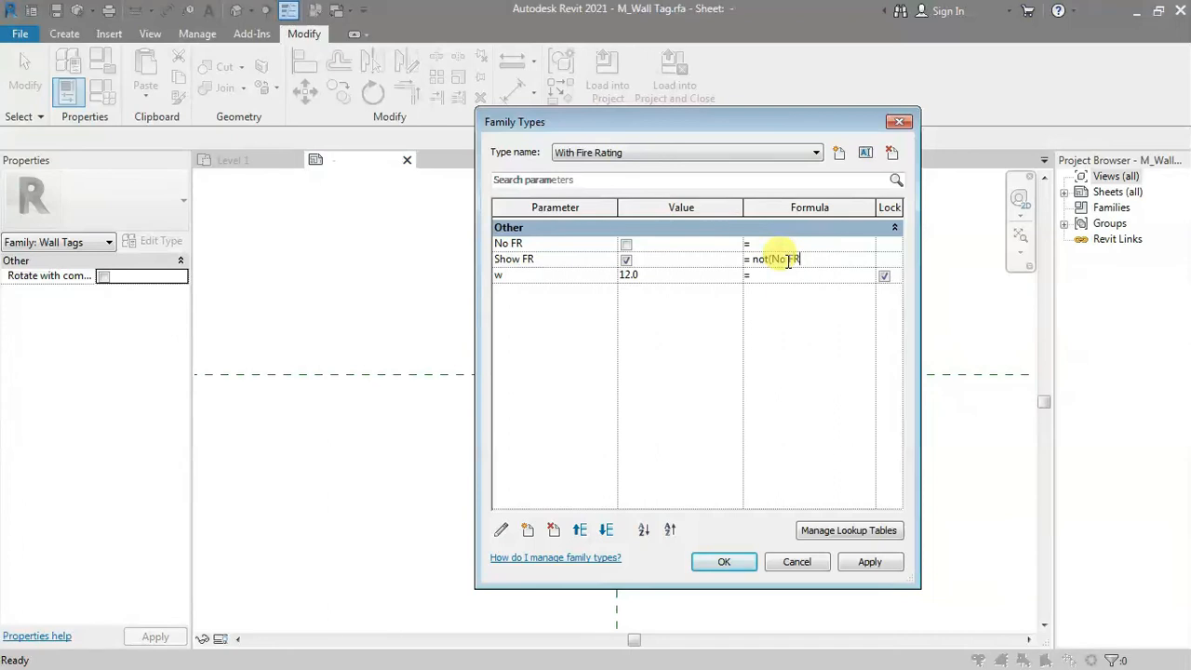
{"action": "left_click", "coordinate": [809, 383]}
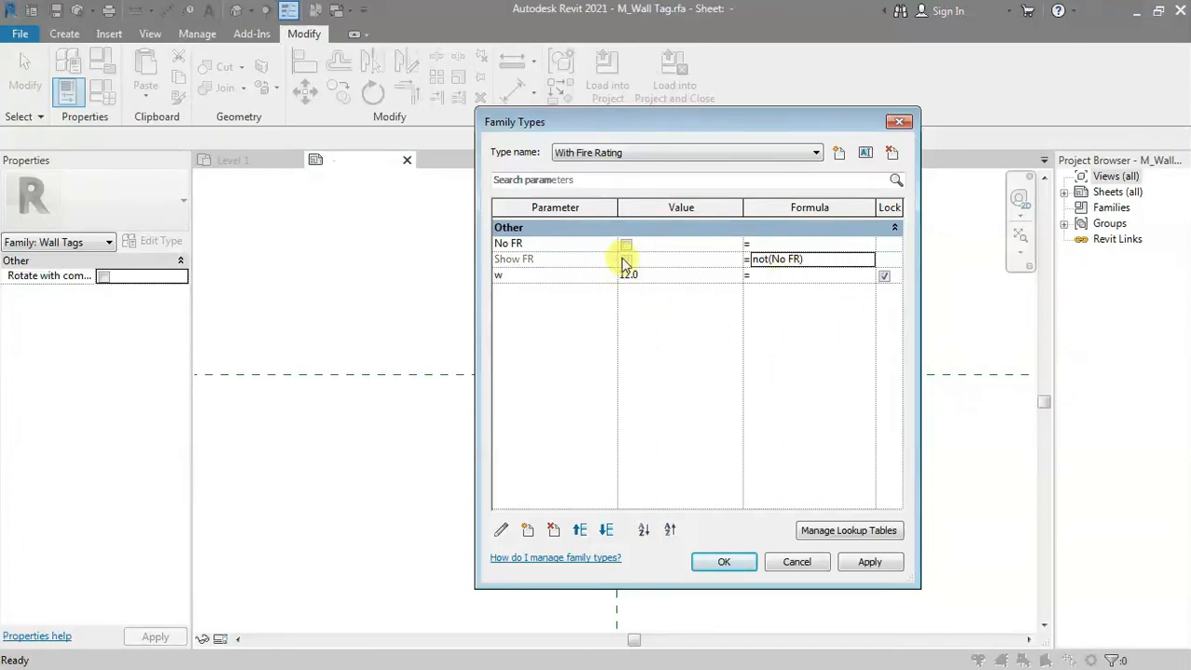
{"action": "left_click", "coordinate": [696, 153]}
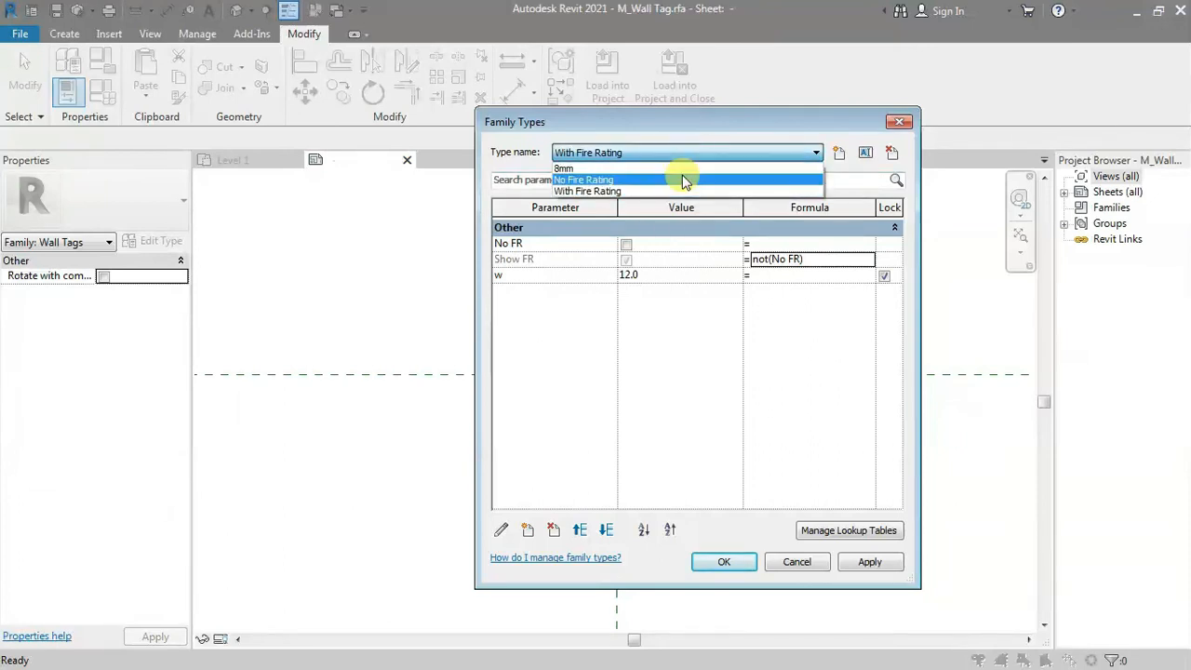
{"action": "left_click", "coordinate": [684, 179]}
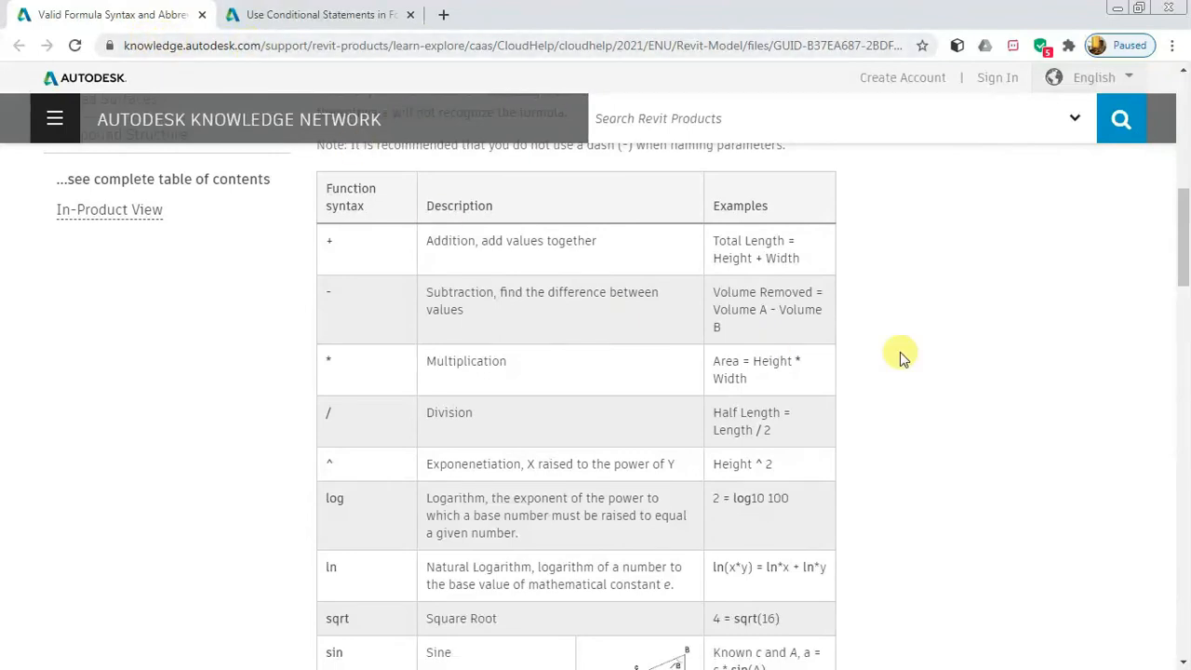
Step: In the web browser, read the Autodesk help pages on valid formula syntax and on conditional statements in formulas
{"action": "scroll", "coordinate": [898, 352], "scroll_direction": "up", "scroll_amount": 5}
{"action": "scroll", "coordinate": [386, 254], "scroll_direction": "up", "scroll_amount": 3}
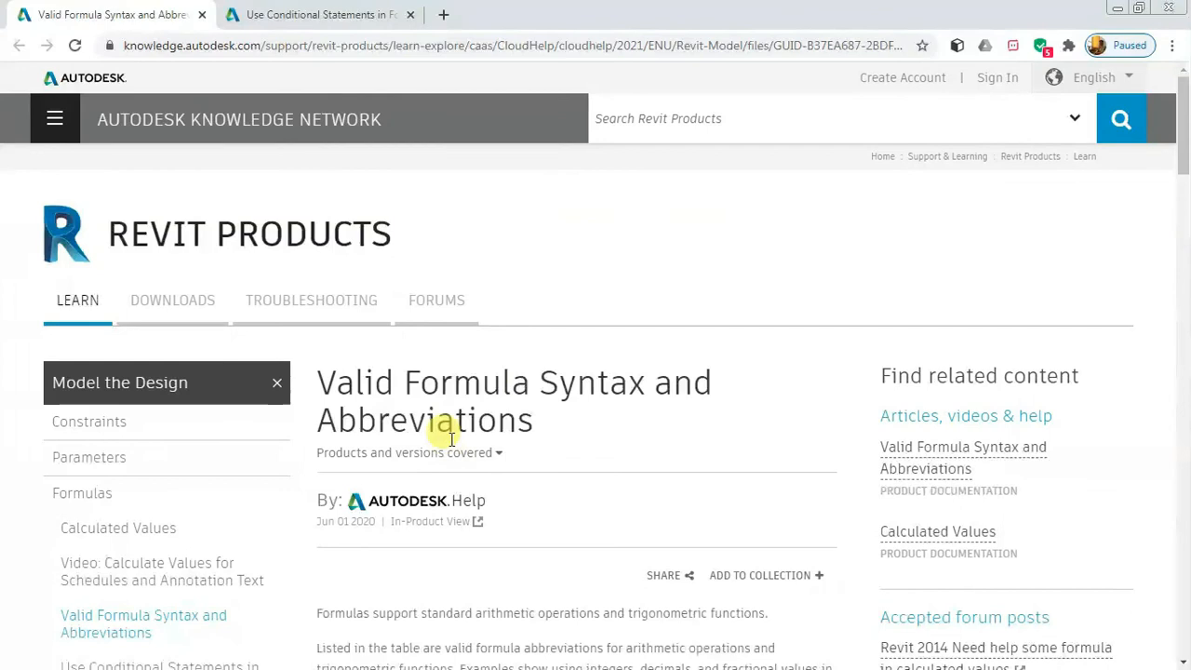
{"action": "scroll", "coordinate": [544, 395], "scroll_direction": "down", "scroll_amount": 9}
{"action": "scroll", "coordinate": [545, 396], "scroll_direction": "down", "scroll_amount": 8}
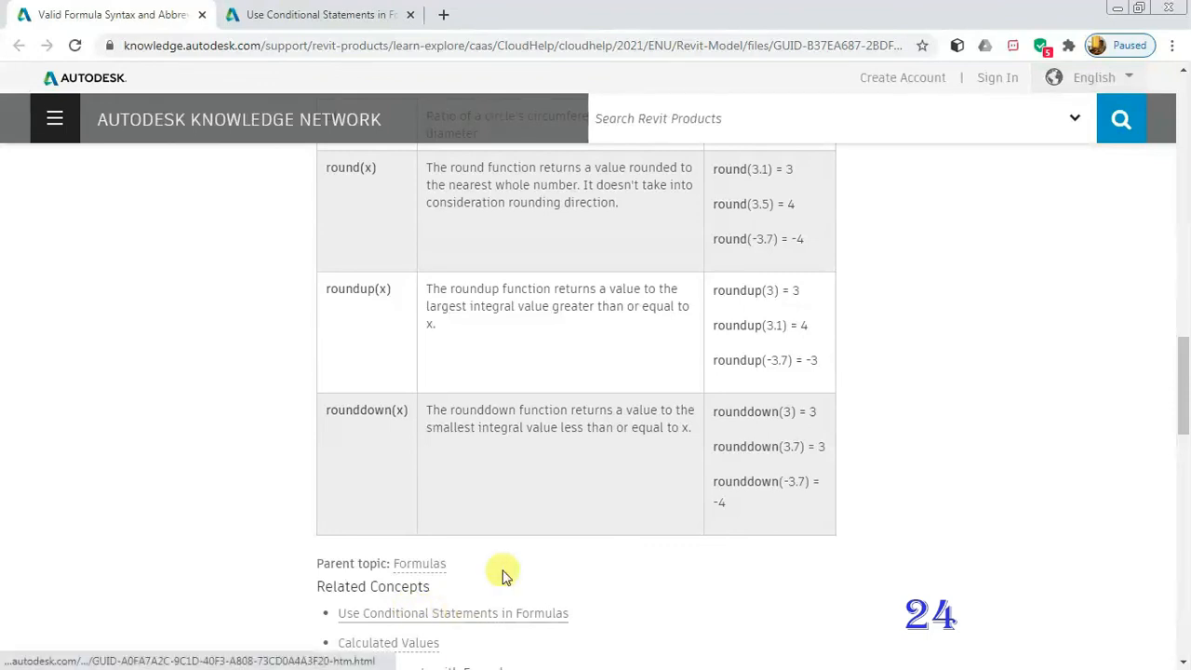
{"action": "scroll", "coordinate": [499, 571], "scroll_direction": "up", "scroll_amount": 5}
{"action": "left_click", "coordinate": [361, 11]}
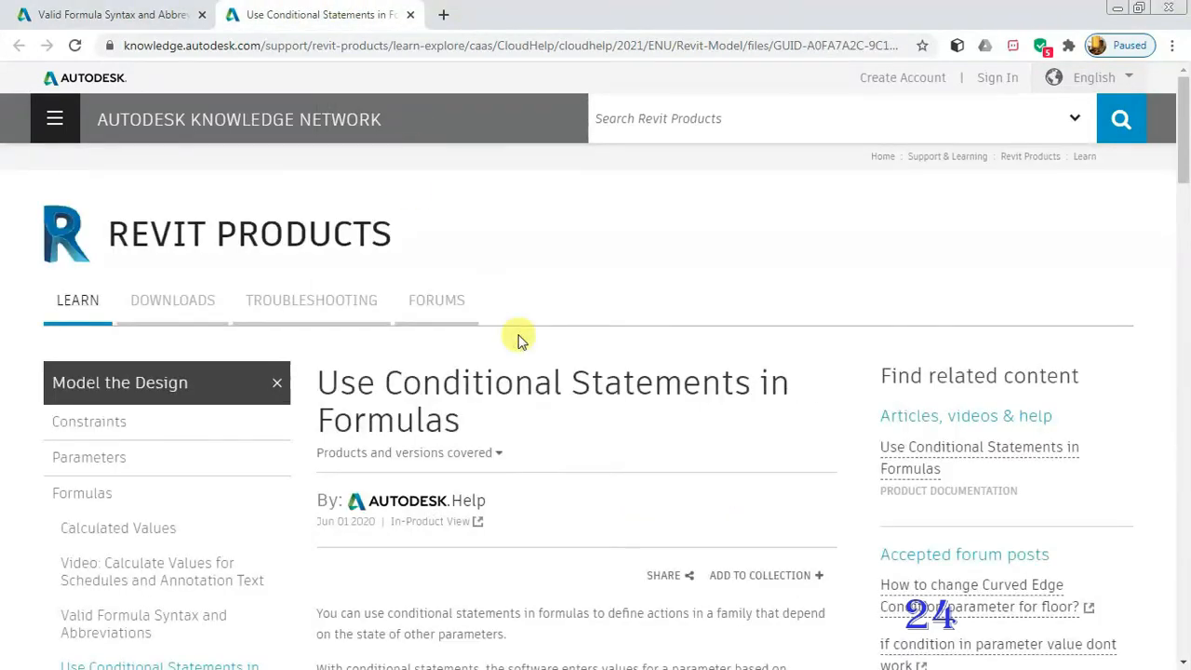
{"action": "scroll", "coordinate": [530, 372], "scroll_direction": "down", "scroll_amount": 5}
{"action": "scroll", "coordinate": [535, 391], "scroll_direction": "down", "scroll_amount": 3}
{"action": "scroll", "coordinate": [535, 391], "scroll_direction": "down", "scroll_amount": 3}
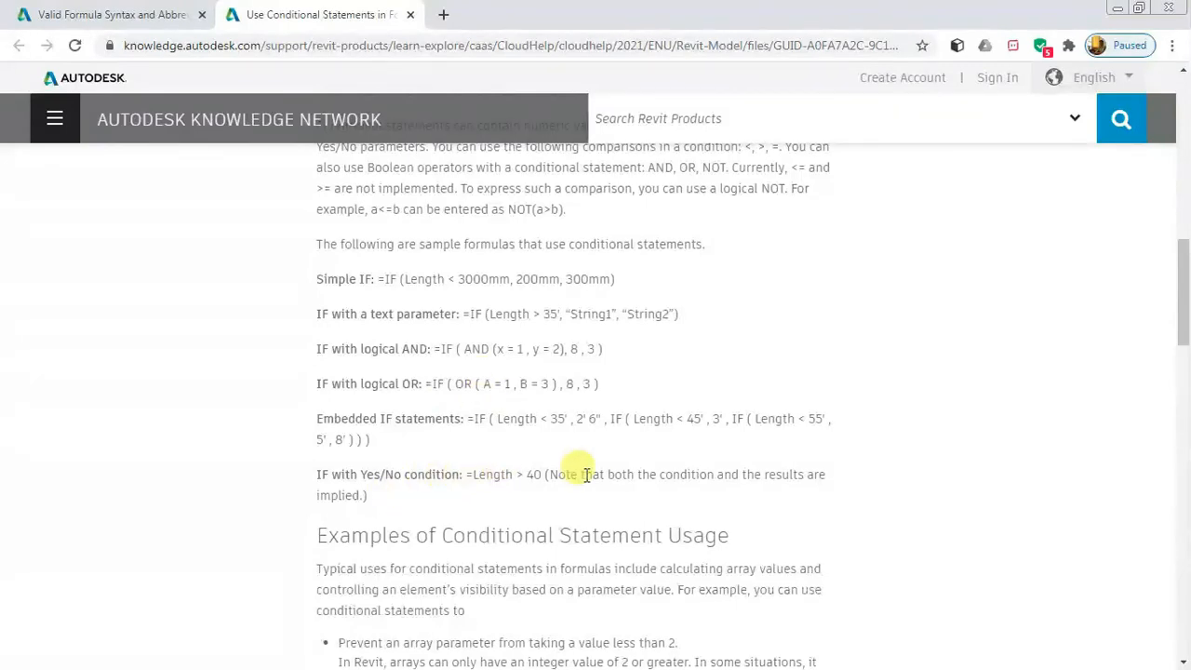
{"action": "scroll", "coordinate": [533, 465], "scroll_direction": "down", "scroll_amount": 1}
{"action": "scroll", "coordinate": [529, 404], "scroll_direction": "down", "scroll_amount": 8}
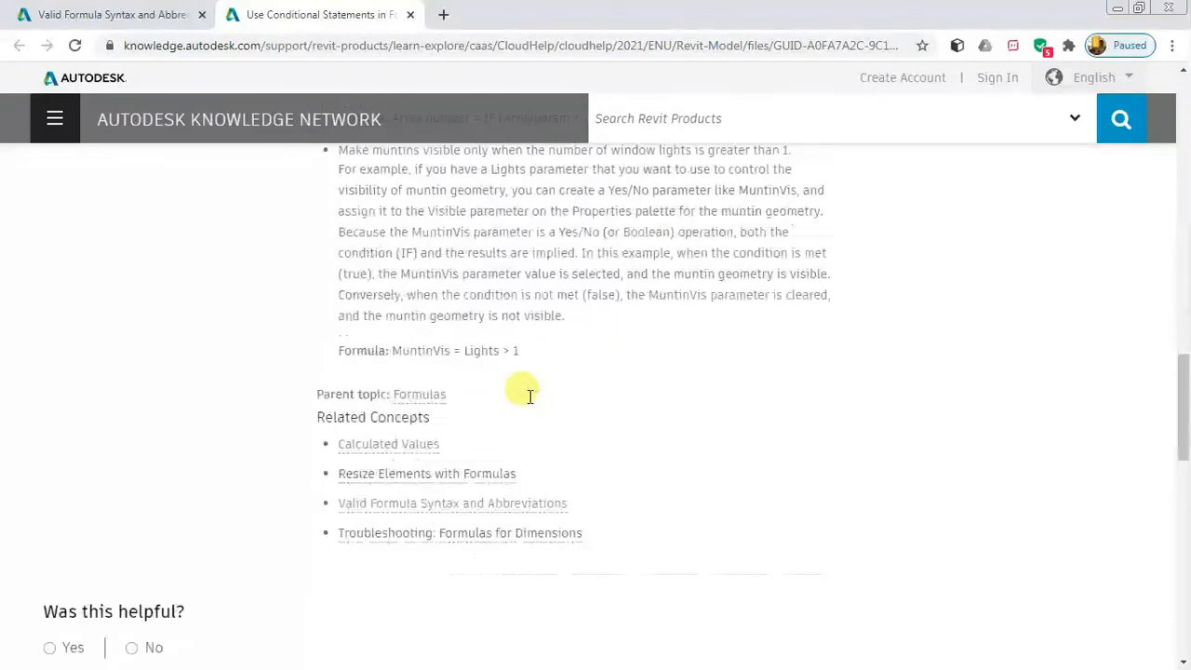
{"action": "scroll", "coordinate": [530, 396], "scroll_direction": "up", "scroll_amount": 3}
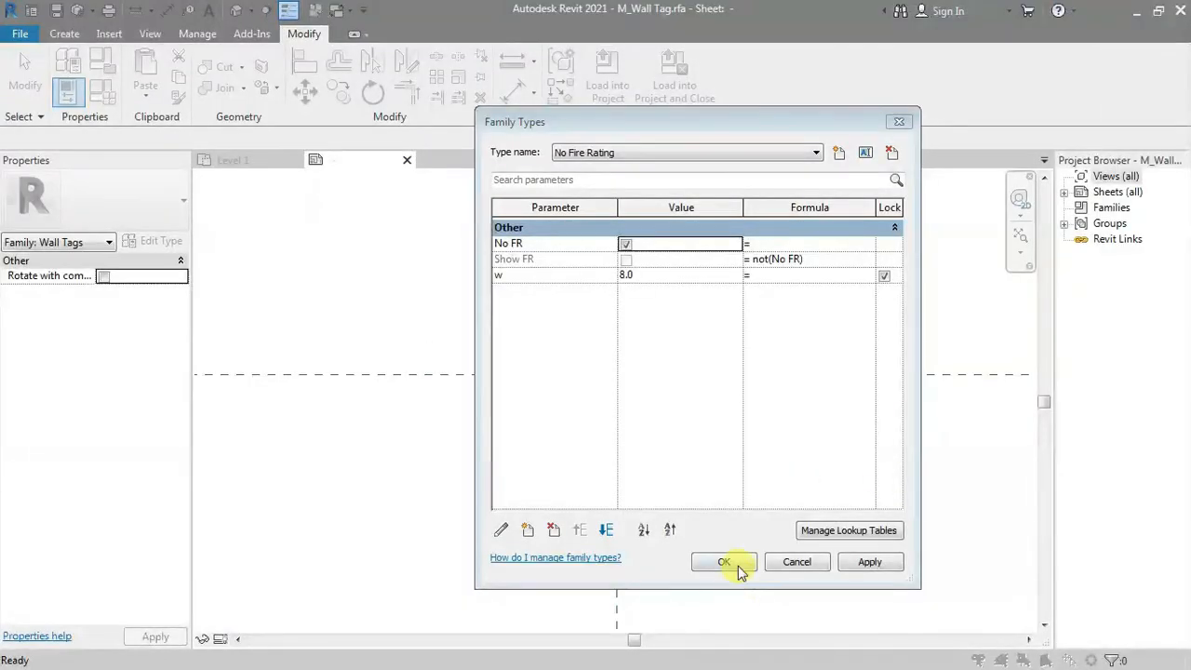
Step: Back in Revit, accept the family types, reload the wall tag into the project overwriting the existing version, and dismiss the save reminder
{"action": "left_click", "coordinate": [723, 562]}
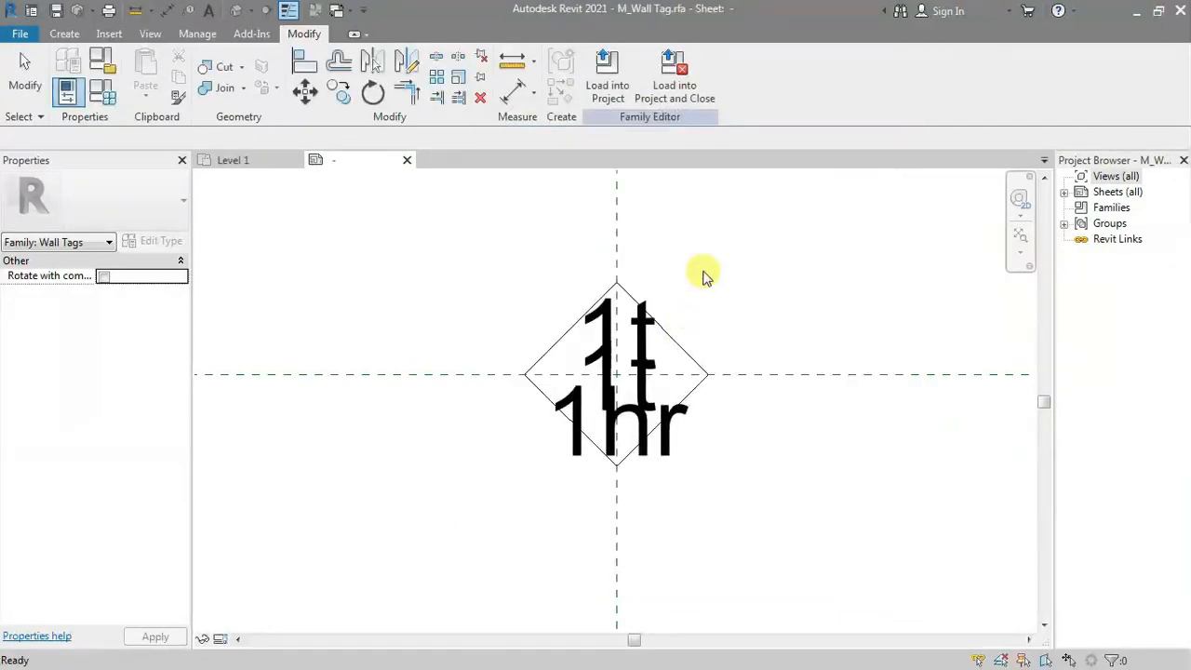
{"action": "left_click", "coordinate": [605, 92]}
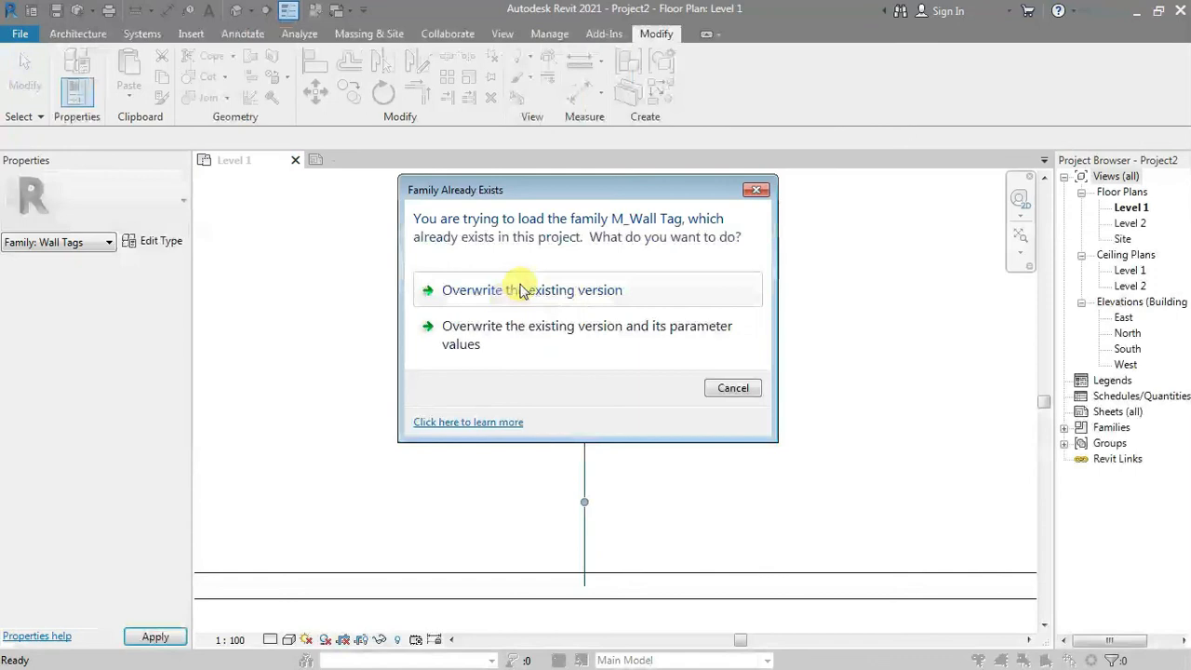
{"action": "left_click", "coordinate": [526, 291]}
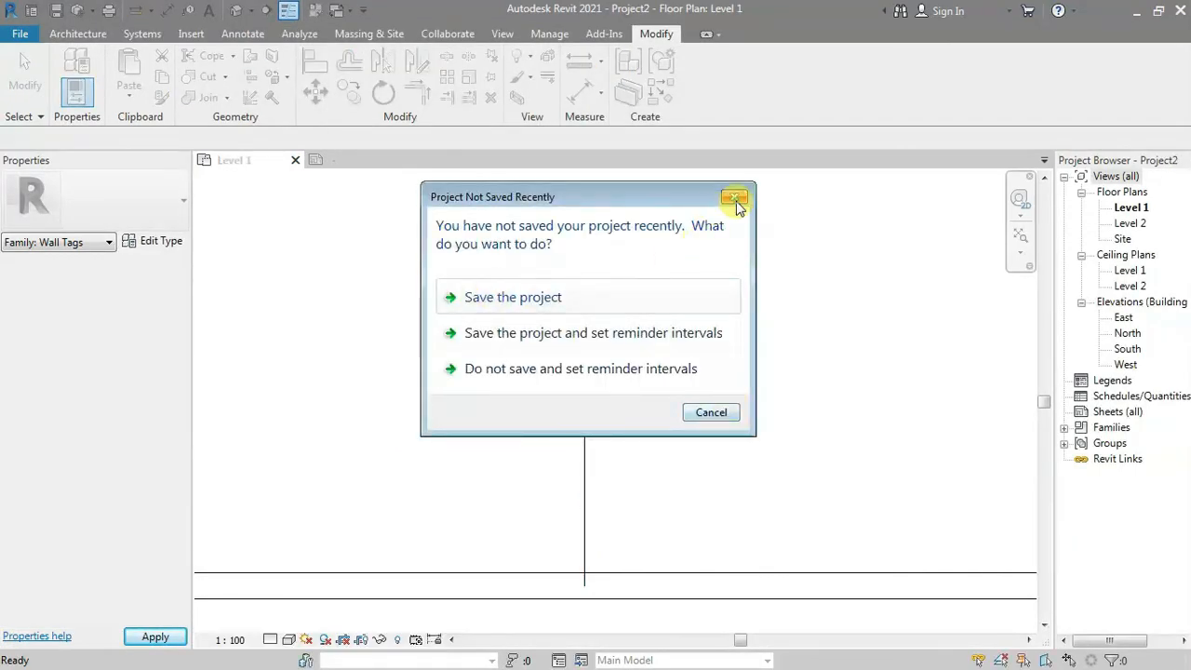
{"action": "left_click", "coordinate": [734, 196]}
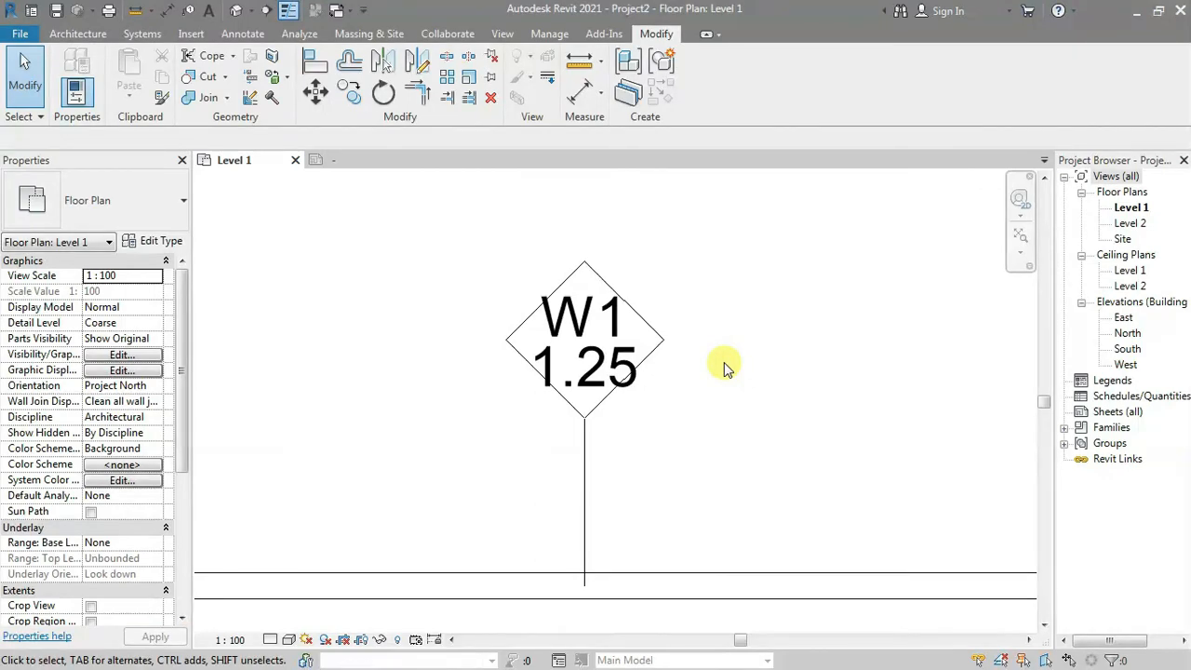